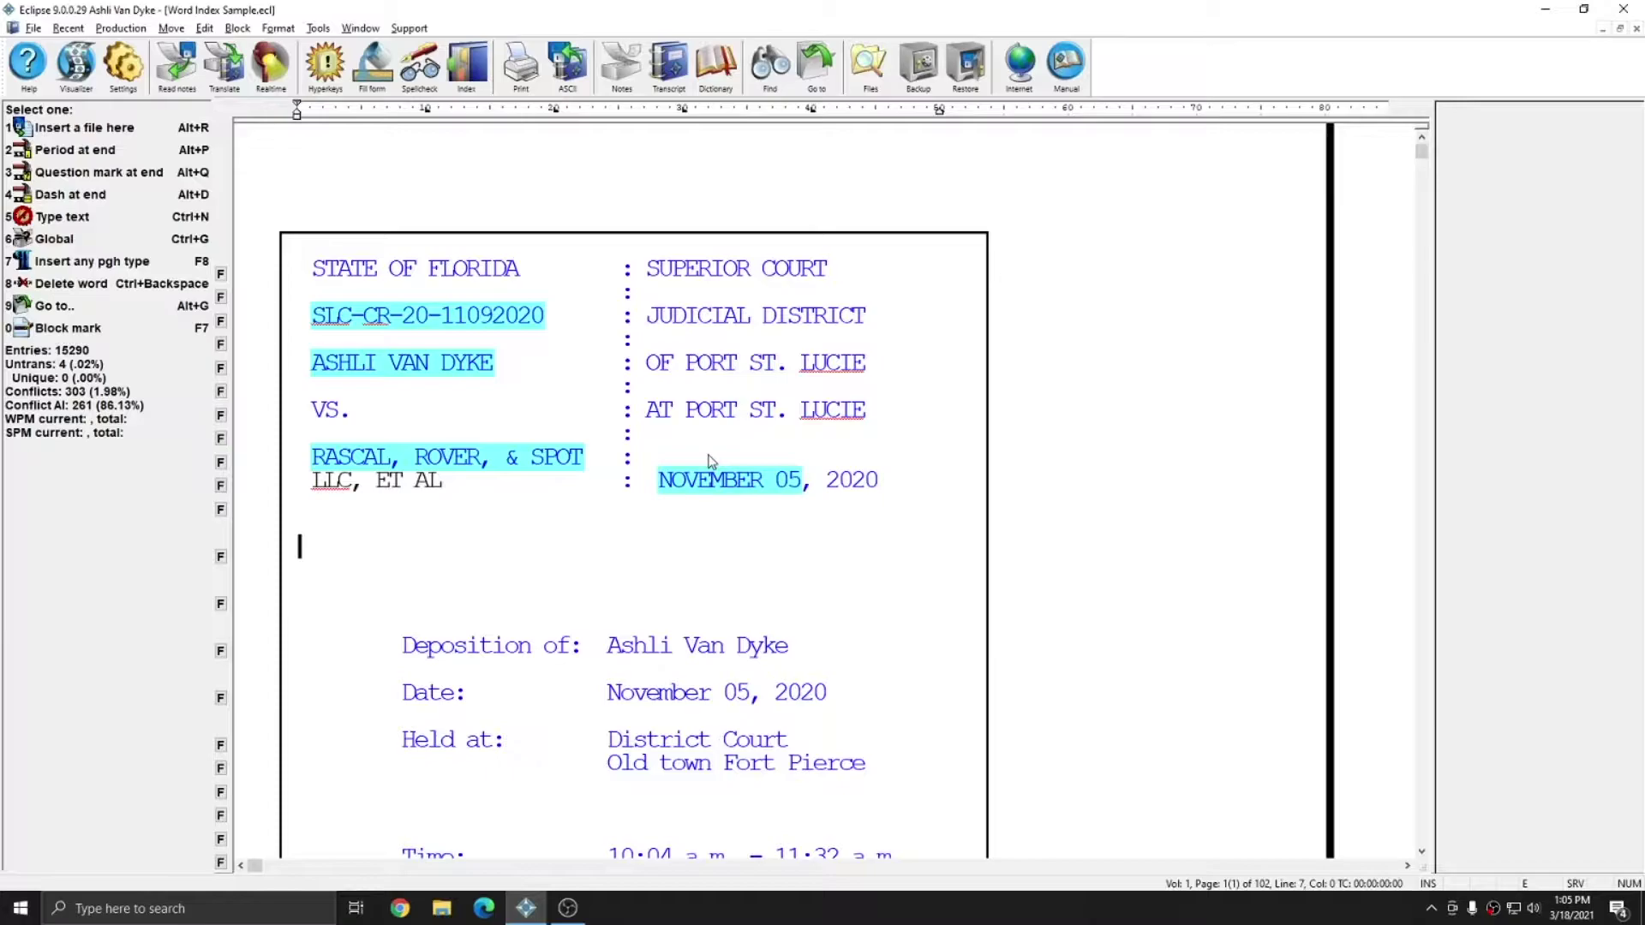
Step: Export the transcript to PDF with Print image options set to Index only
{"action": "left_click", "coordinate": [121, 28]}
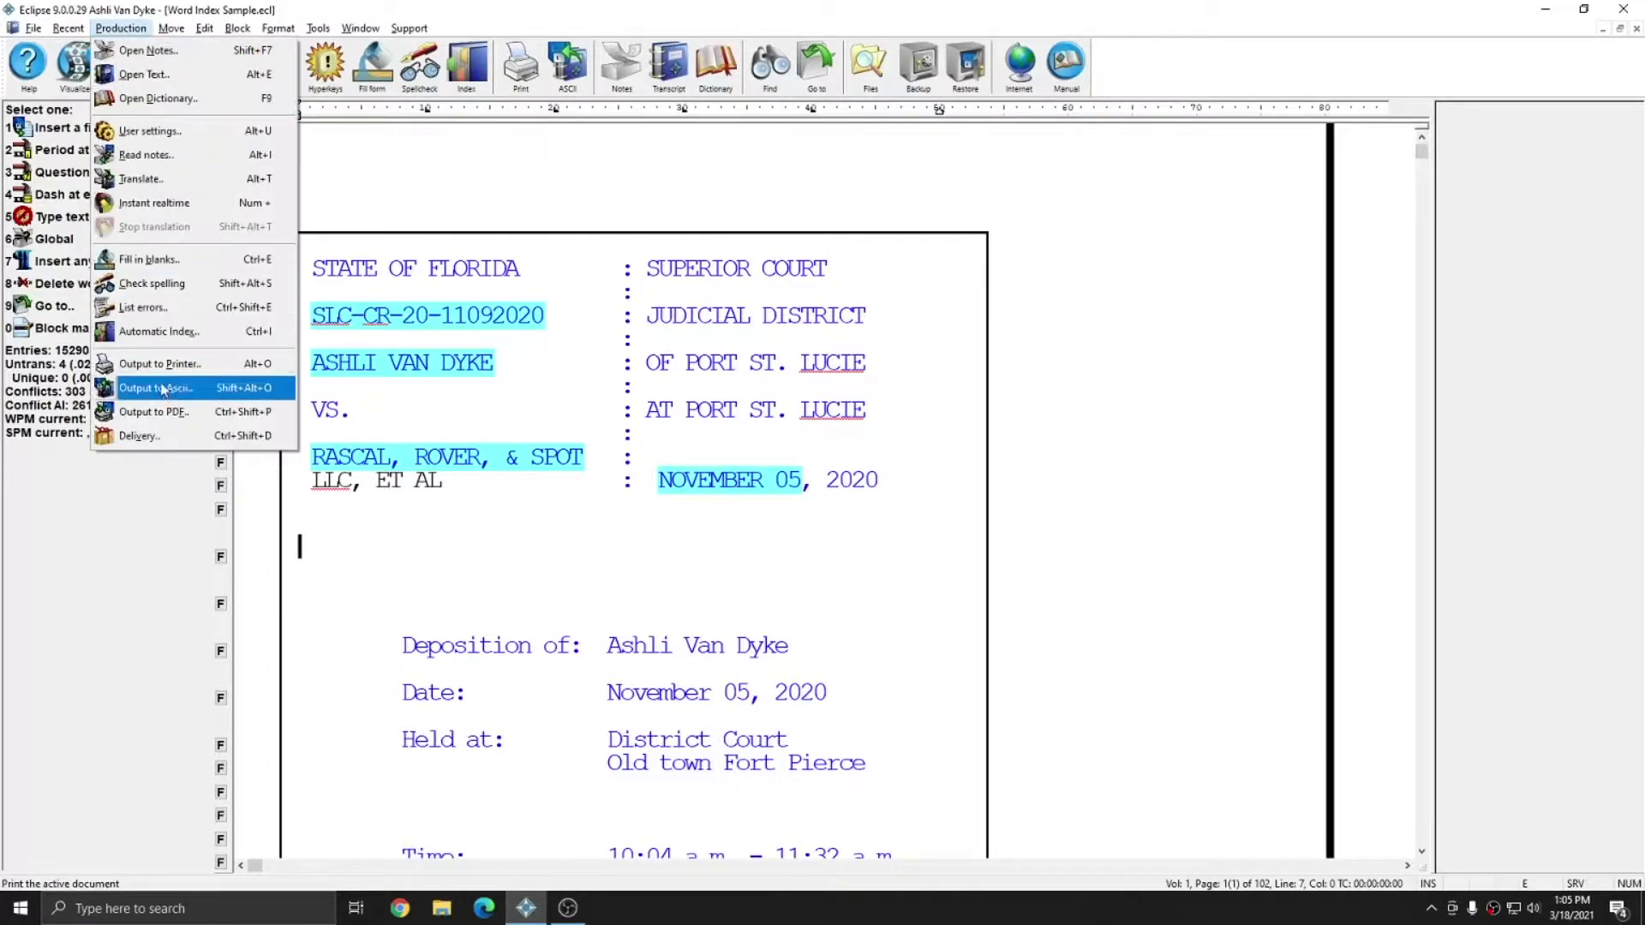
{"action": "left_click", "coordinate": [154, 412]}
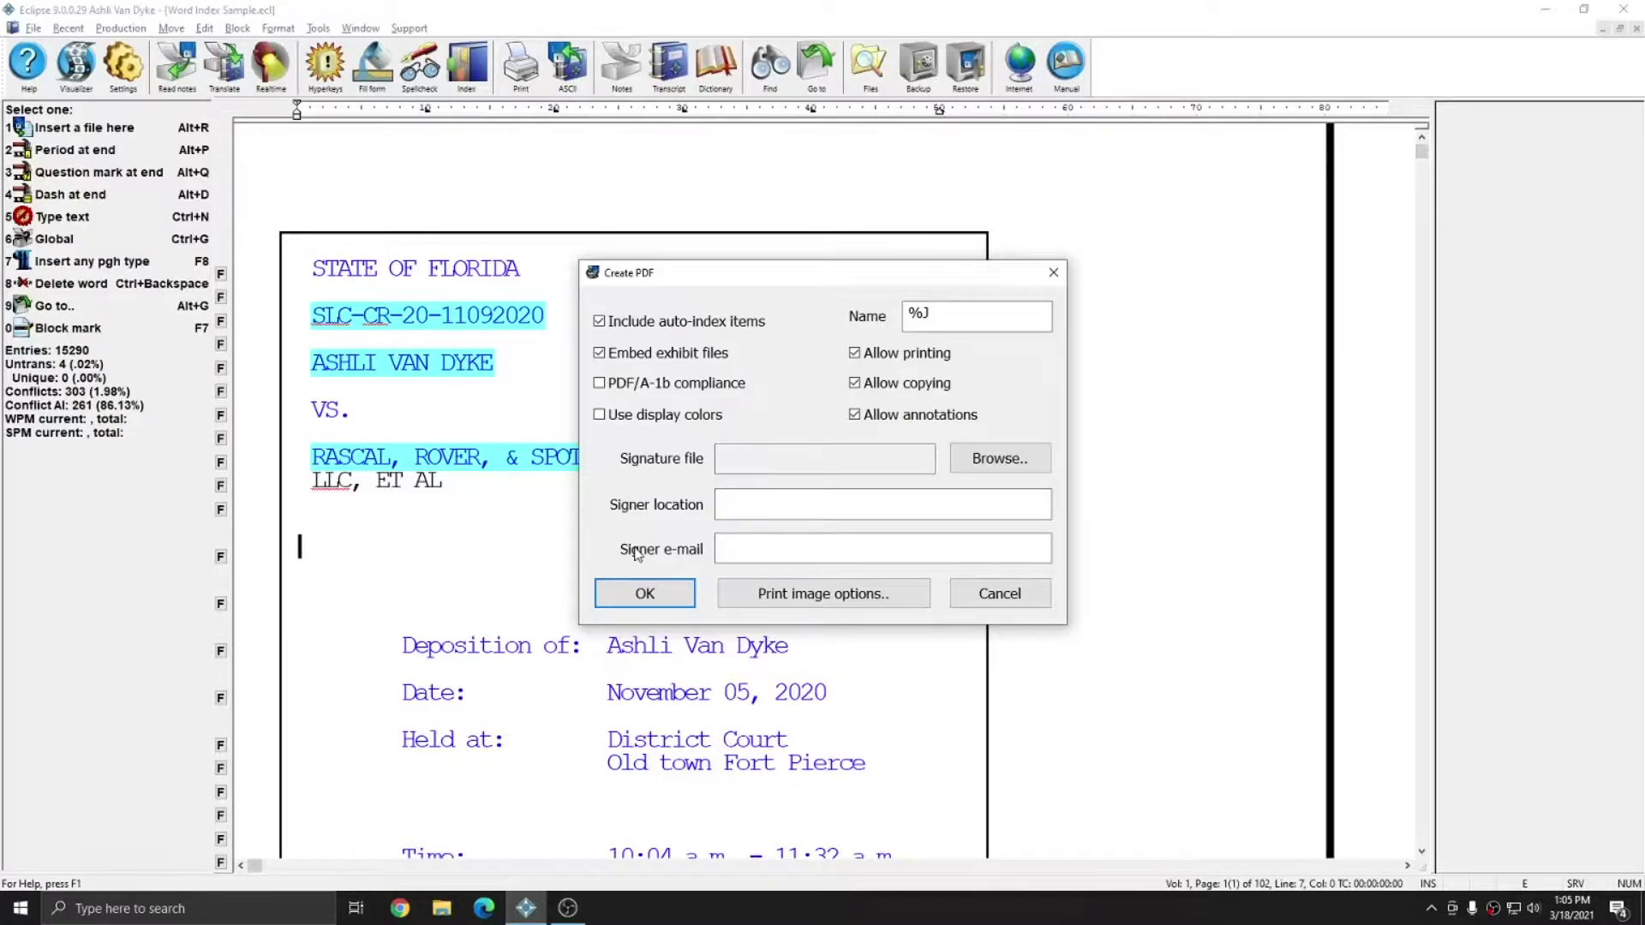
{"action": "left_click", "coordinate": [801, 593]}
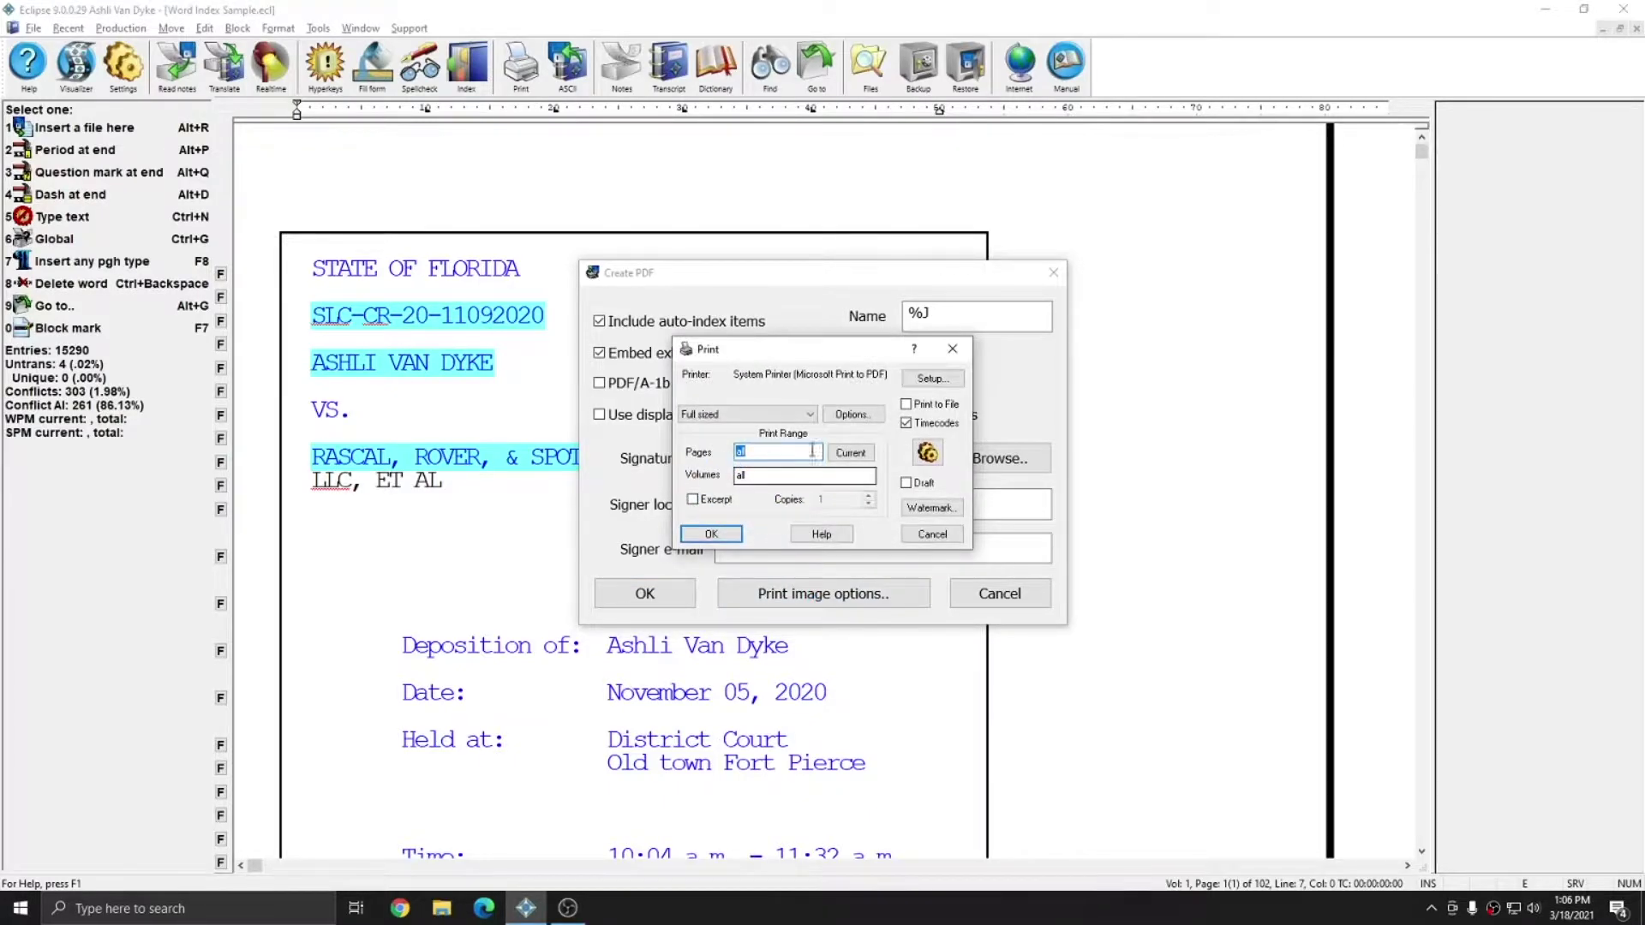
{"action": "left_click", "coordinate": [811, 415]}
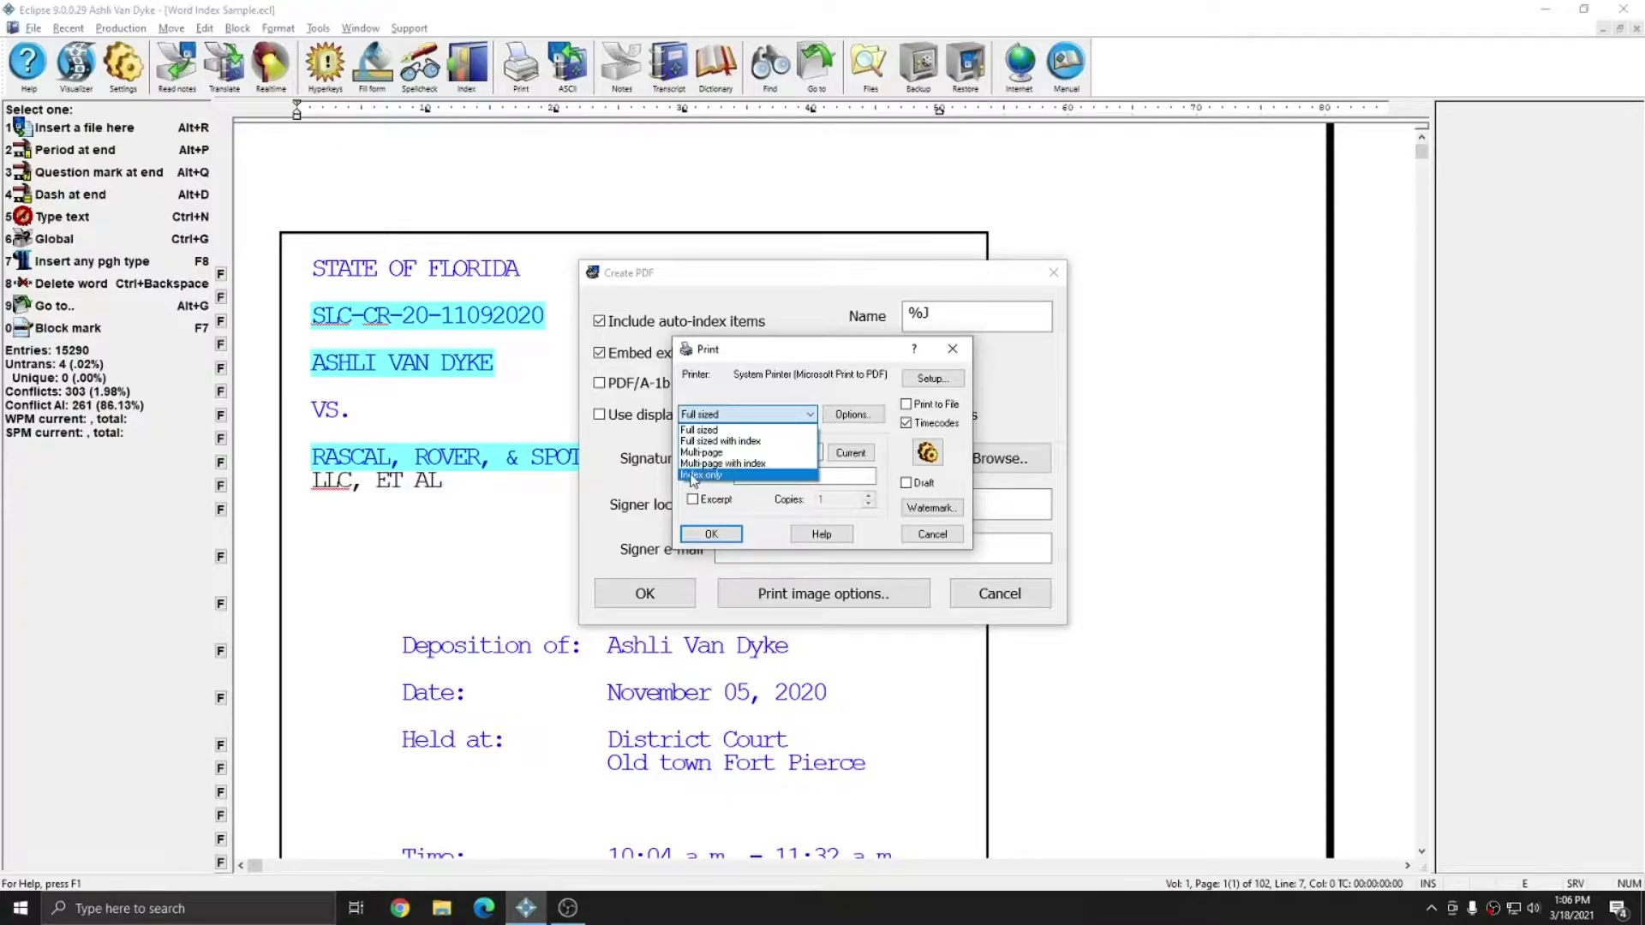
{"action": "left_click", "coordinate": [713, 477]}
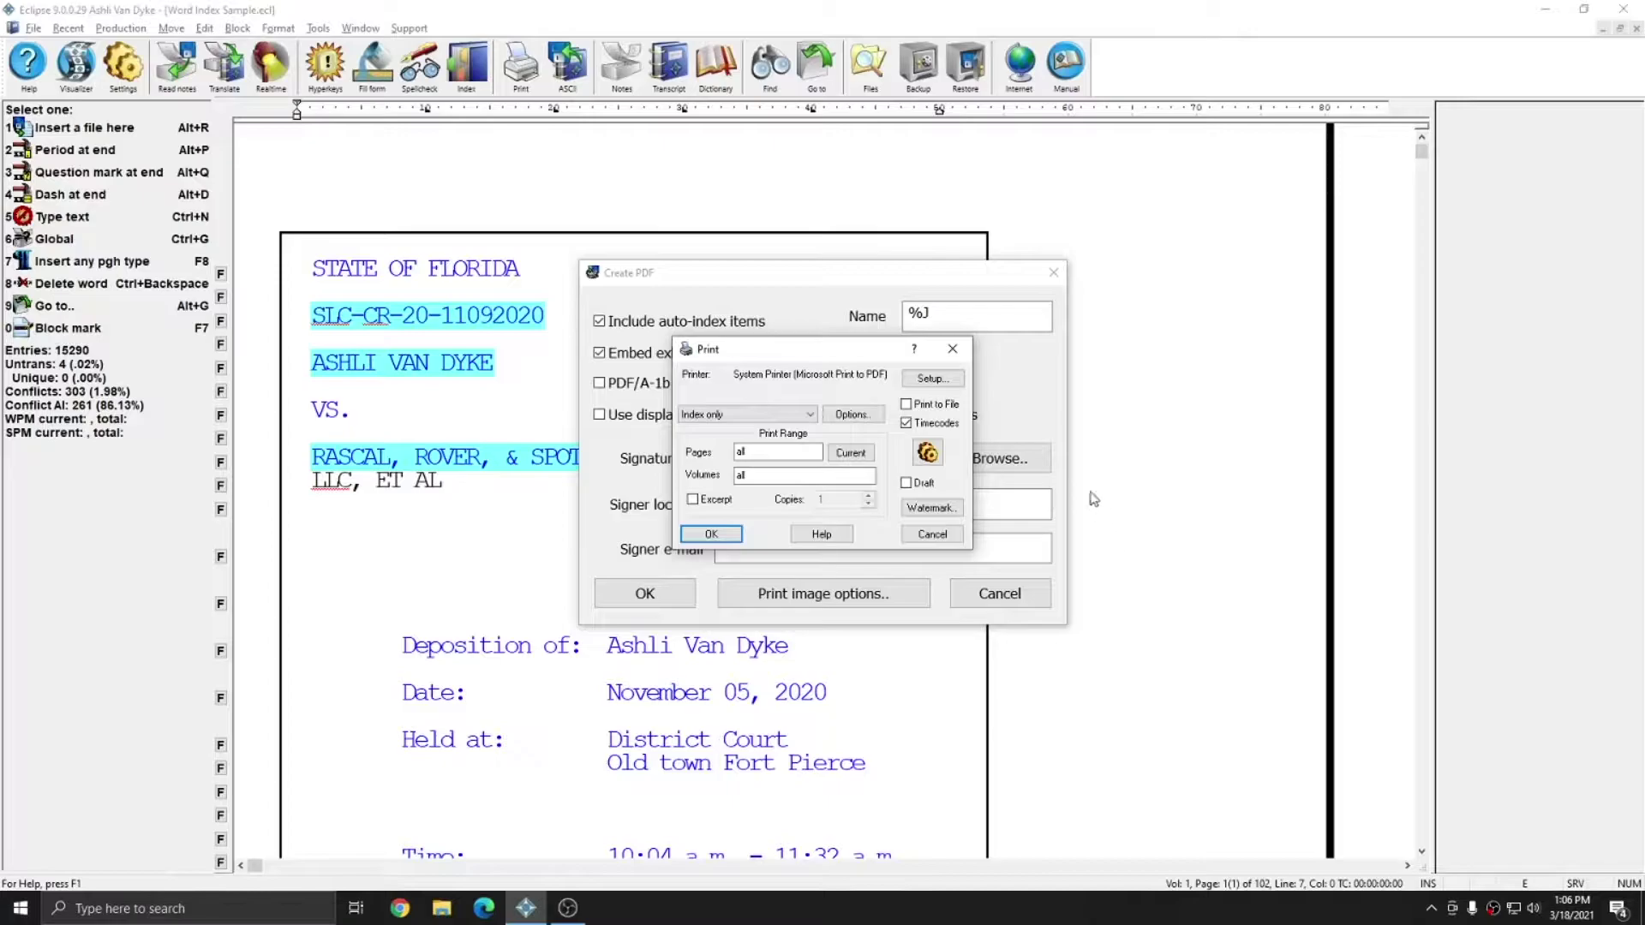
{"action": "left_click", "coordinate": [712, 534]}
{"action": "left_click", "coordinate": [652, 593]}
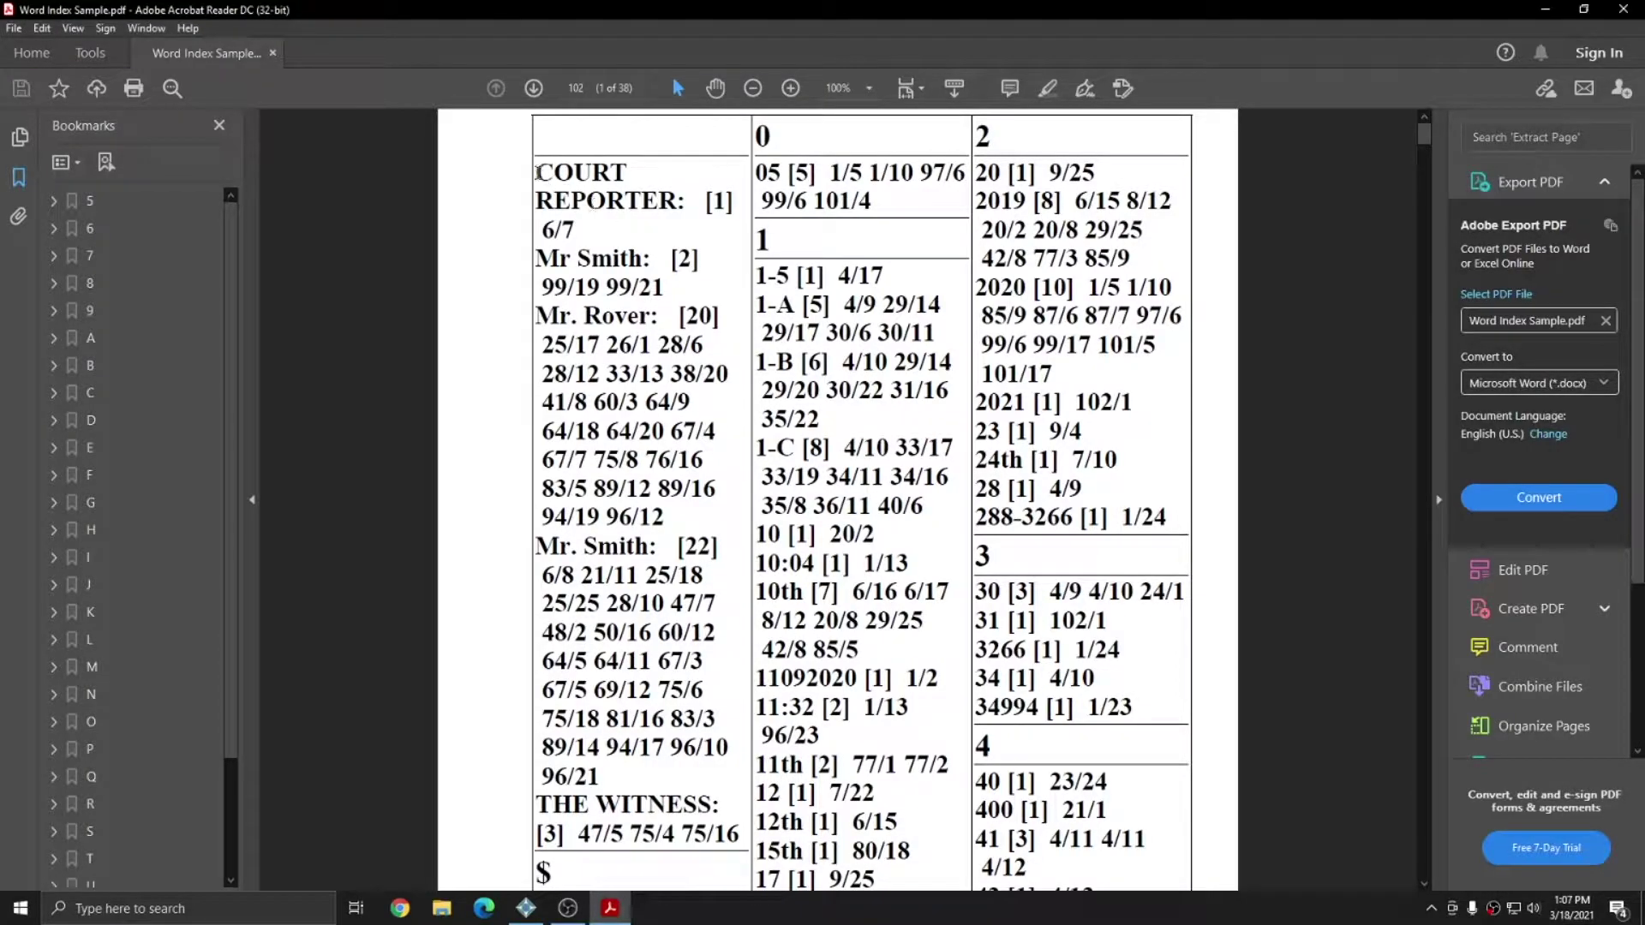
Step: Select the COURT REPORTER entry and the Mr Smith [2] count to check the index PDF
{"action": "left_click_drag", "start_coordinate": [535, 176], "coordinate": [736, 204]}
{"action": "left_click", "coordinate": [711, 214]}
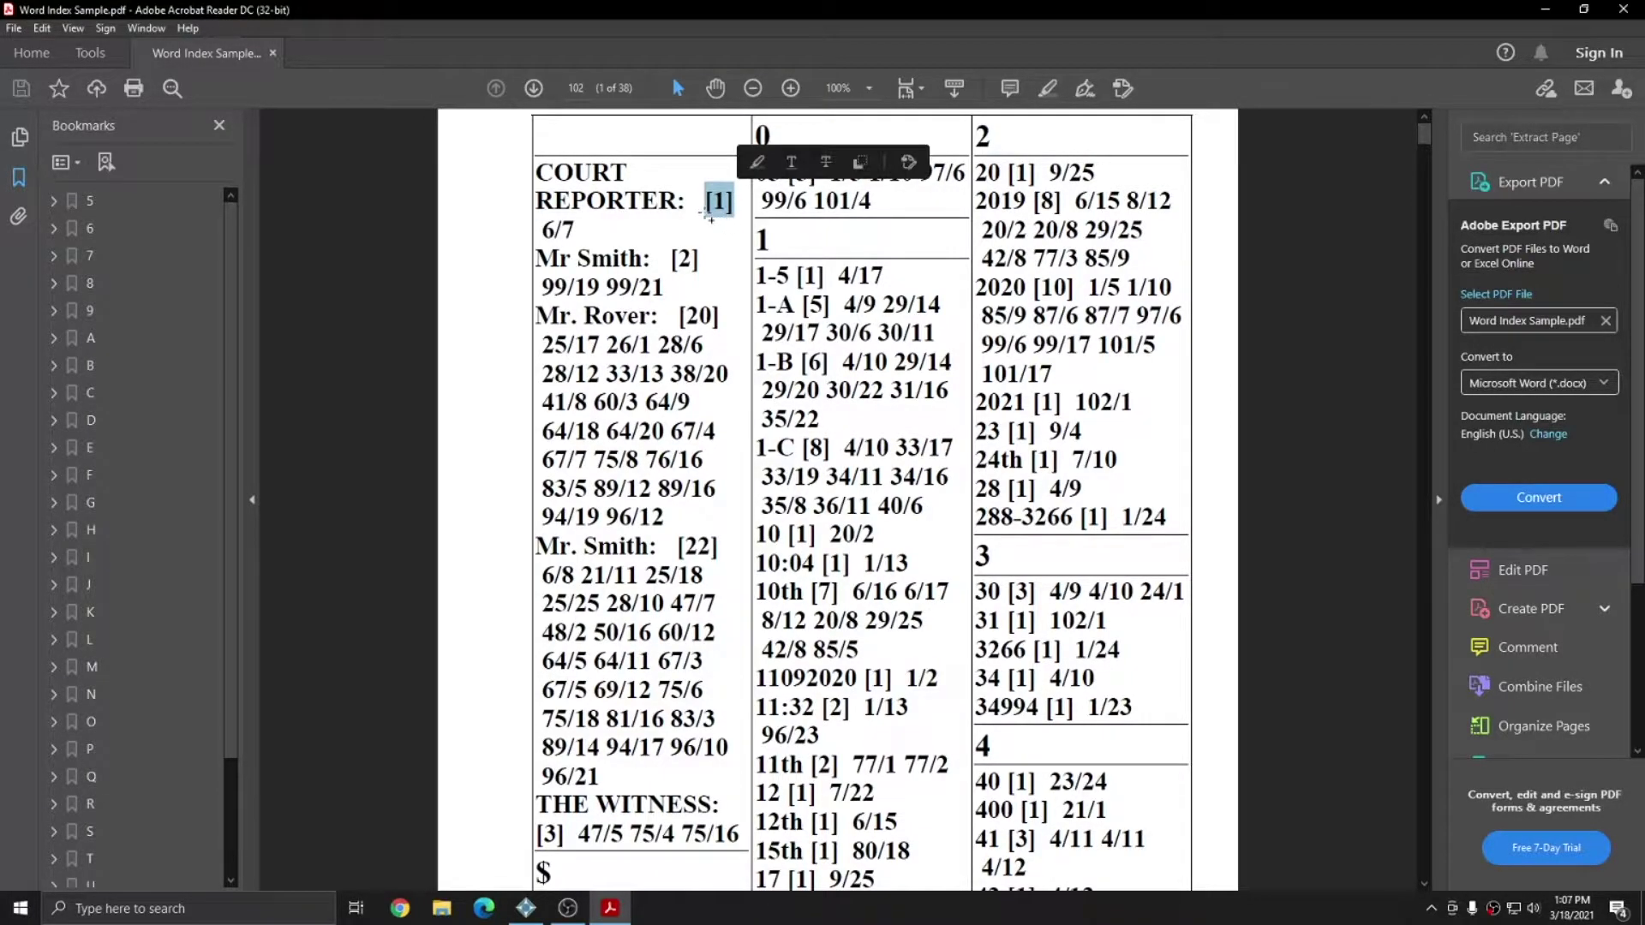
{"action": "left_click", "coordinate": [658, 221]}
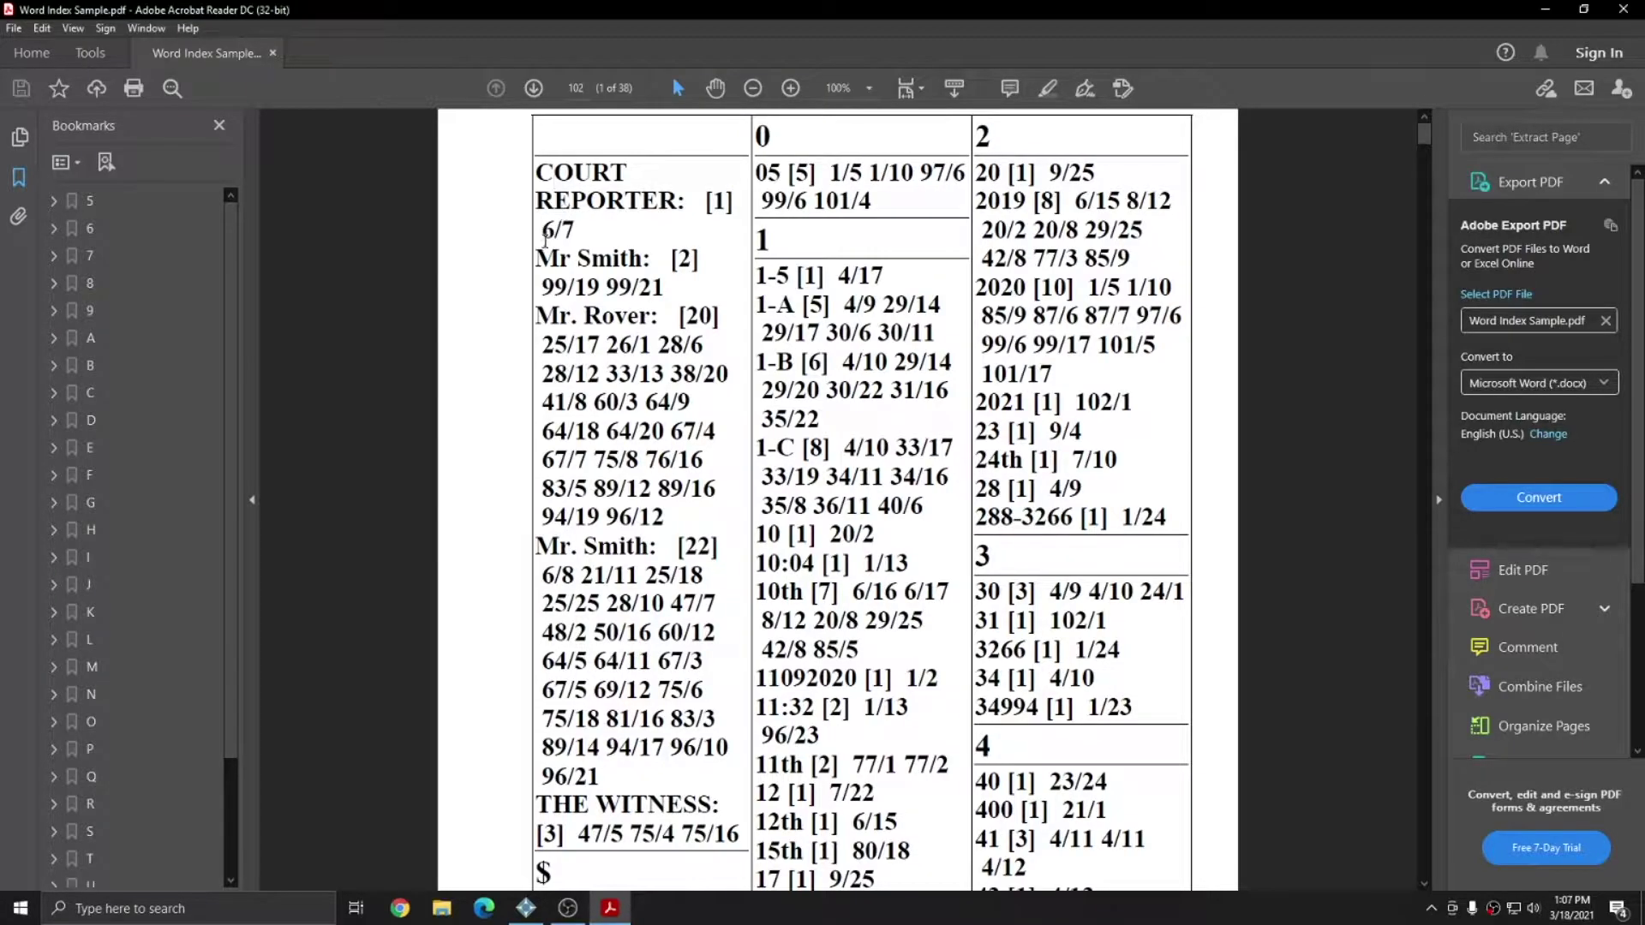
{"action": "left_click", "coordinate": [575, 228]}
{"action": "left_click_drag", "start_coordinate": [535, 259], "coordinate": [707, 261]}
{"action": "left_click", "coordinate": [554, 287]}
Step: Scroll the index pages, selecting the [39] count under about and the [100] count after any
{"action": "scroll", "coordinate": [938, 475], "scroll_direction": "down", "scroll_amount": 15}
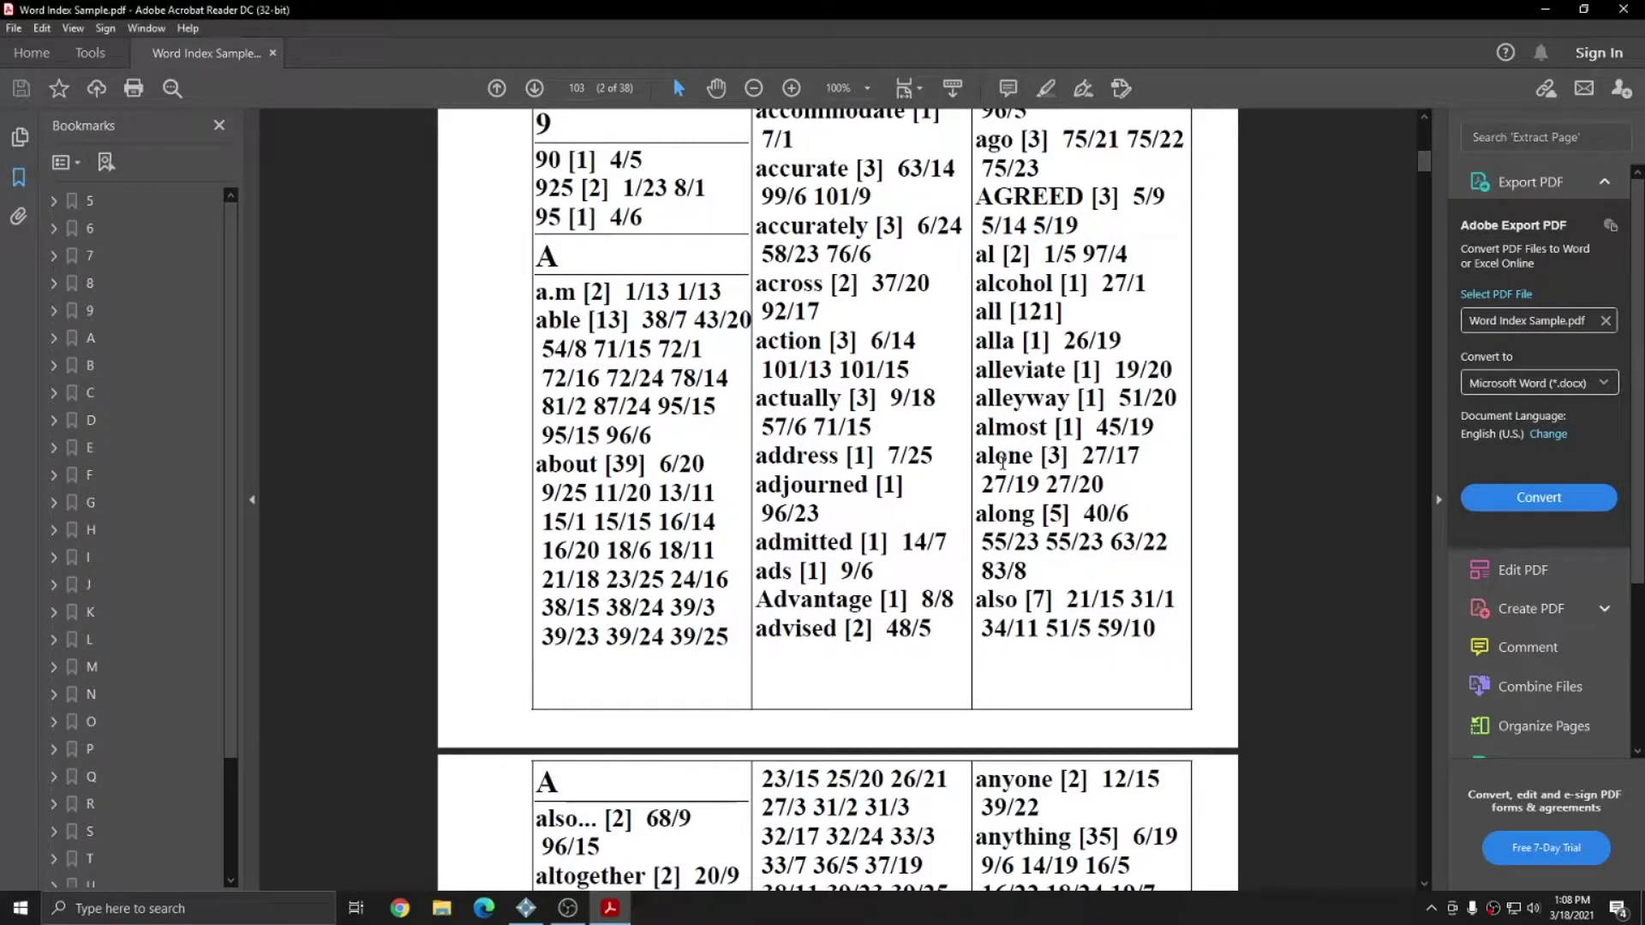
{"action": "scroll", "coordinate": [1003, 463], "scroll_direction": "up", "scroll_amount": 3}
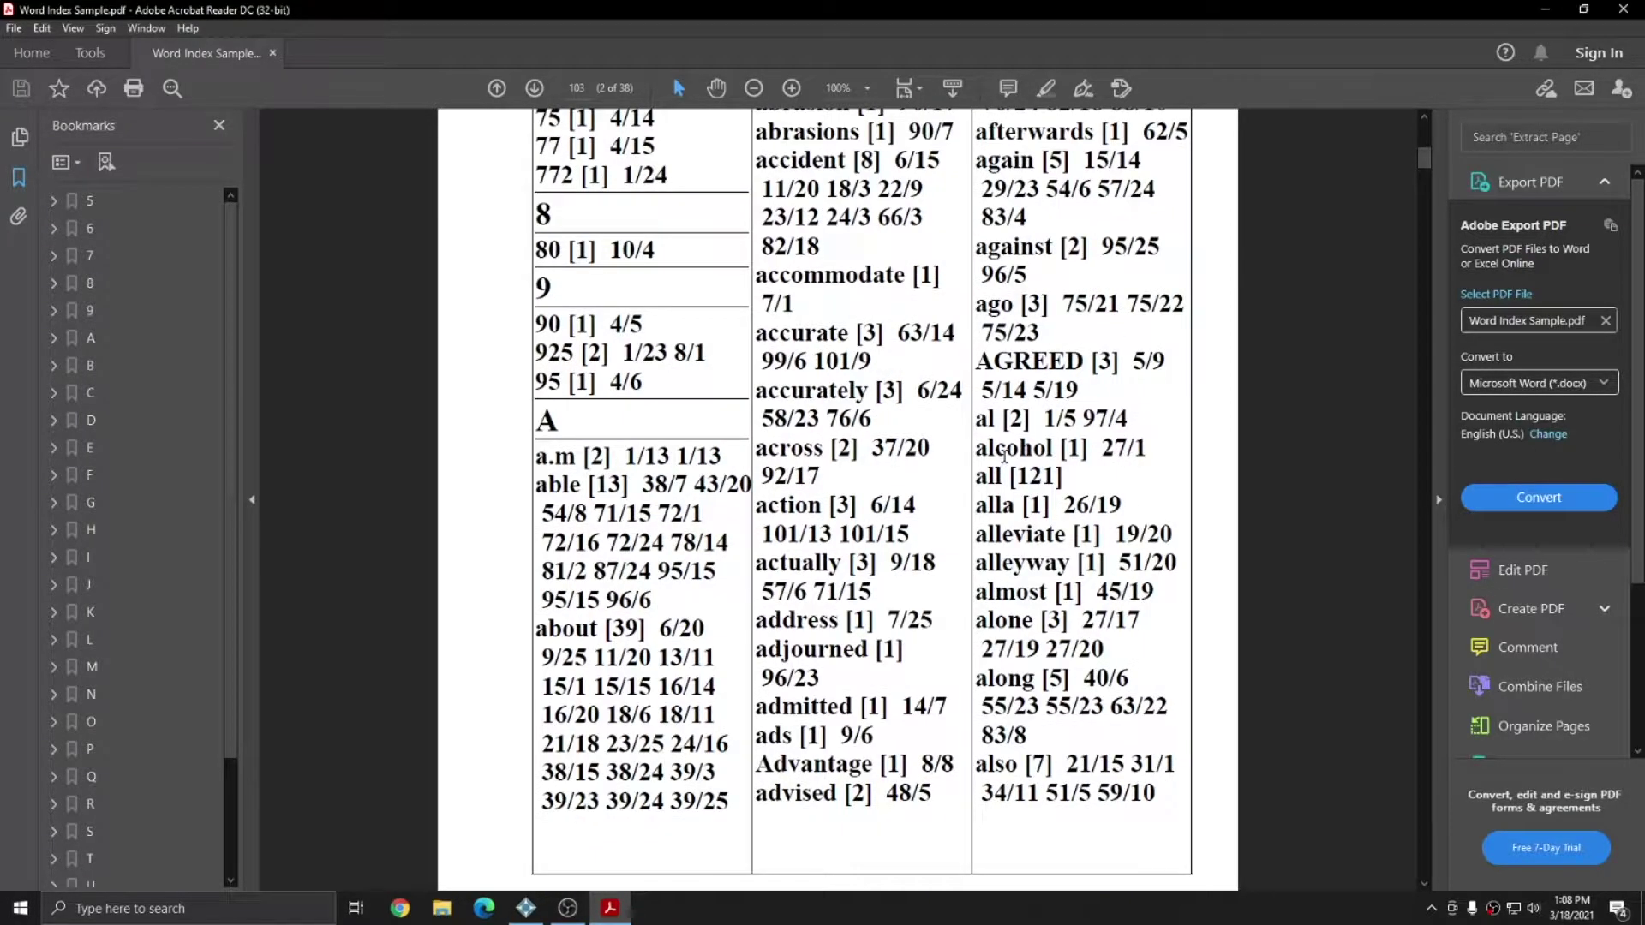
{"action": "left_click_drag", "start_coordinate": [605, 628], "coordinate": [729, 802]}
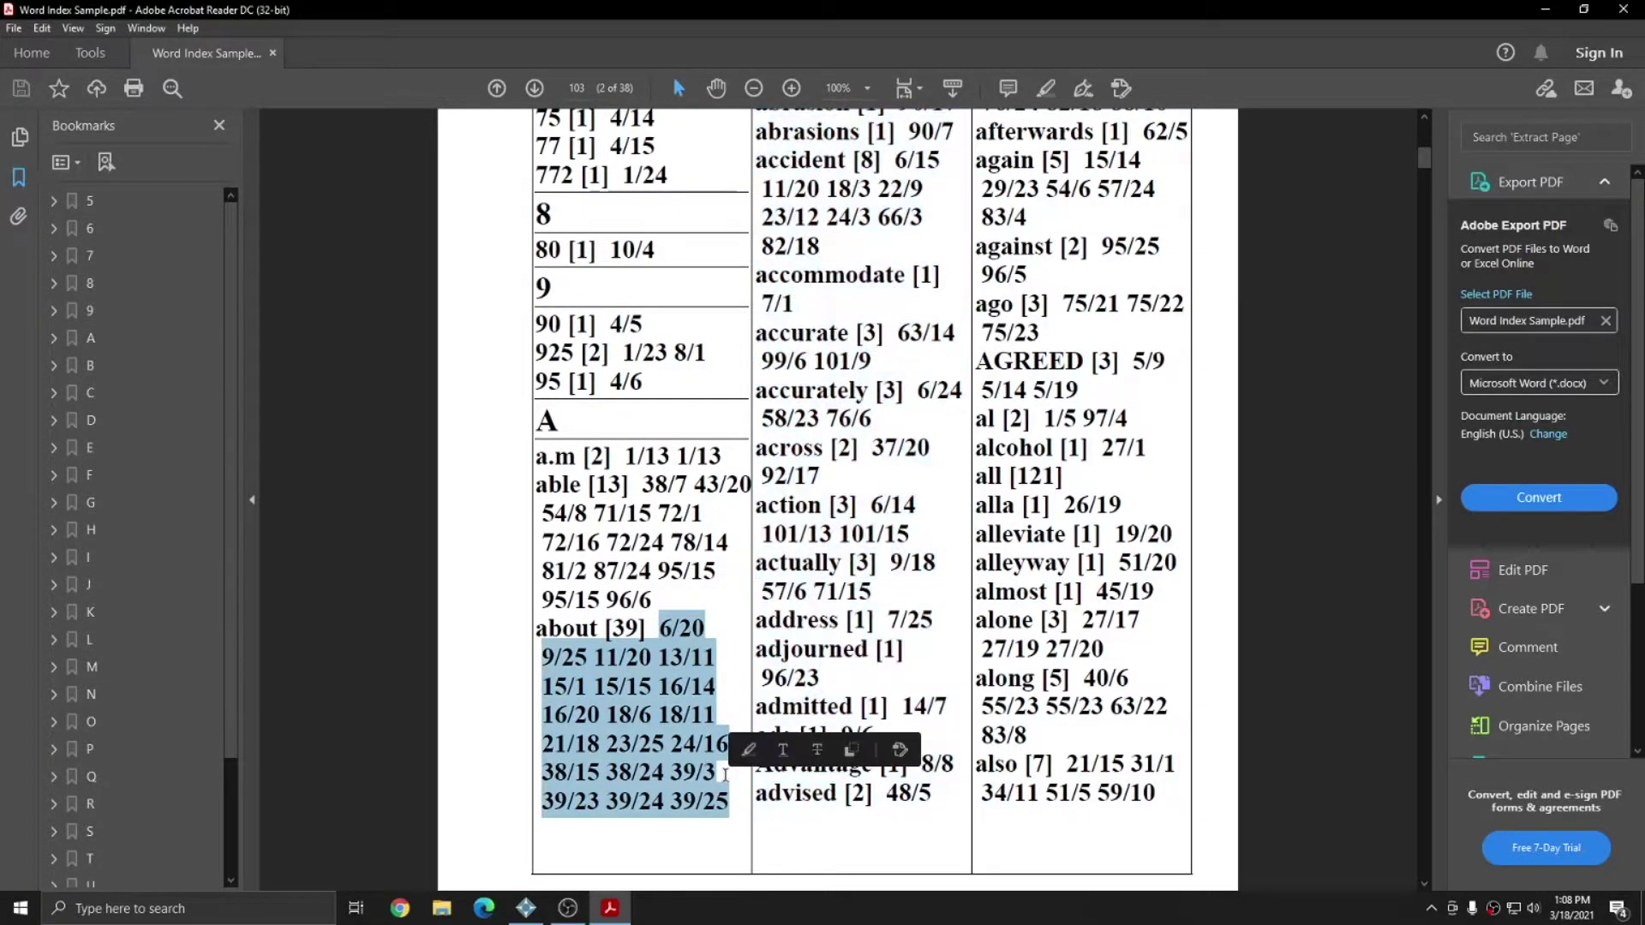
{"action": "left_click", "coordinate": [677, 744]}
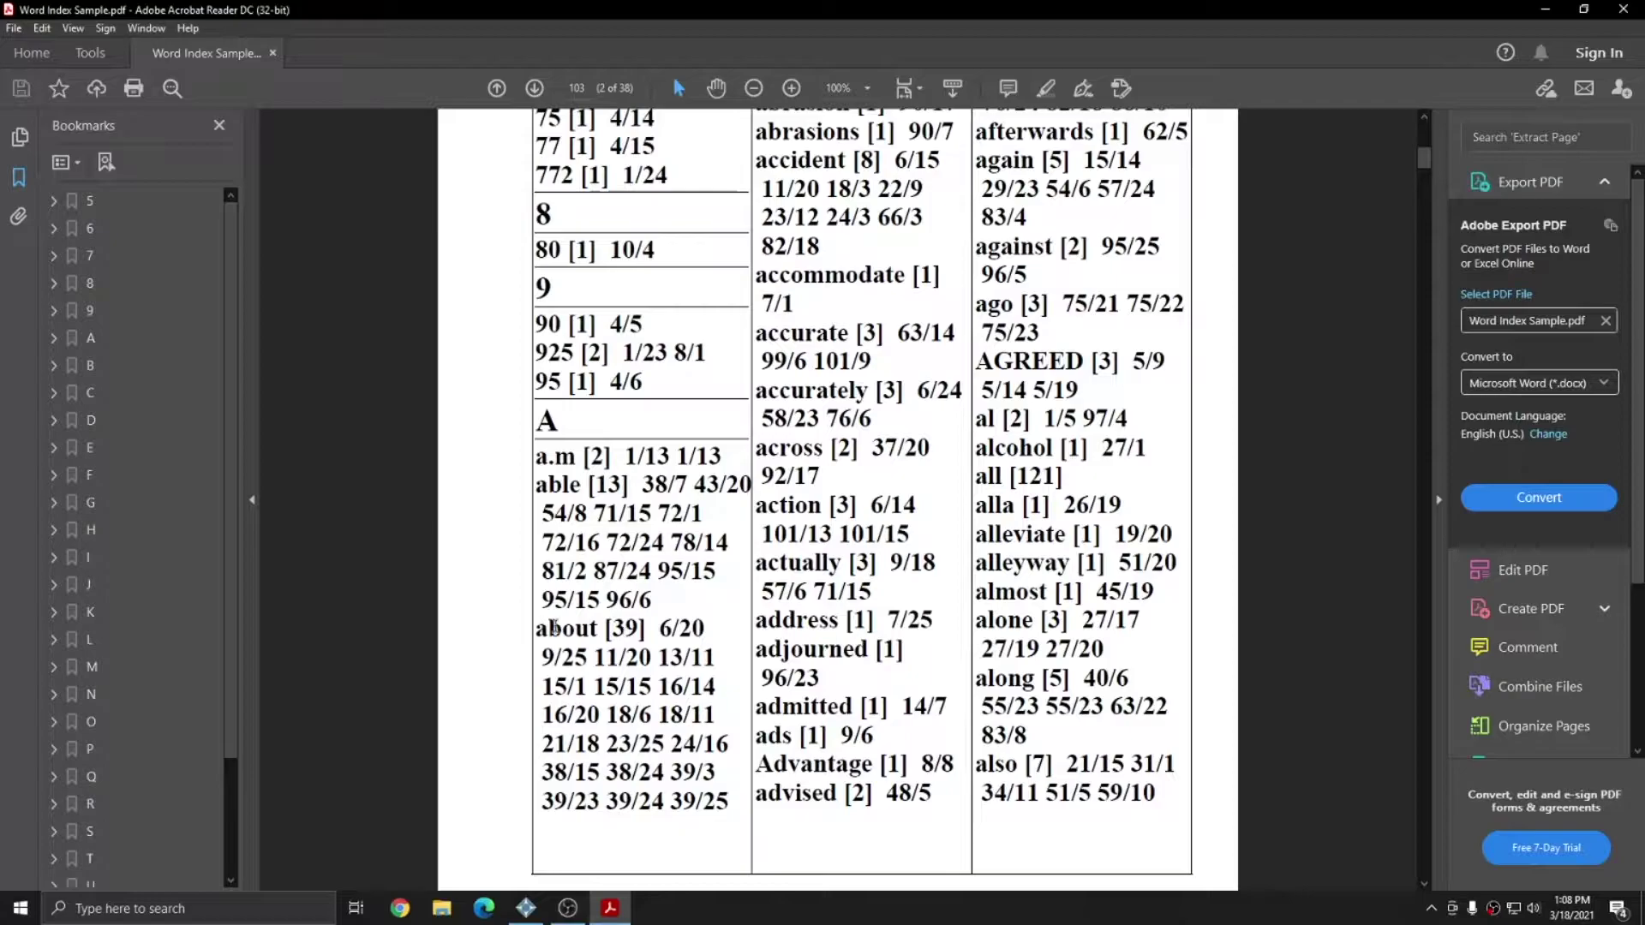
{"action": "scroll", "coordinate": [695, 600], "scroll_direction": "up", "scroll_amount": 5}
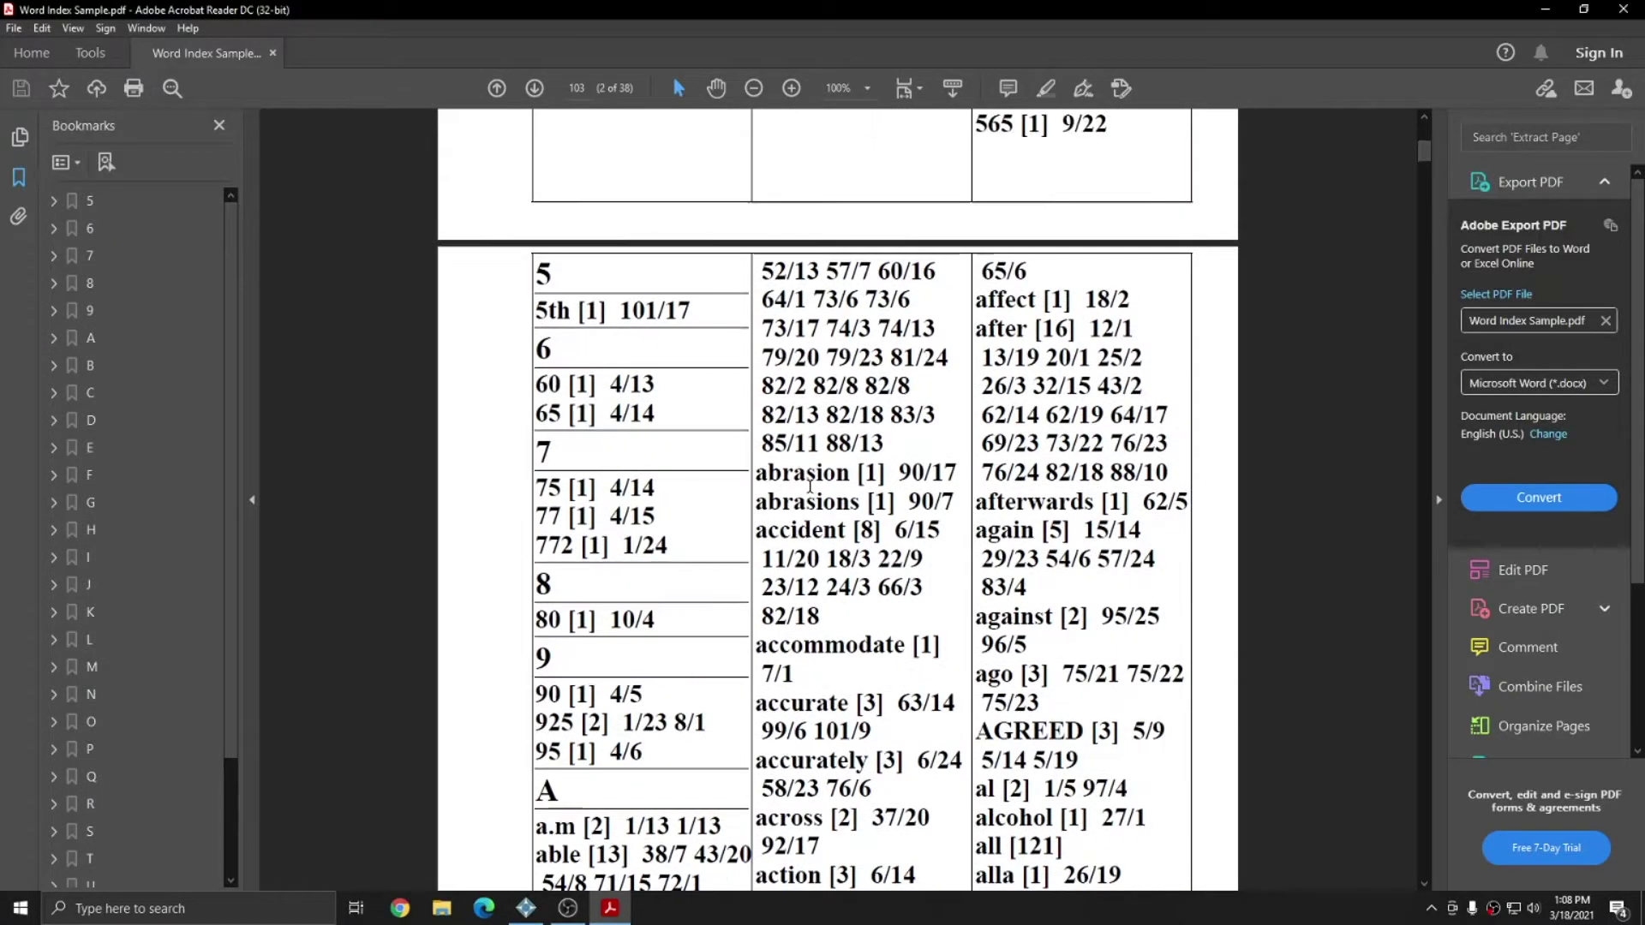
{"action": "scroll", "coordinate": [810, 487], "scroll_direction": "down", "scroll_amount": 13}
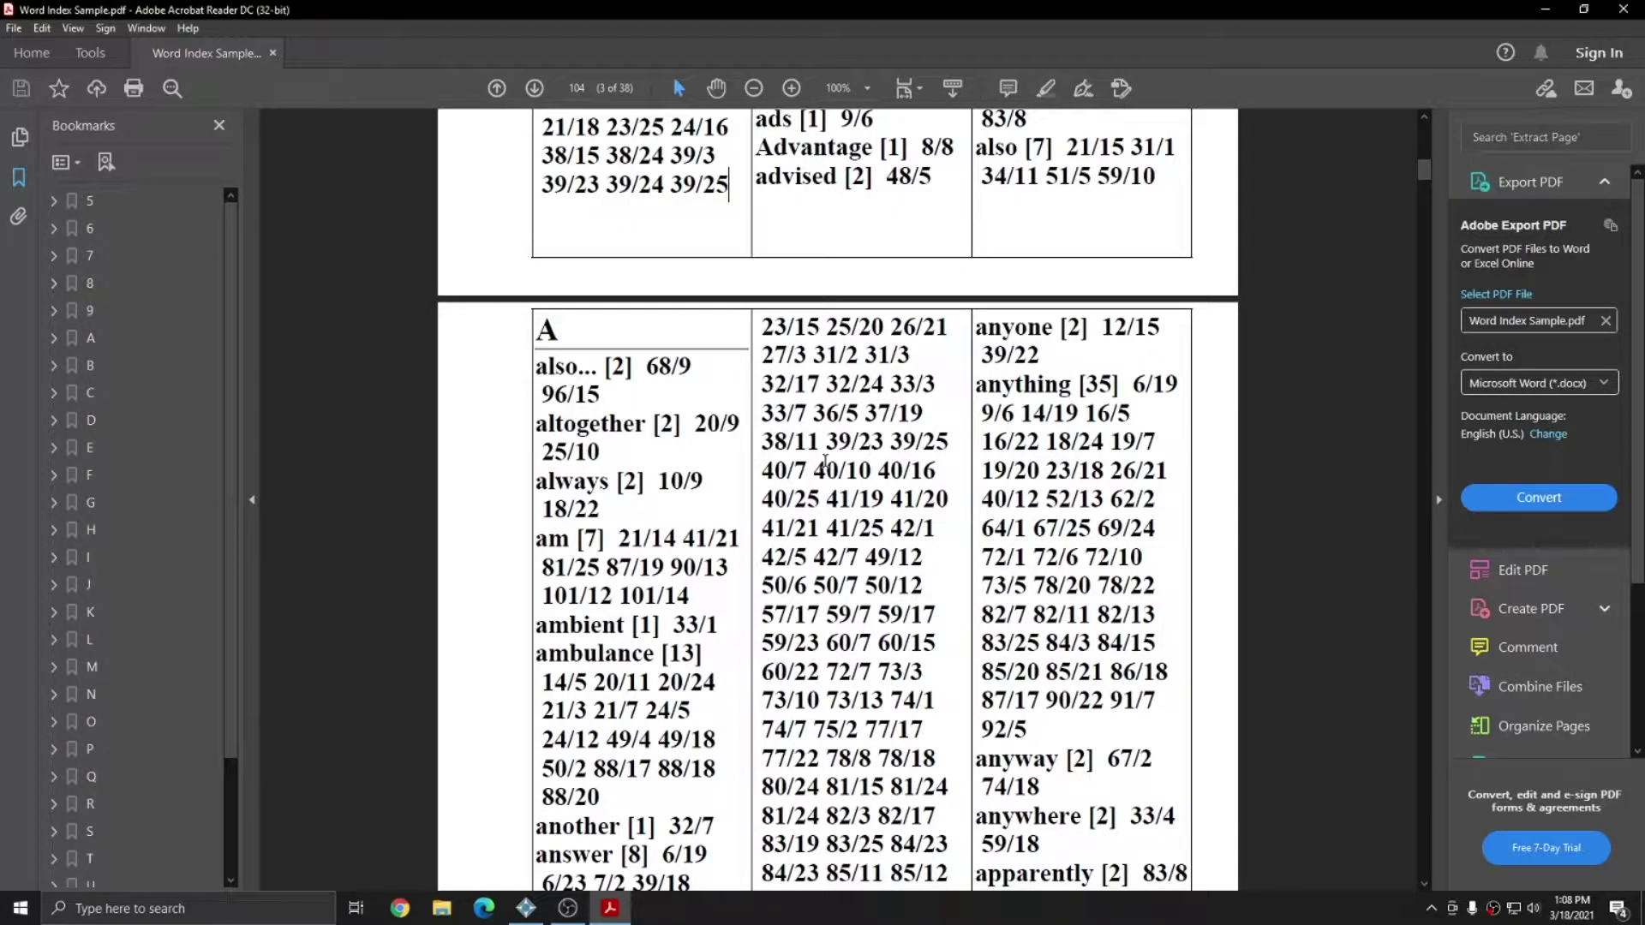
{"action": "scroll", "coordinate": [825, 463], "scroll_direction": "down", "scroll_amount": 5}
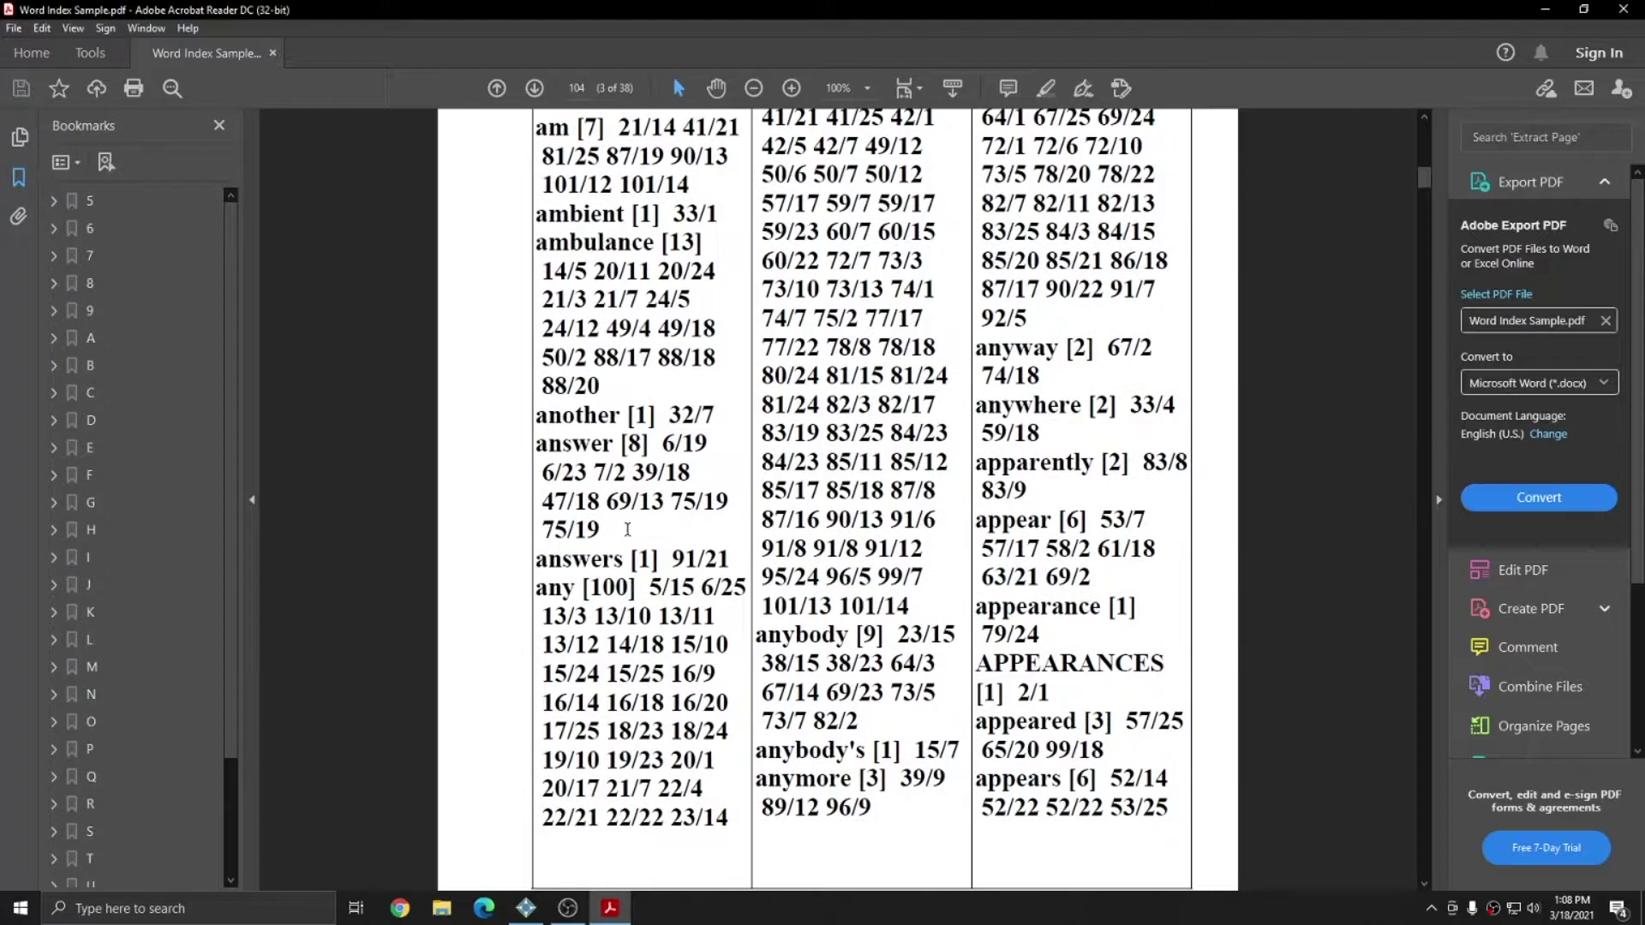
{"action": "left_click_drag", "start_coordinate": [582, 587], "coordinate": [653, 594]}
{"action": "left_click", "coordinate": [653, 593]}
{"action": "scroll", "coordinate": [656, 600], "scroll_direction": "up", "scroll_amount": 5}
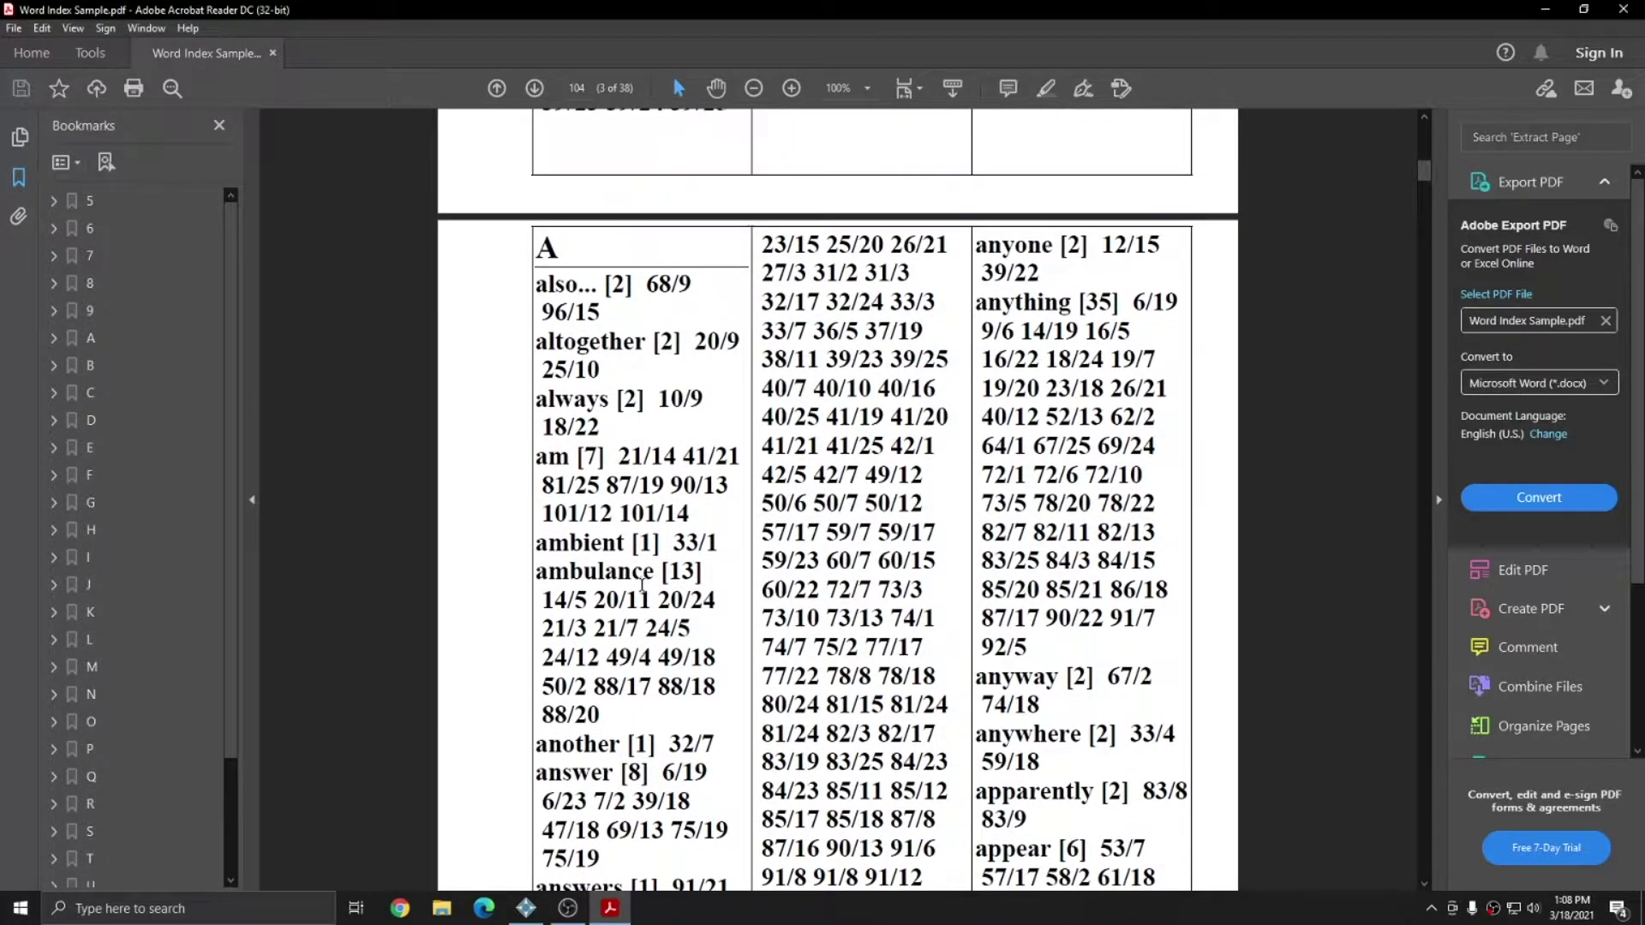
Step: Close Acrobat and open the Common words list for editing under User settings > Programming
{"action": "left_click", "coordinate": [1624, 10]}
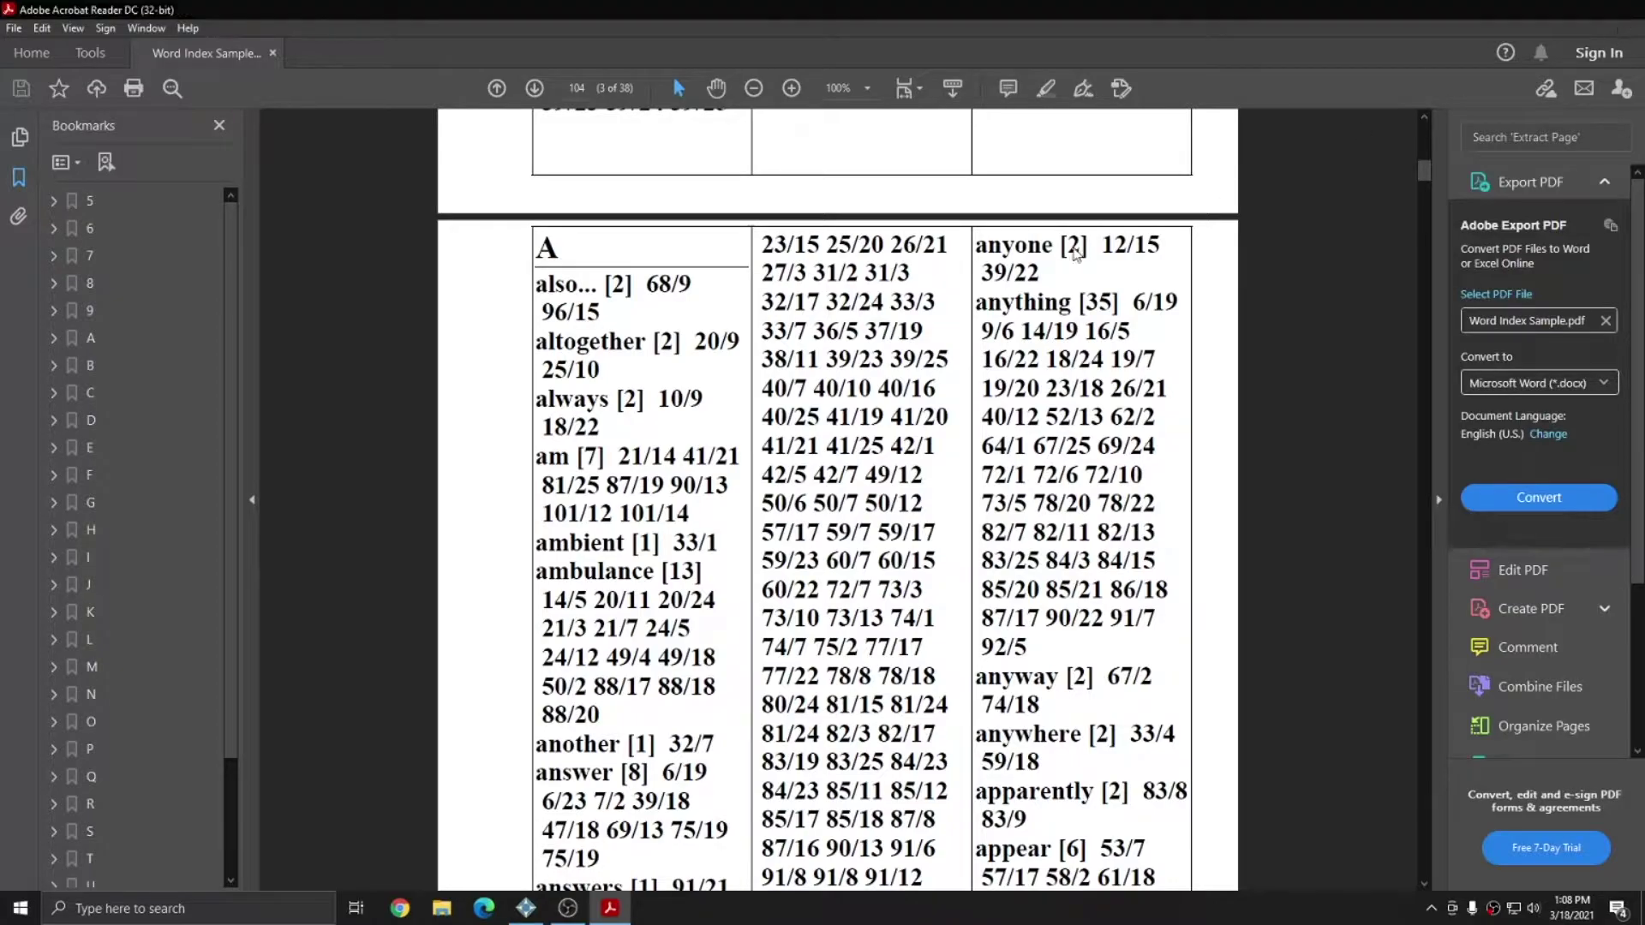
{"action": "key", "text": "ctrl+u"}
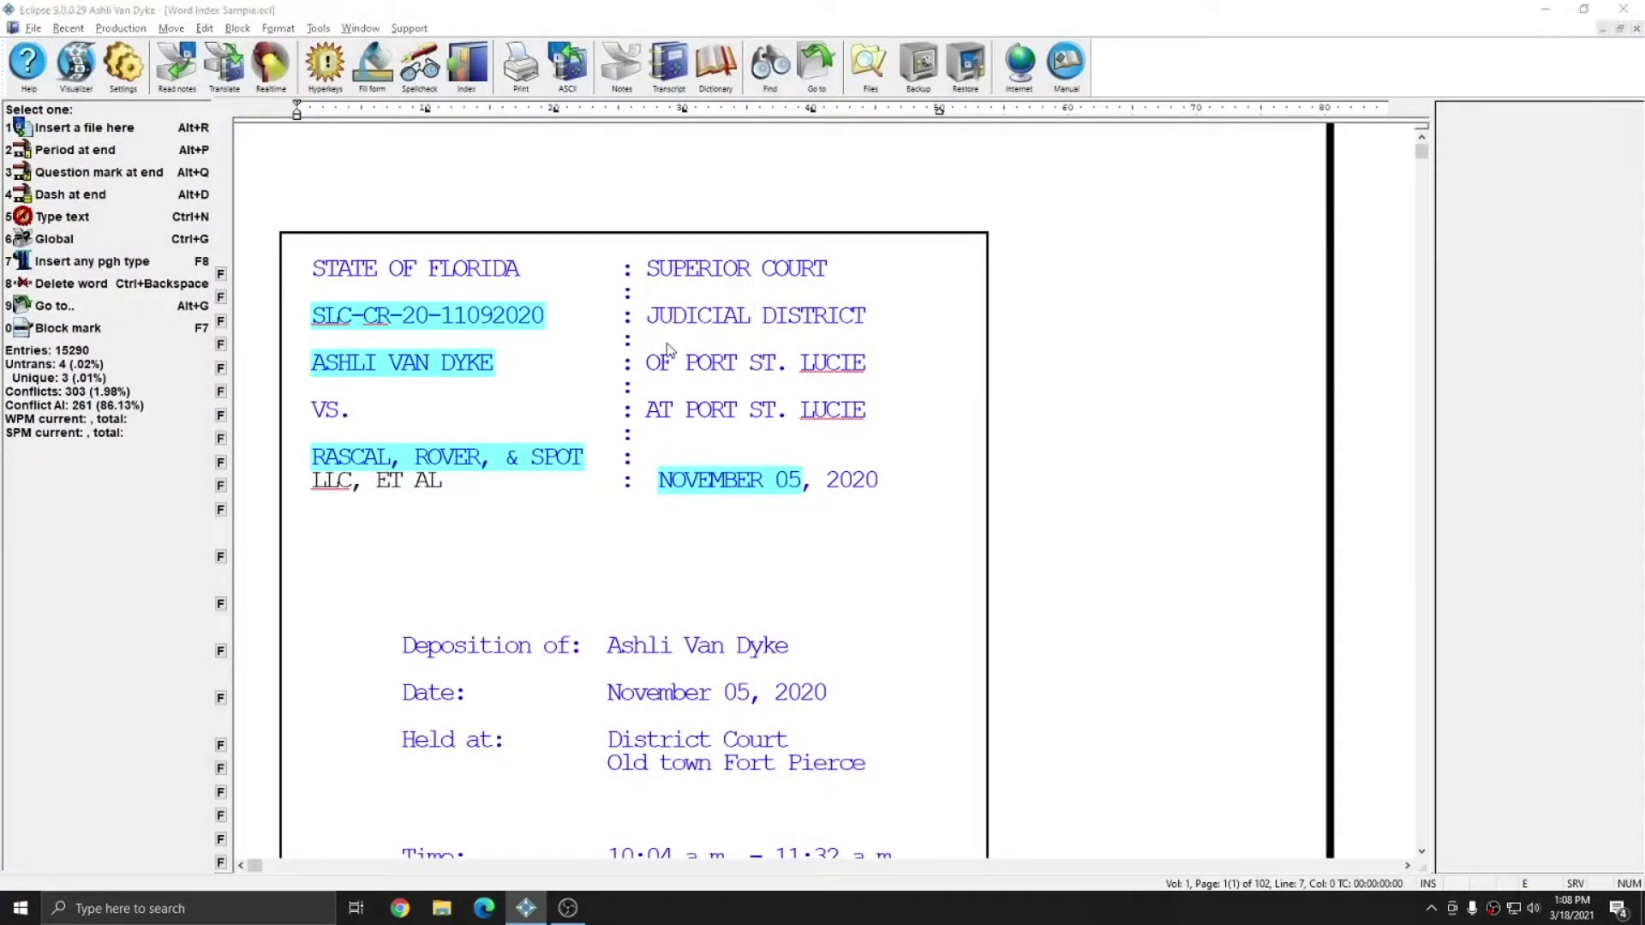
{"action": "left_click", "coordinate": [935, 319]}
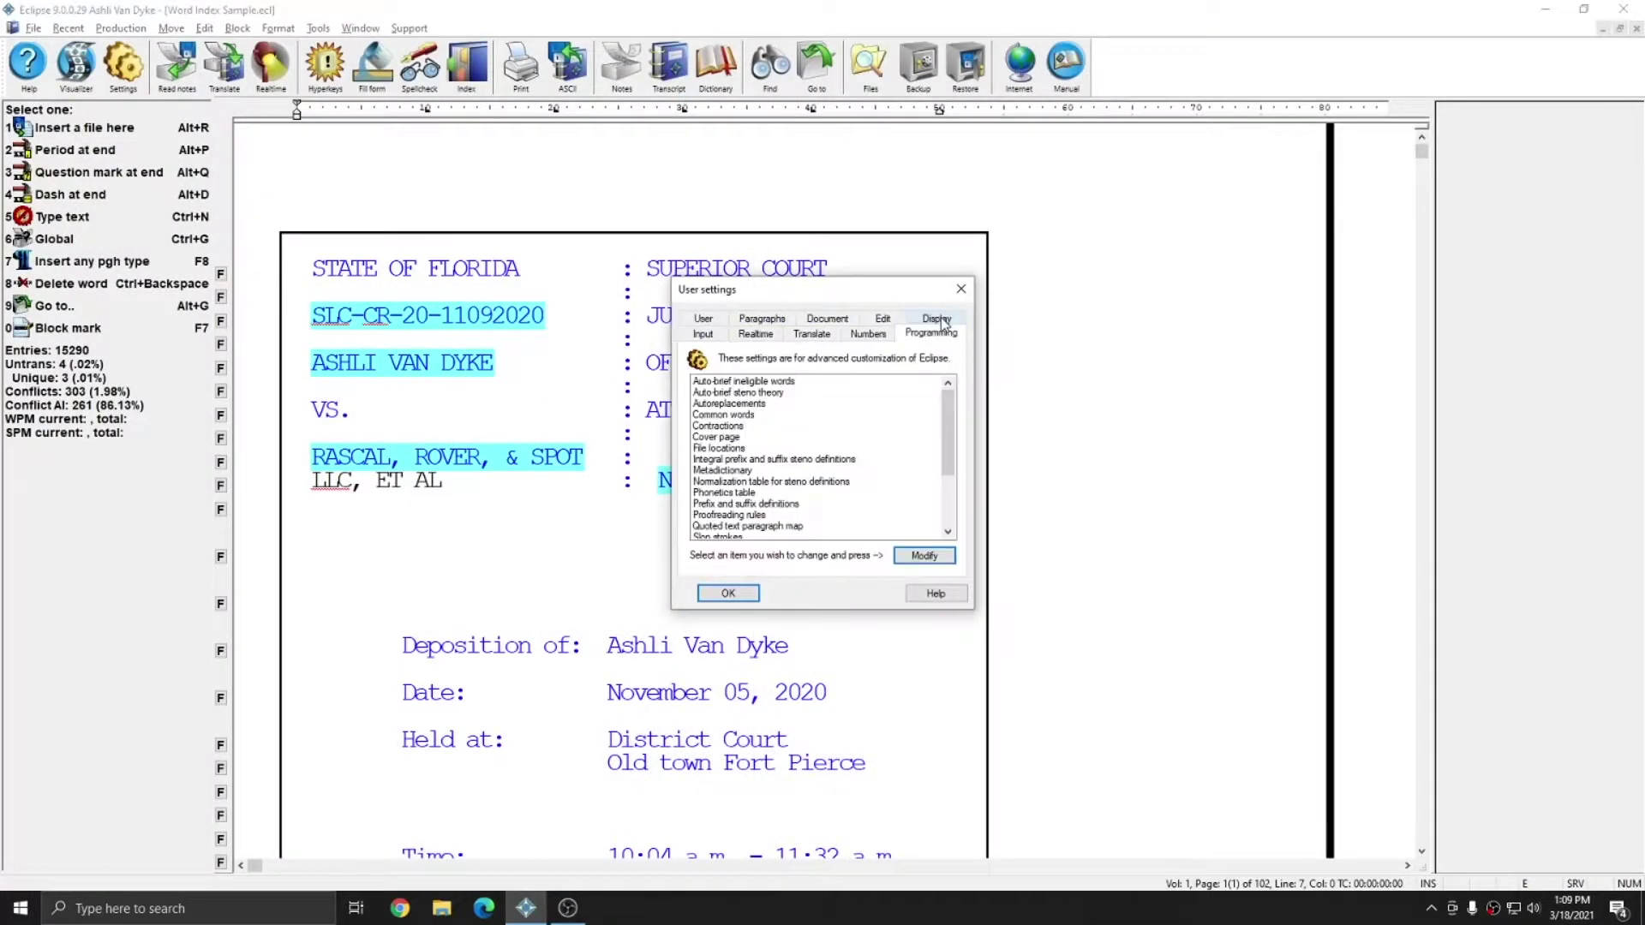
{"action": "left_click", "coordinate": [738, 416]}
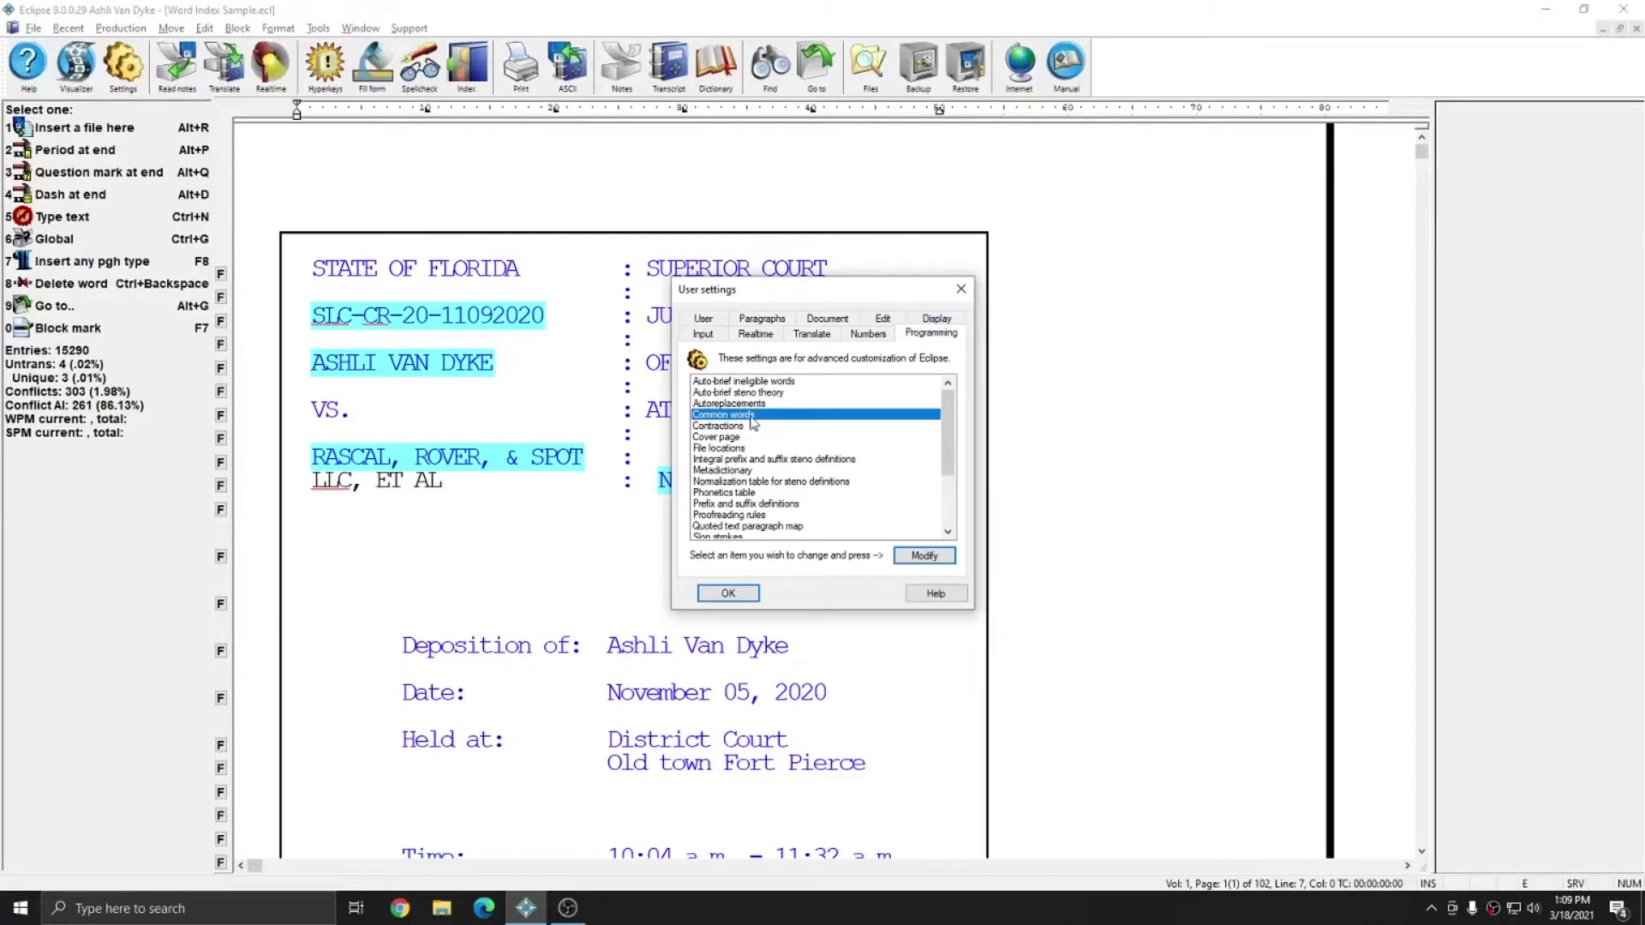
{"action": "left_click", "coordinate": [923, 556]}
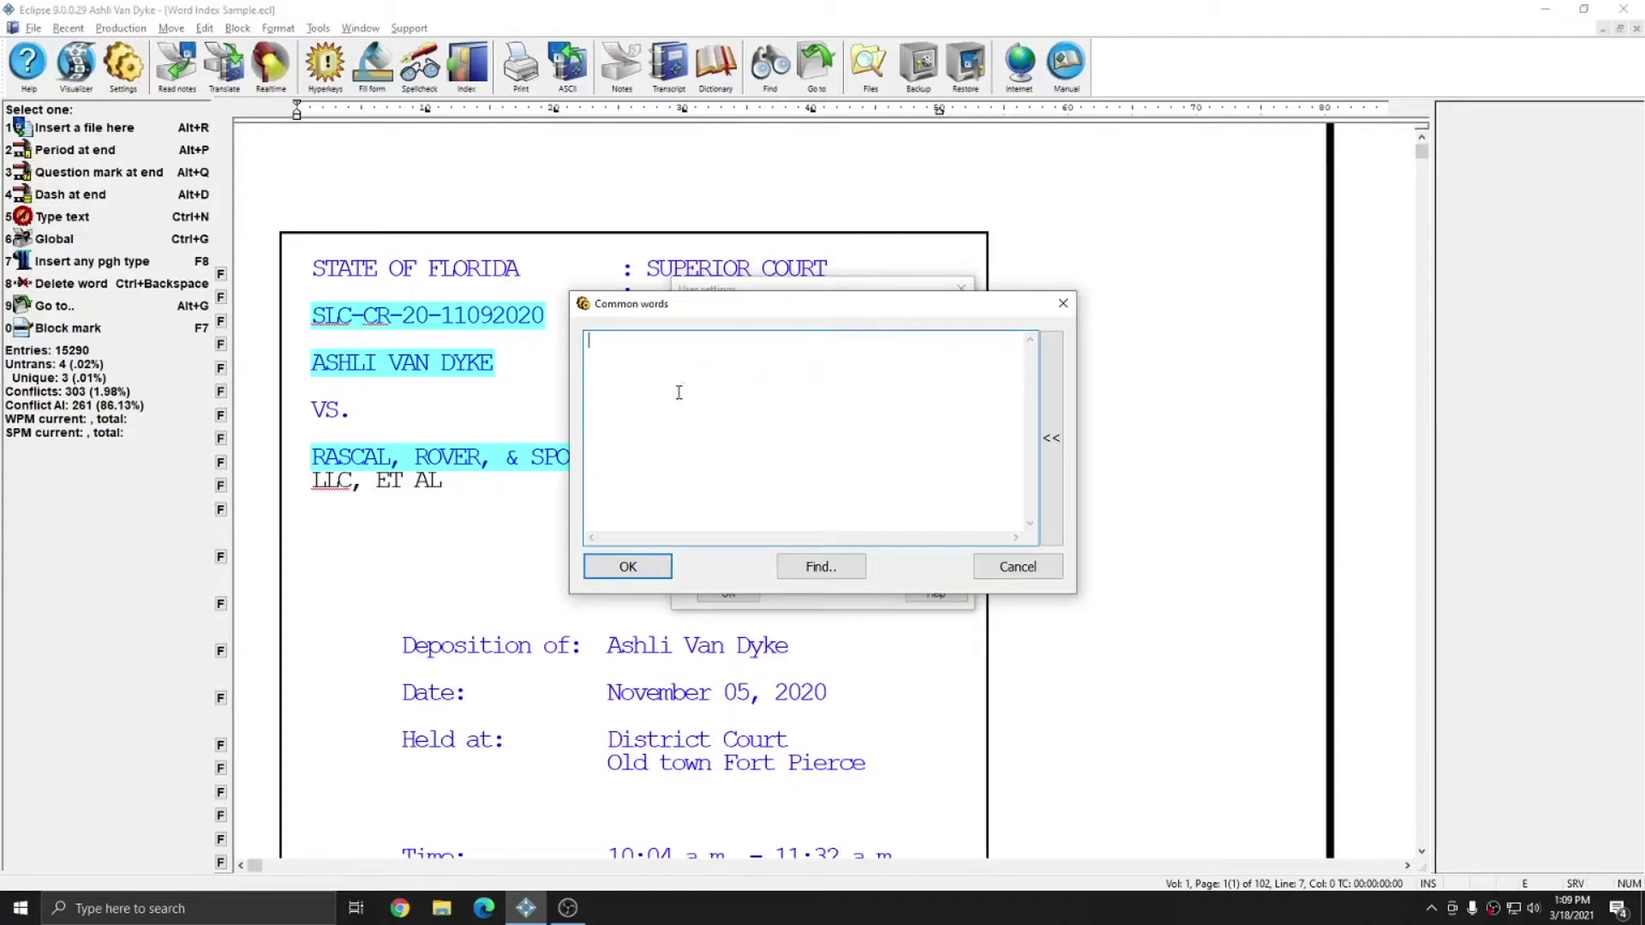
Step: Browse File Explorer to C:\Program Files (x86)\Advantage Software\Eclipse
{"action": "left_click", "coordinate": [445, 898]}
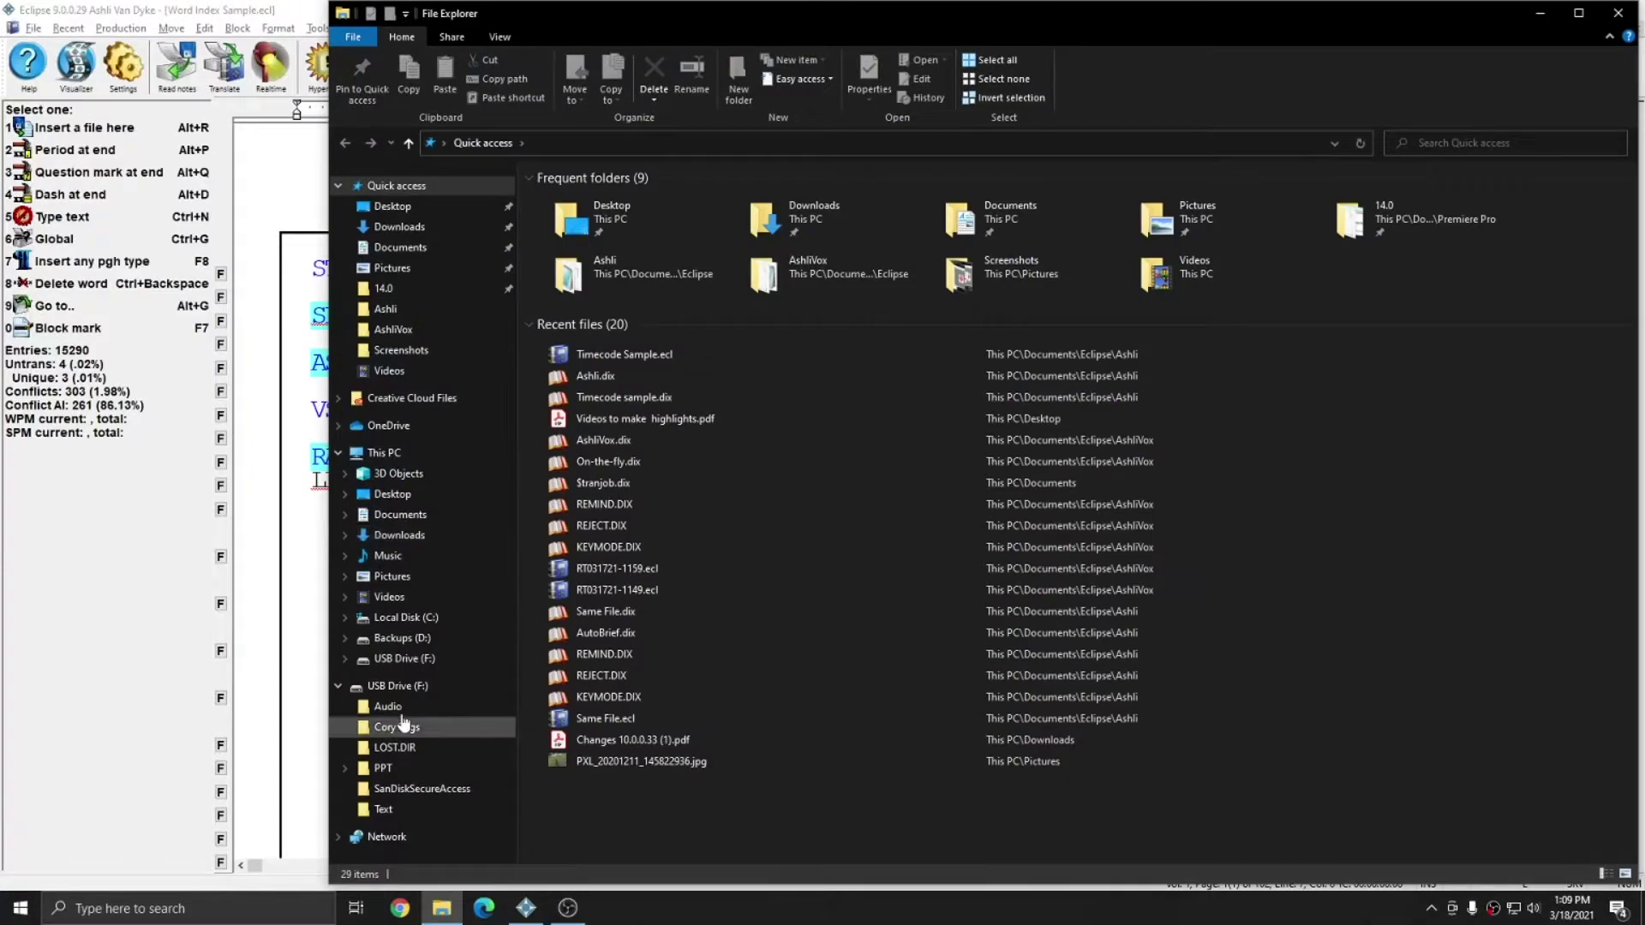
{"action": "left_click", "coordinate": [404, 617]}
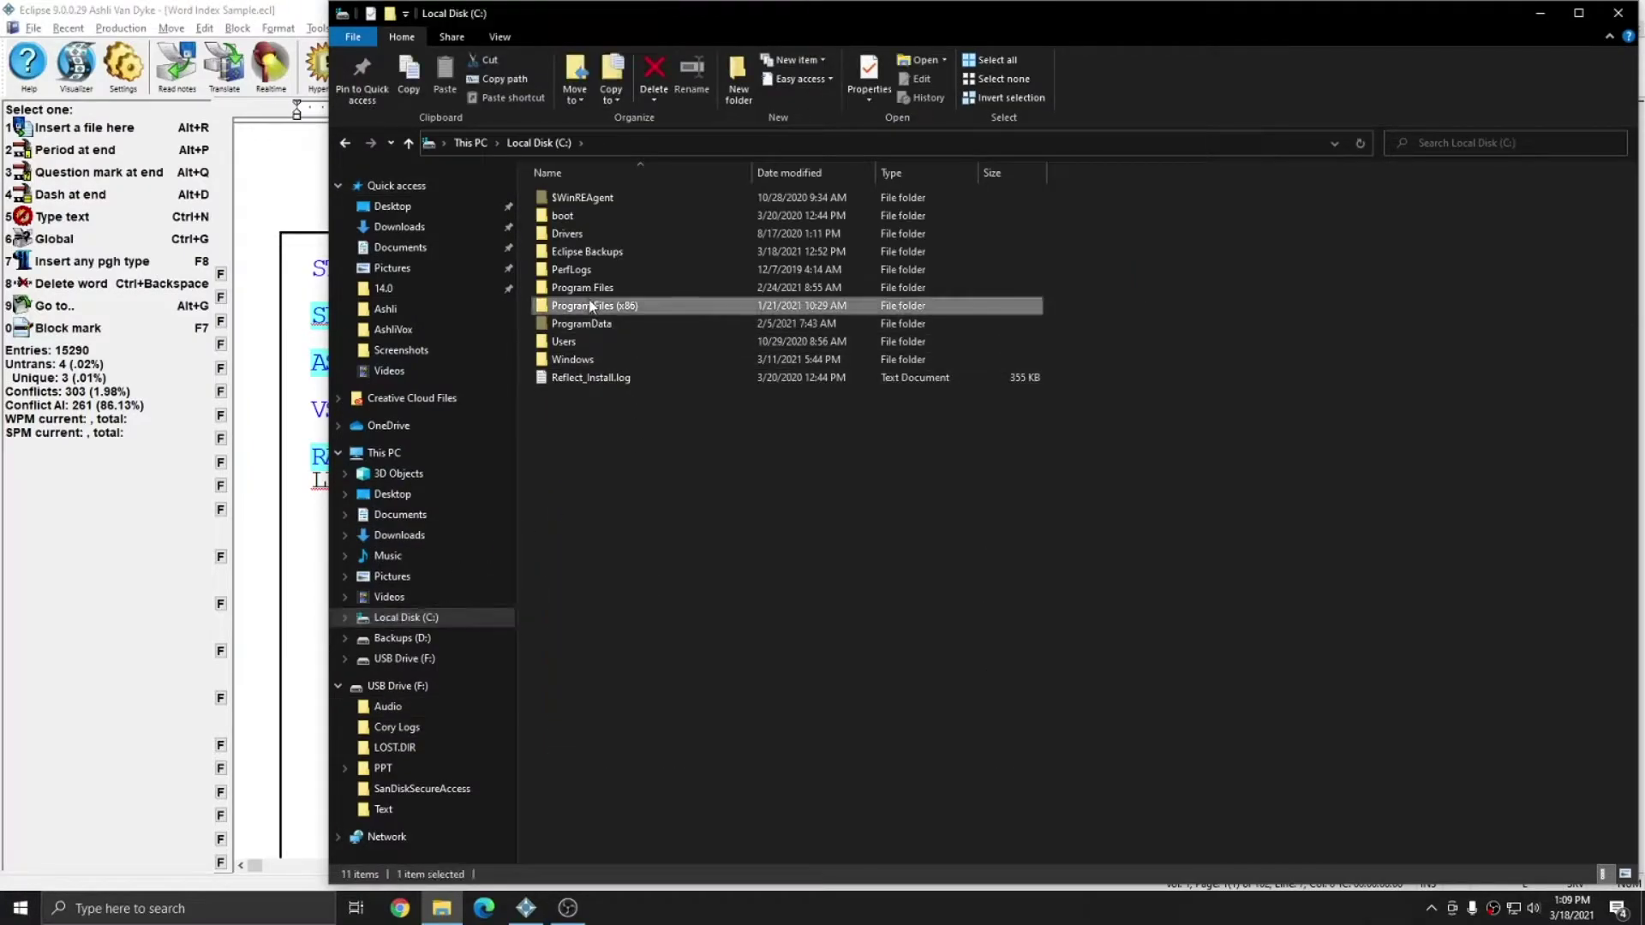
{"action": "double_click", "coordinate": [600, 305]}
{"action": "double_click", "coordinate": [619, 216]}
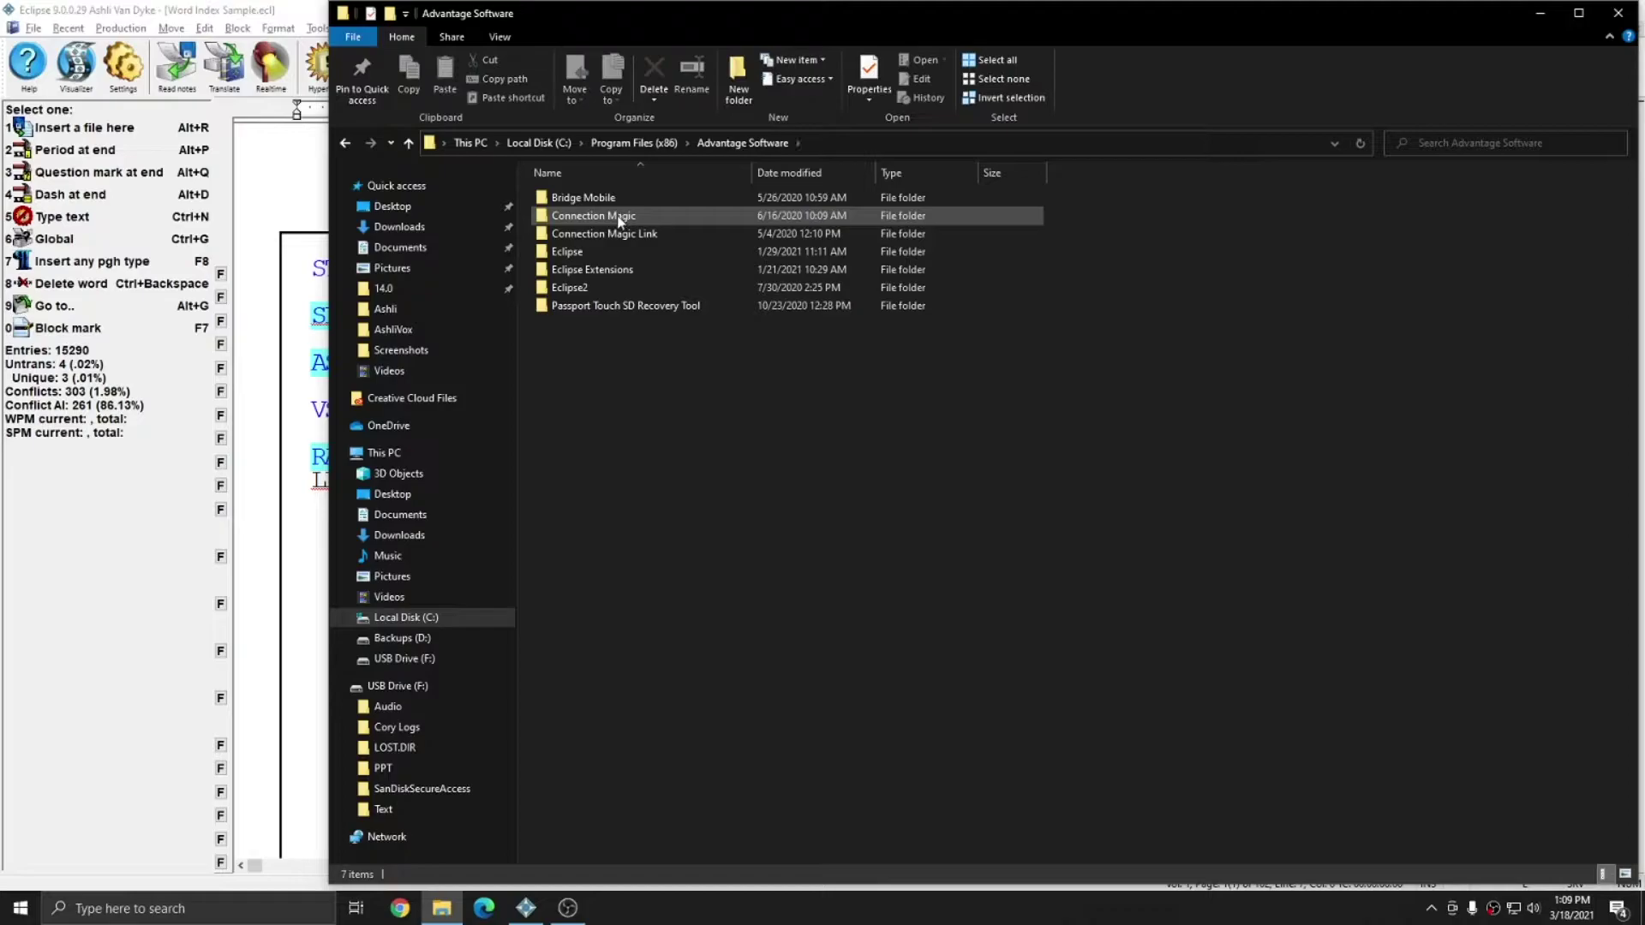
{"action": "double_click", "coordinate": [568, 252]}
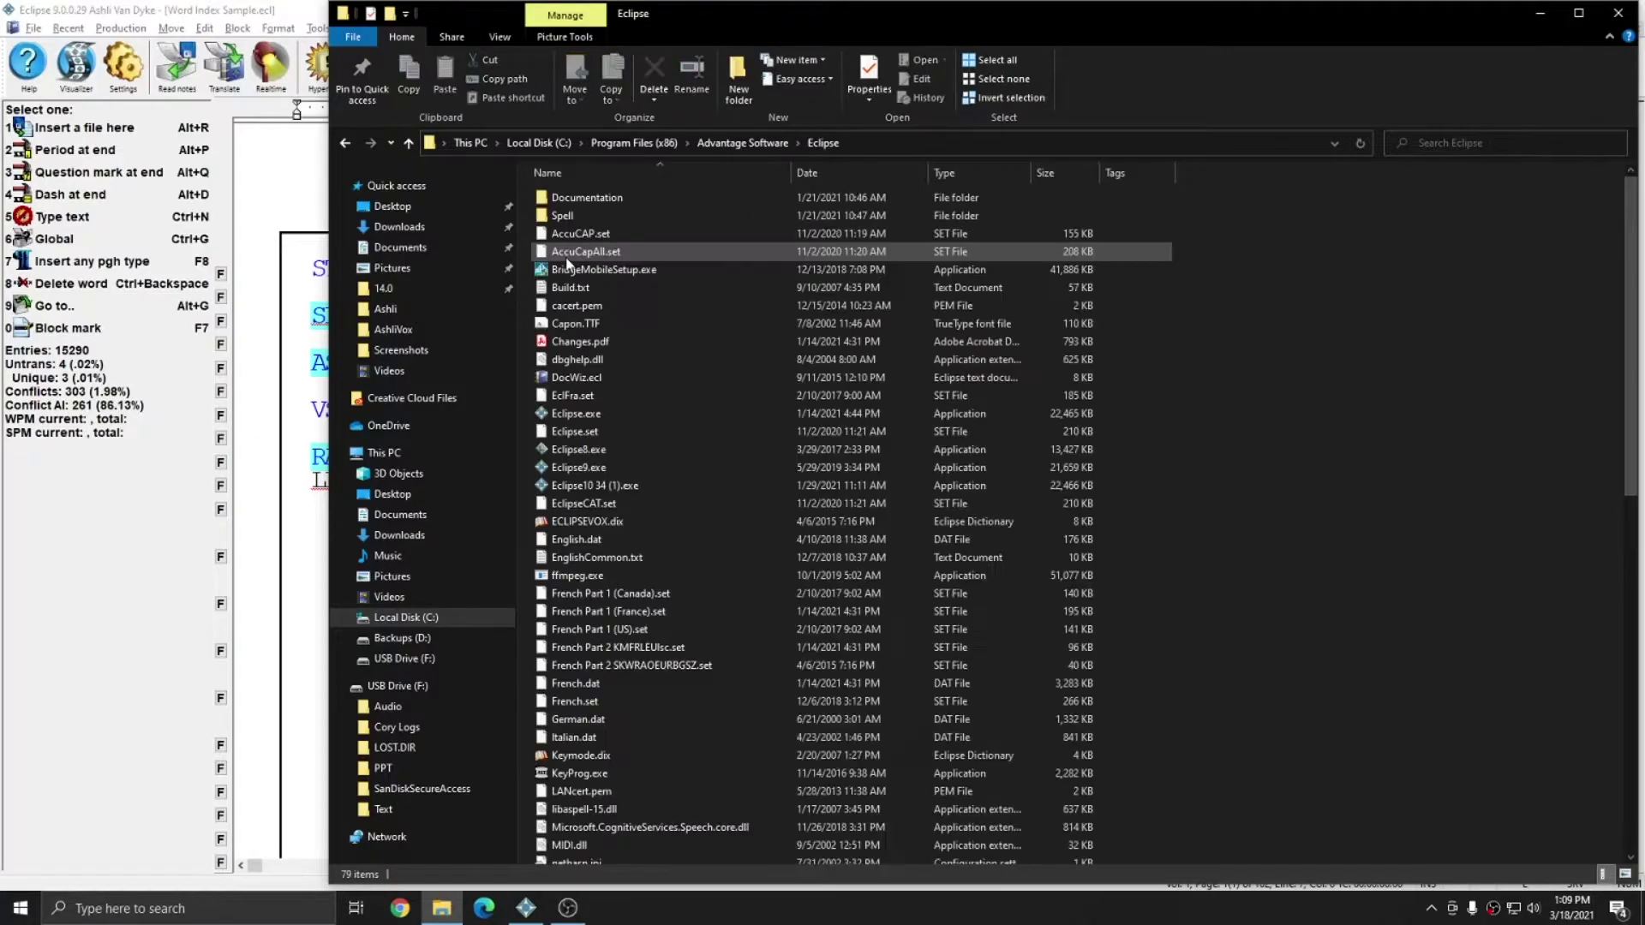
Step: Open EnglishCommon.txt in Notepad at full height and scroll through its word list
{"action": "double_click", "coordinate": [613, 559]}
{"action": "left_click_drag", "start_coordinate": [249, 332], "coordinate": [997, 292]}
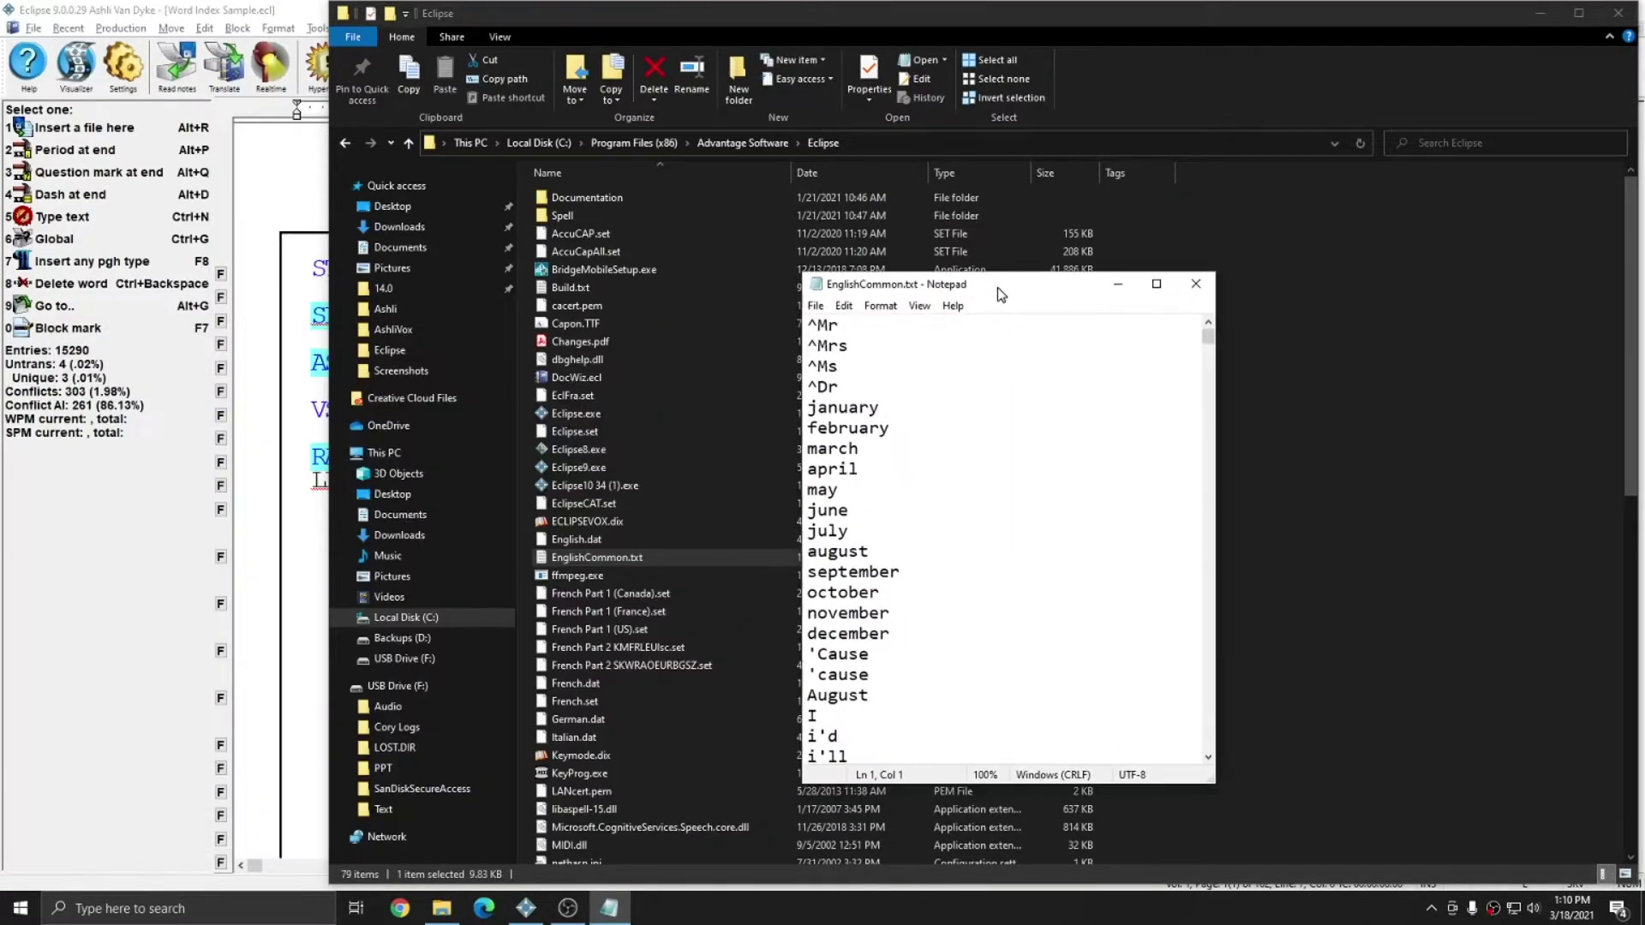
{"action": "double_click", "coordinate": [999, 275]}
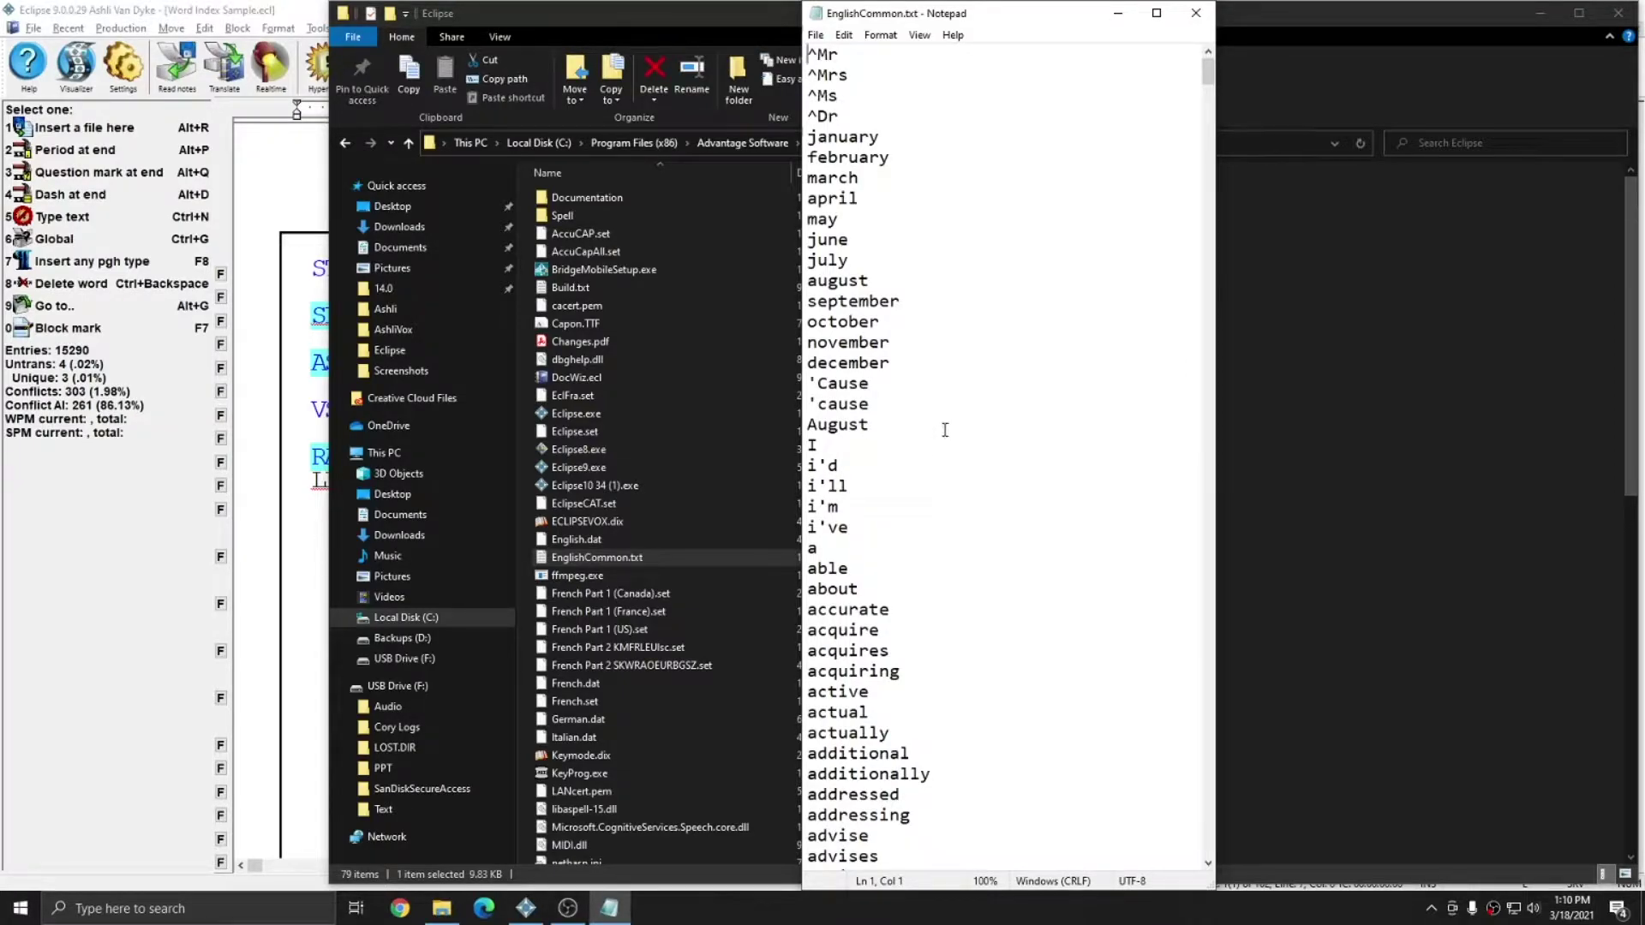
{"action": "scroll", "coordinate": [945, 429], "scroll_direction": "down", "scroll_amount": 20}
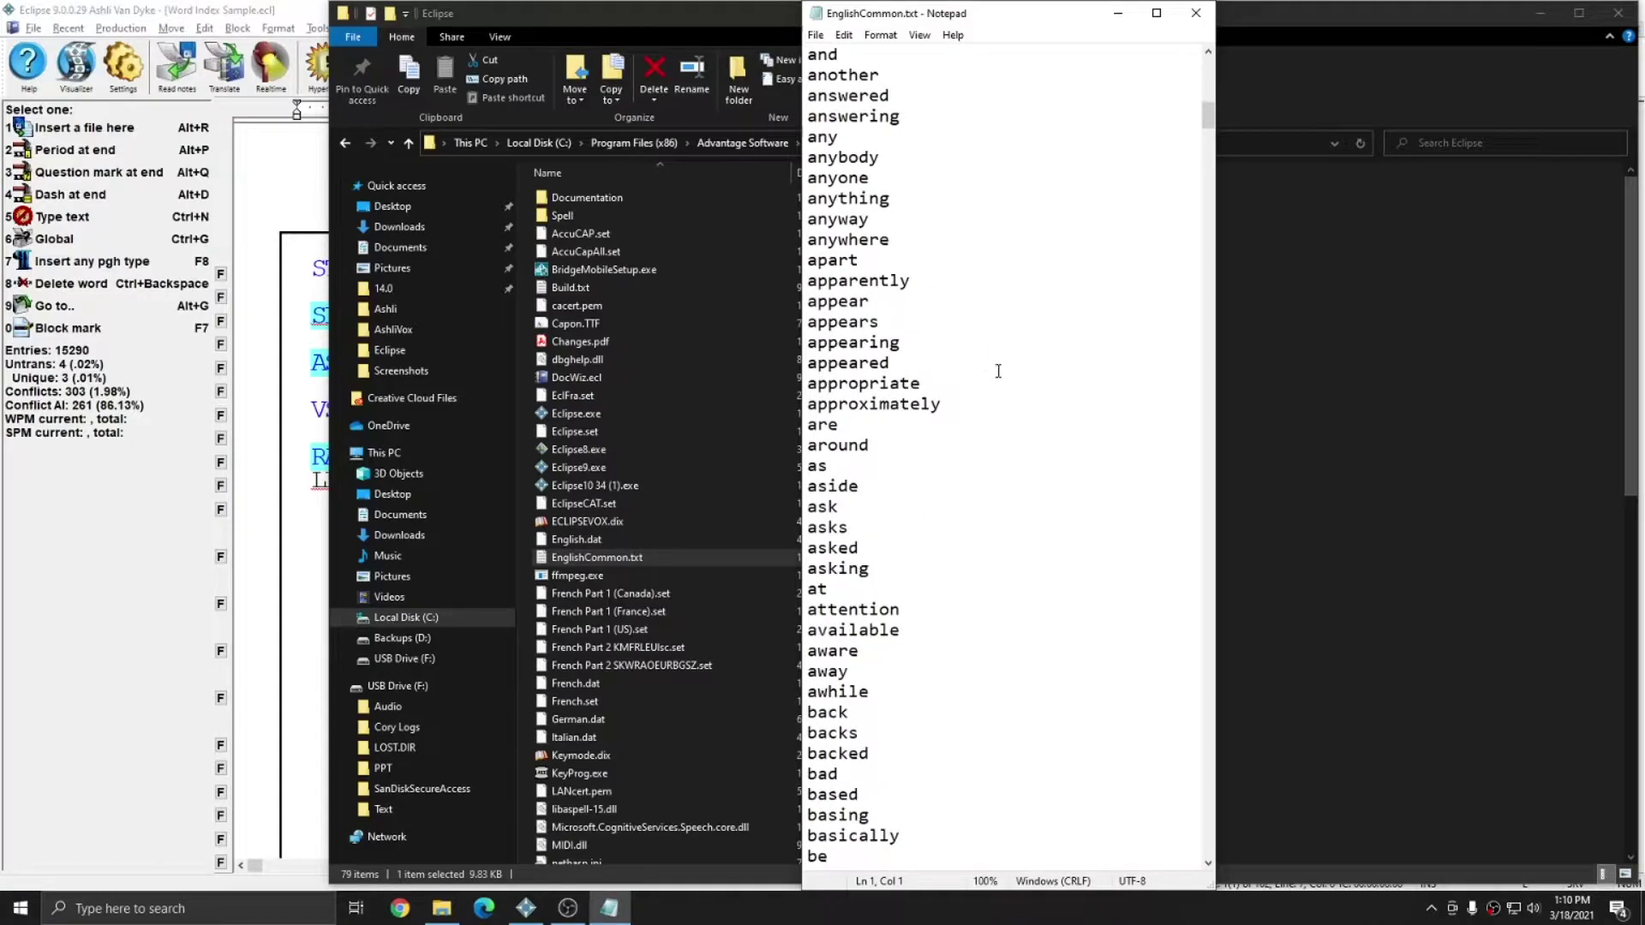
{"action": "scroll", "coordinate": [998, 370], "scroll_direction": "down", "scroll_amount": 17}
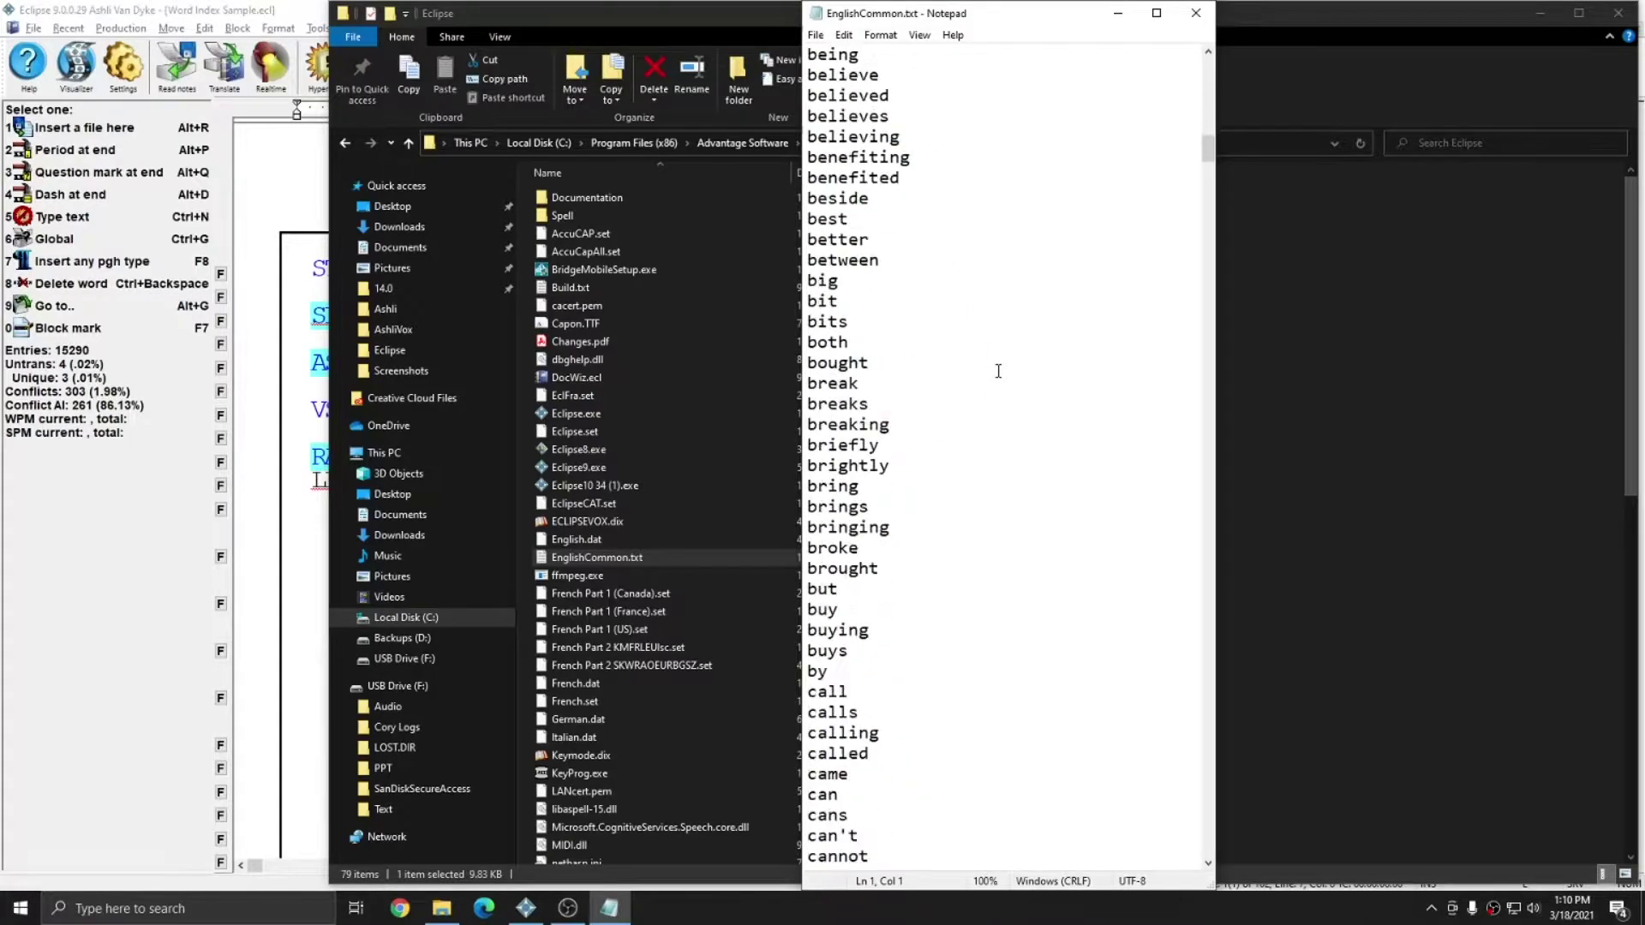
{"action": "scroll", "coordinate": [999, 370], "scroll_direction": "down", "scroll_amount": 5}
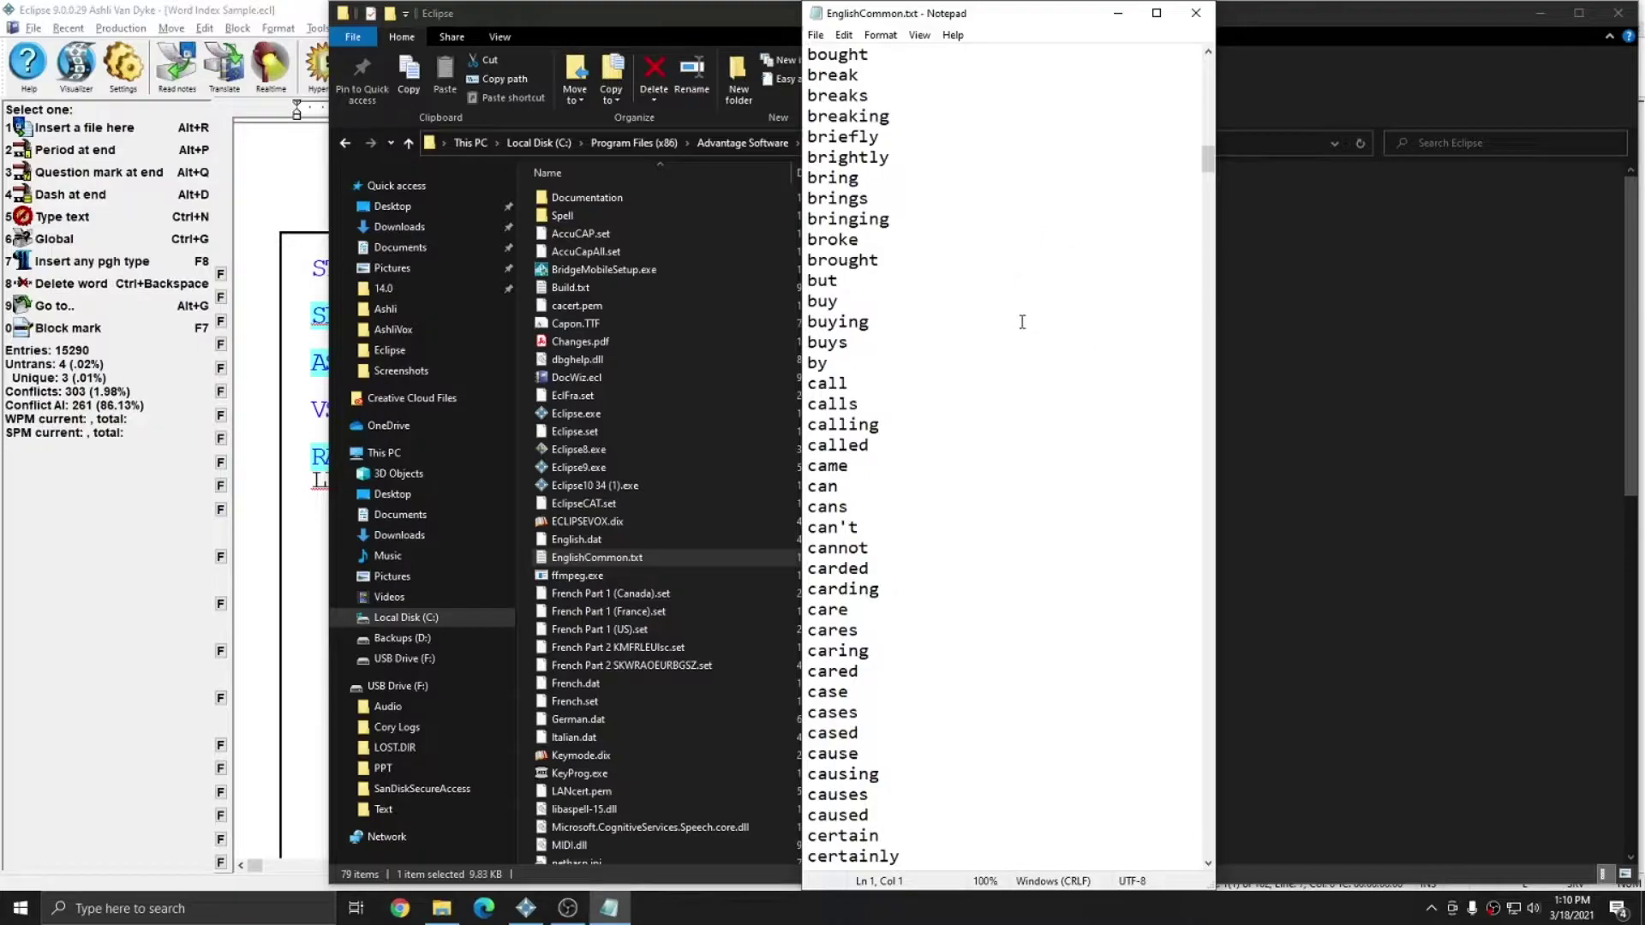
Step: Select all the words in EnglishCommon.txt and copy them
{"action": "key", "text": "ctrl+a"}
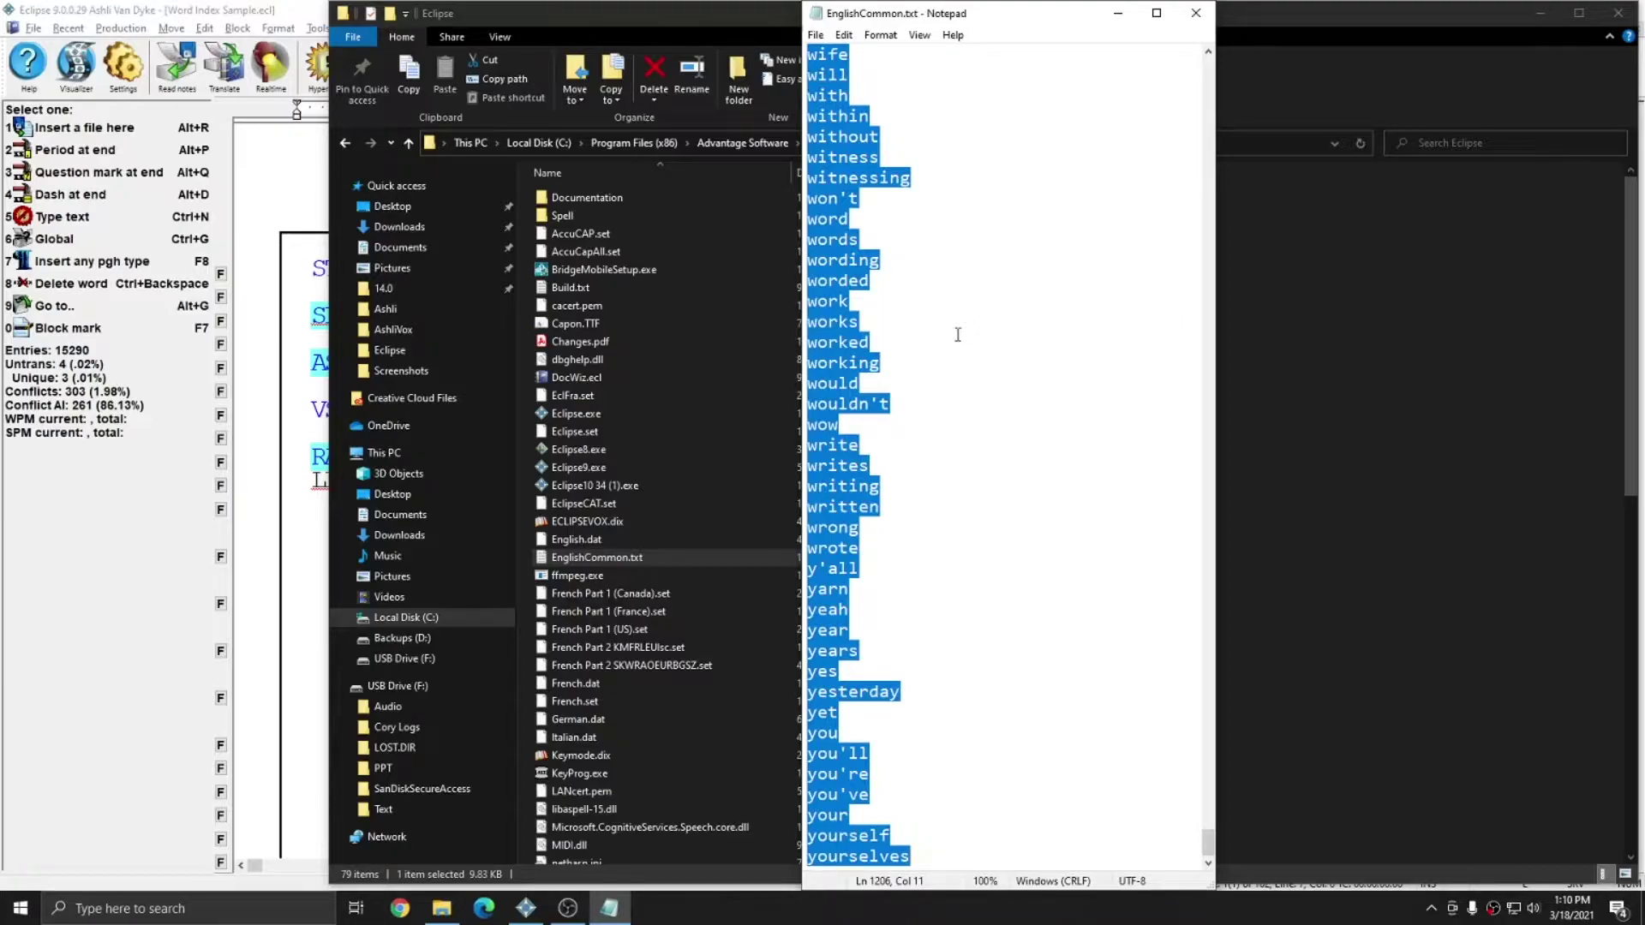
{"action": "right_click", "coordinate": [829, 313]}
{"action": "left_click", "coordinate": [872, 370]}
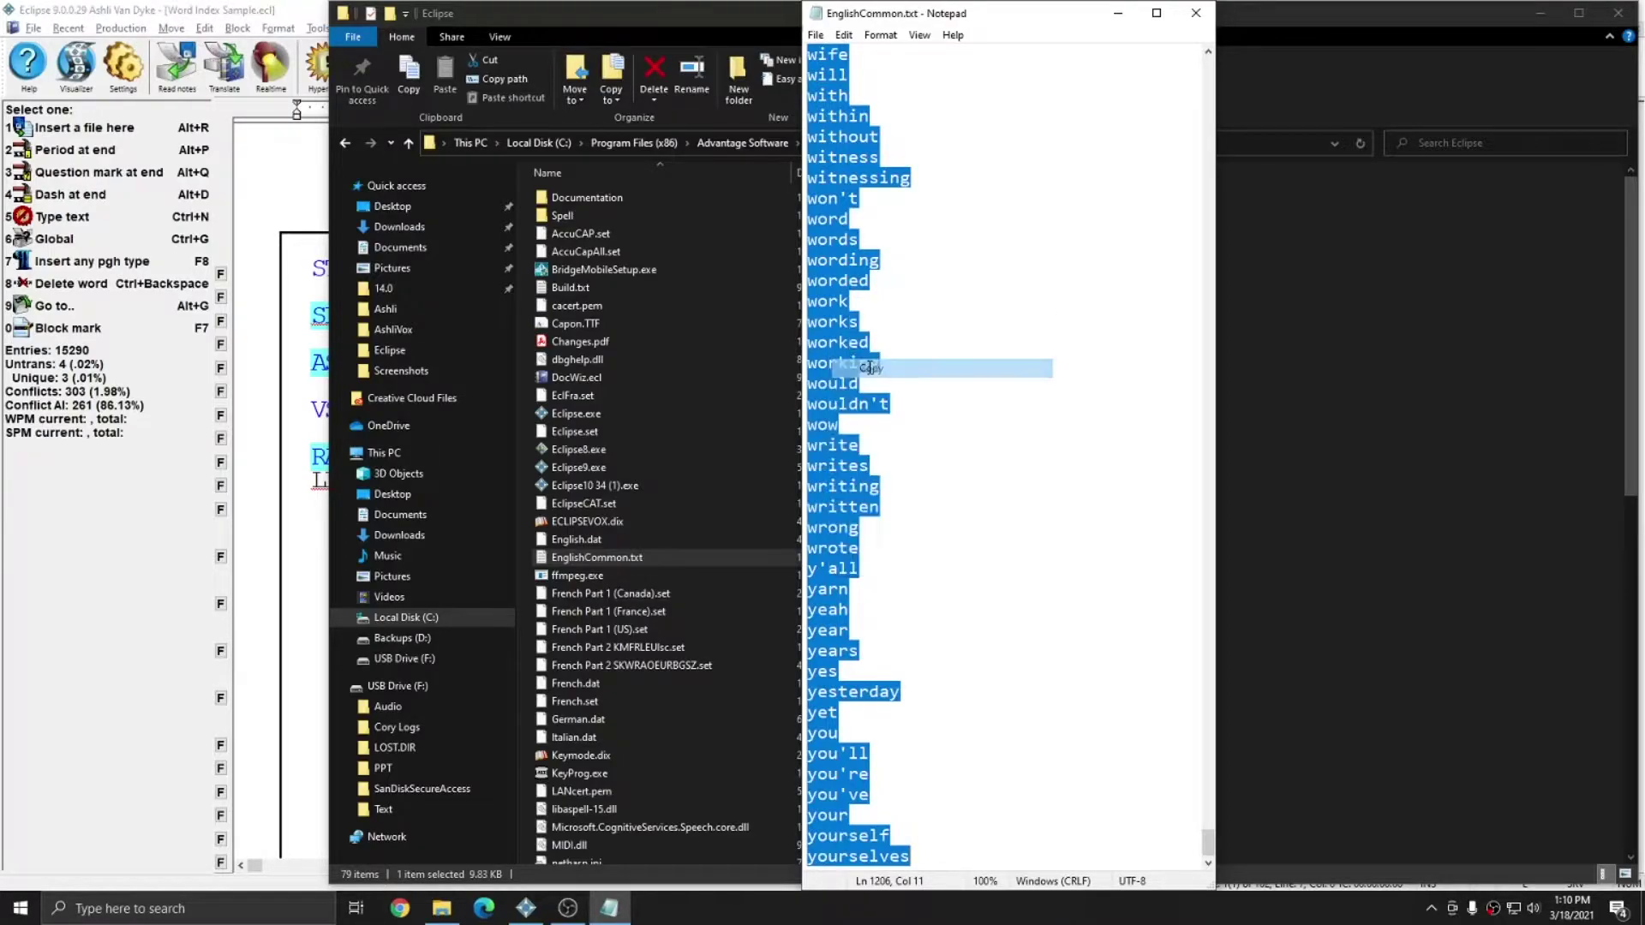
Step: Paste the copied EnglishCommon words into the Common words list and save the user settings
{"action": "left_click", "coordinate": [289, 481]}
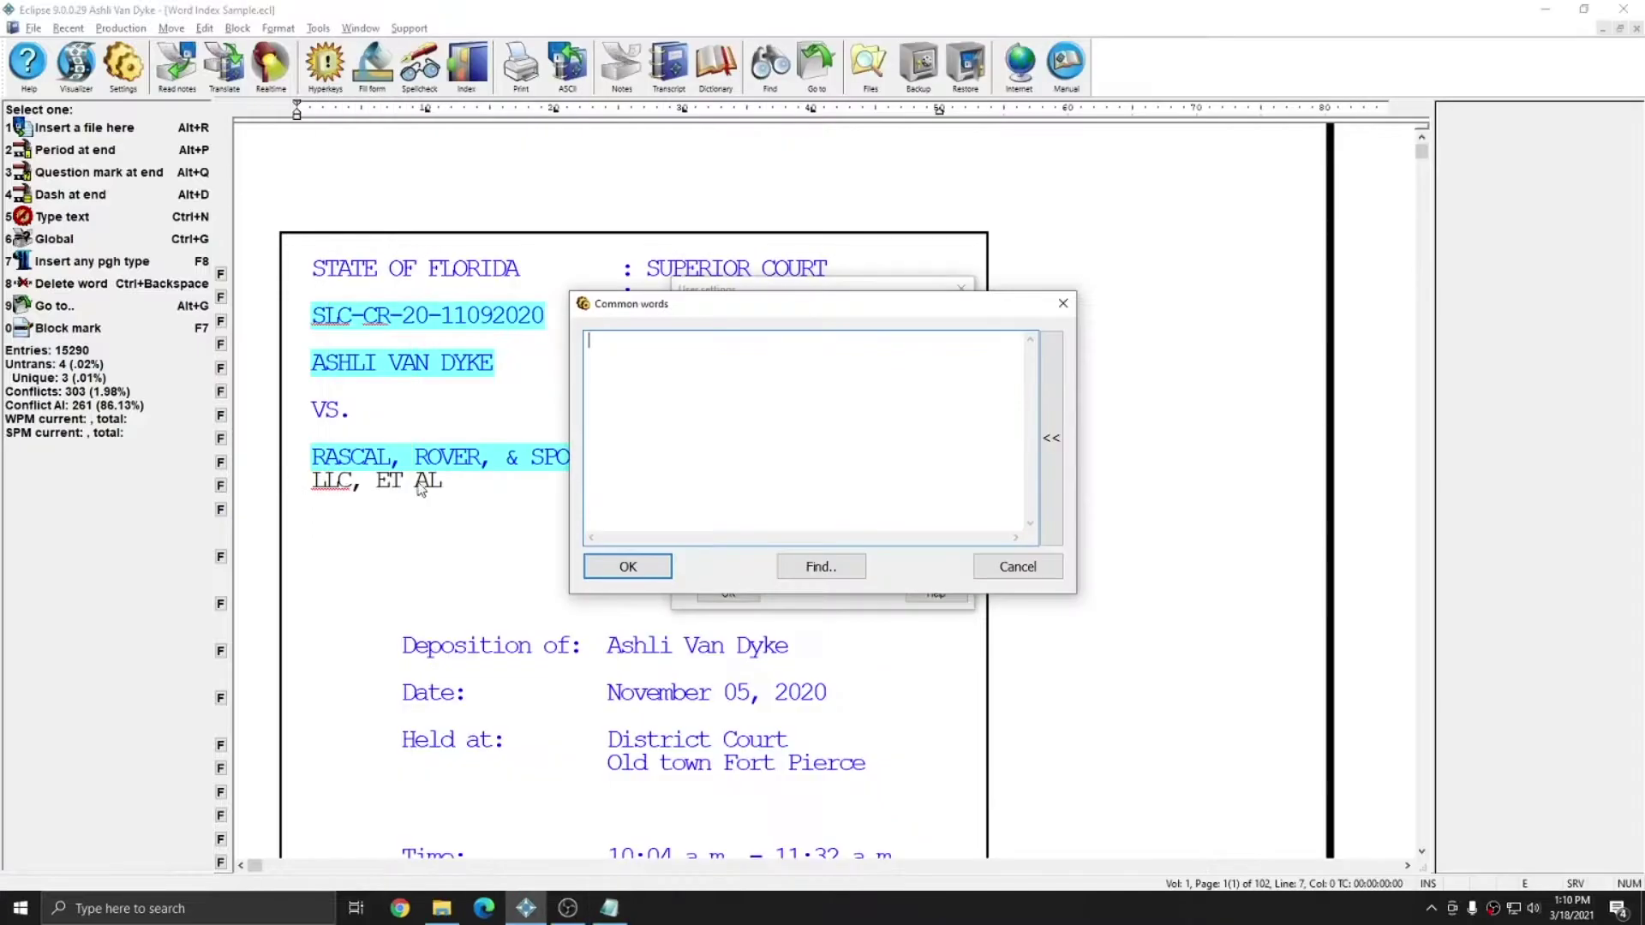
{"action": "right_click", "coordinate": [617, 364]}
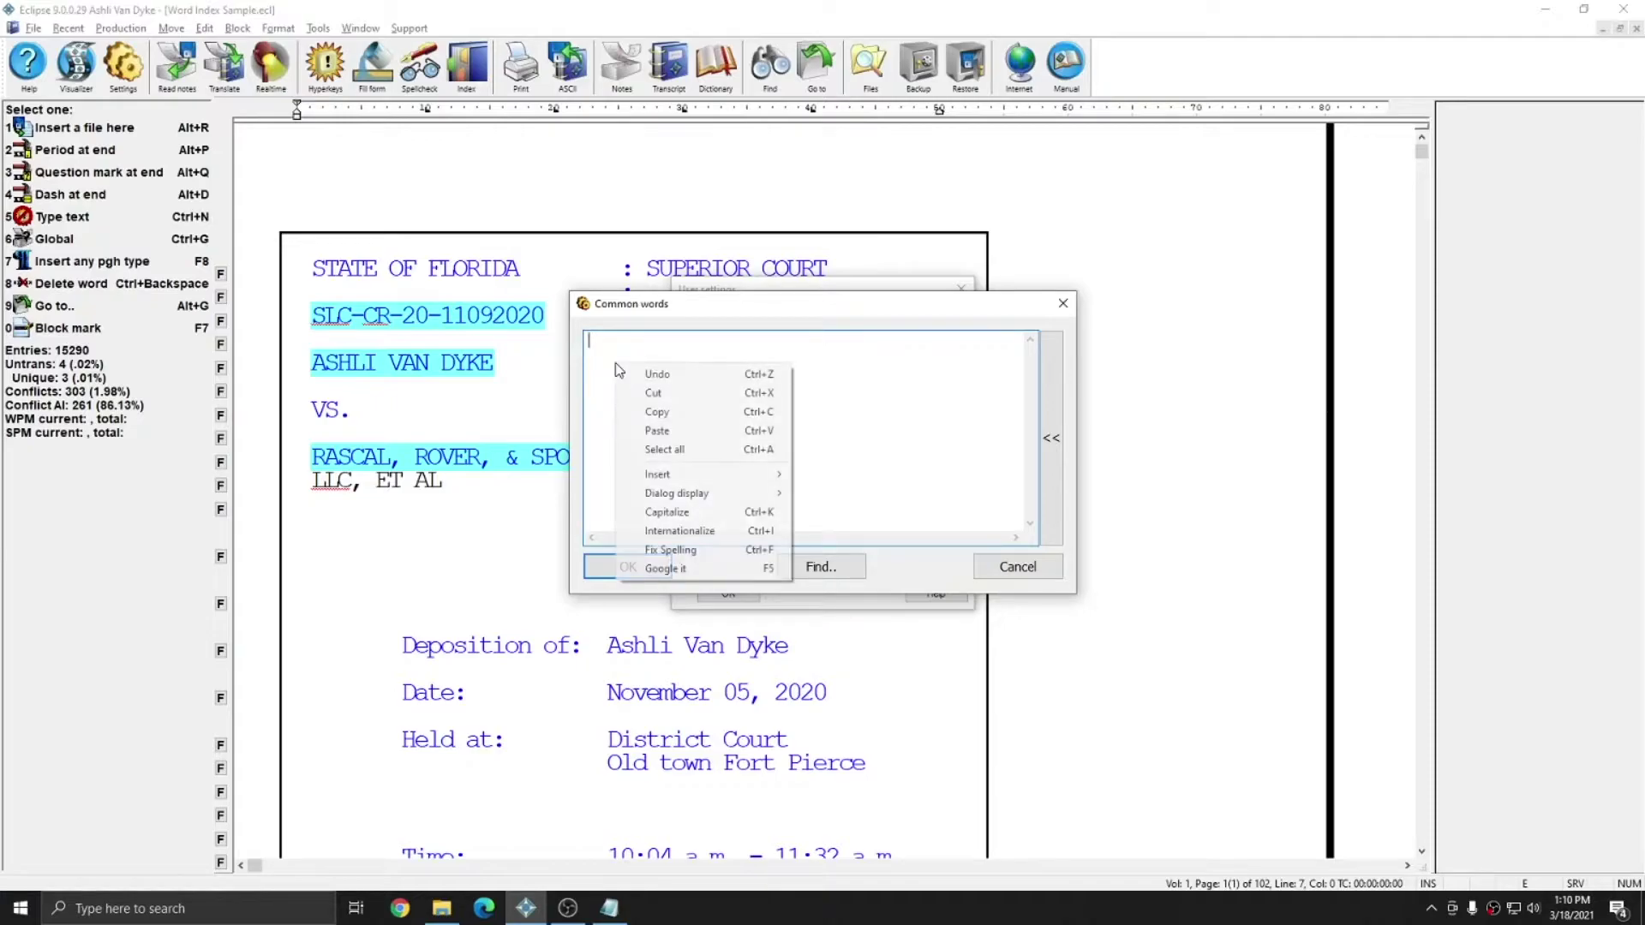
{"action": "left_click", "coordinate": [658, 432]}
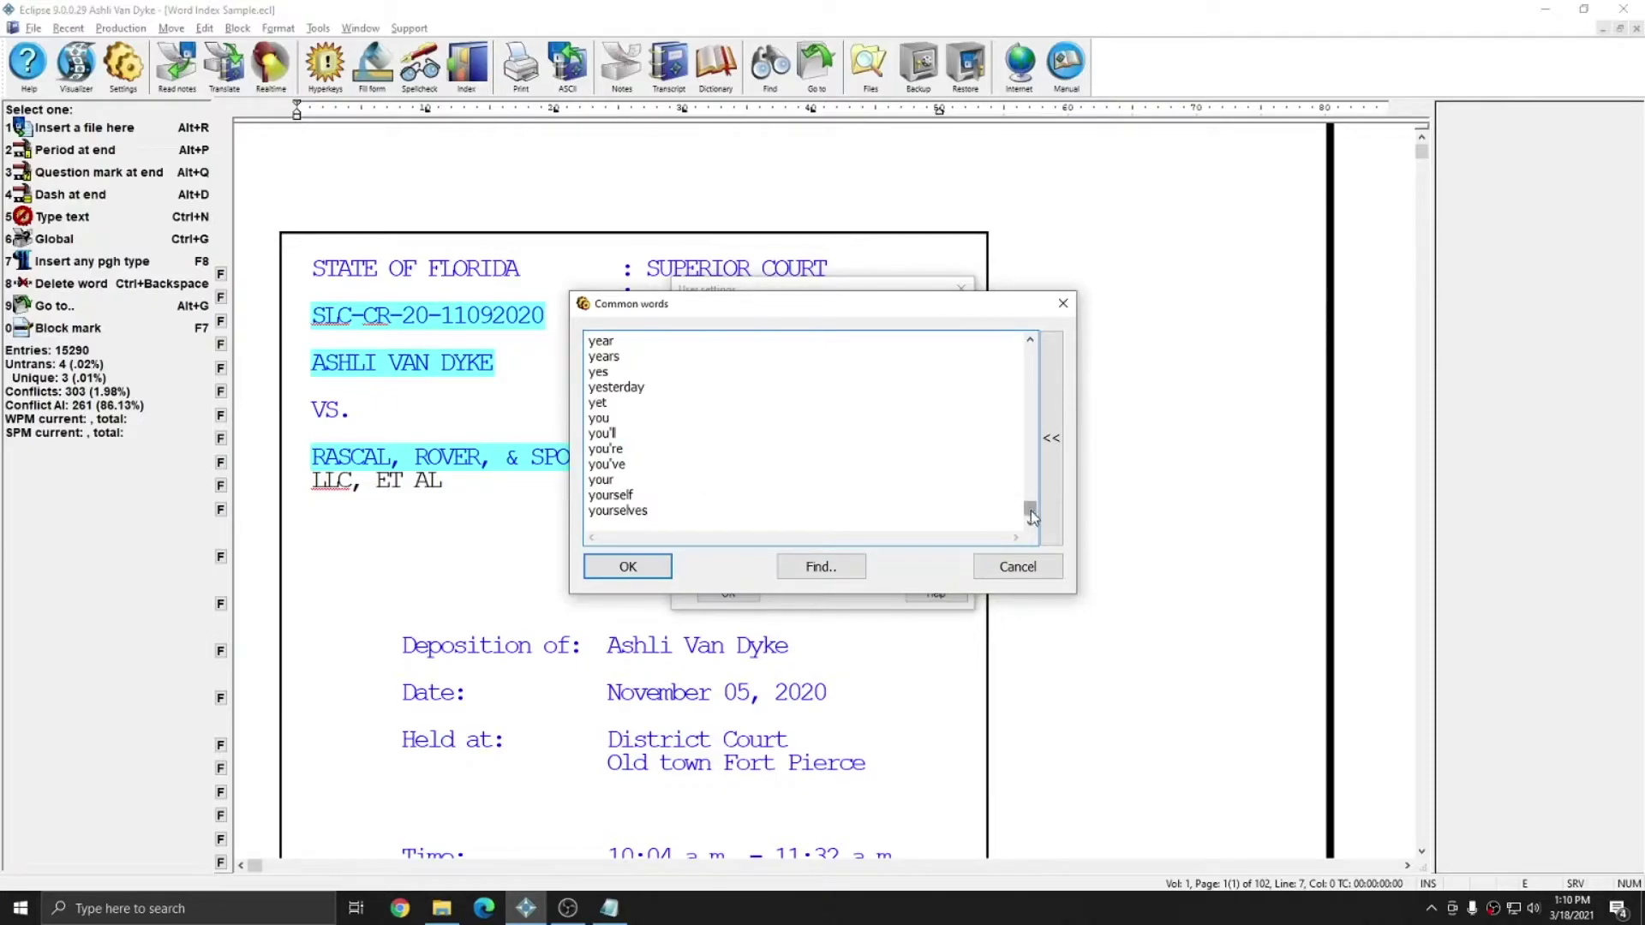
{"action": "left_click_drag", "start_coordinate": [1031, 511], "coordinate": [1034, 356]}
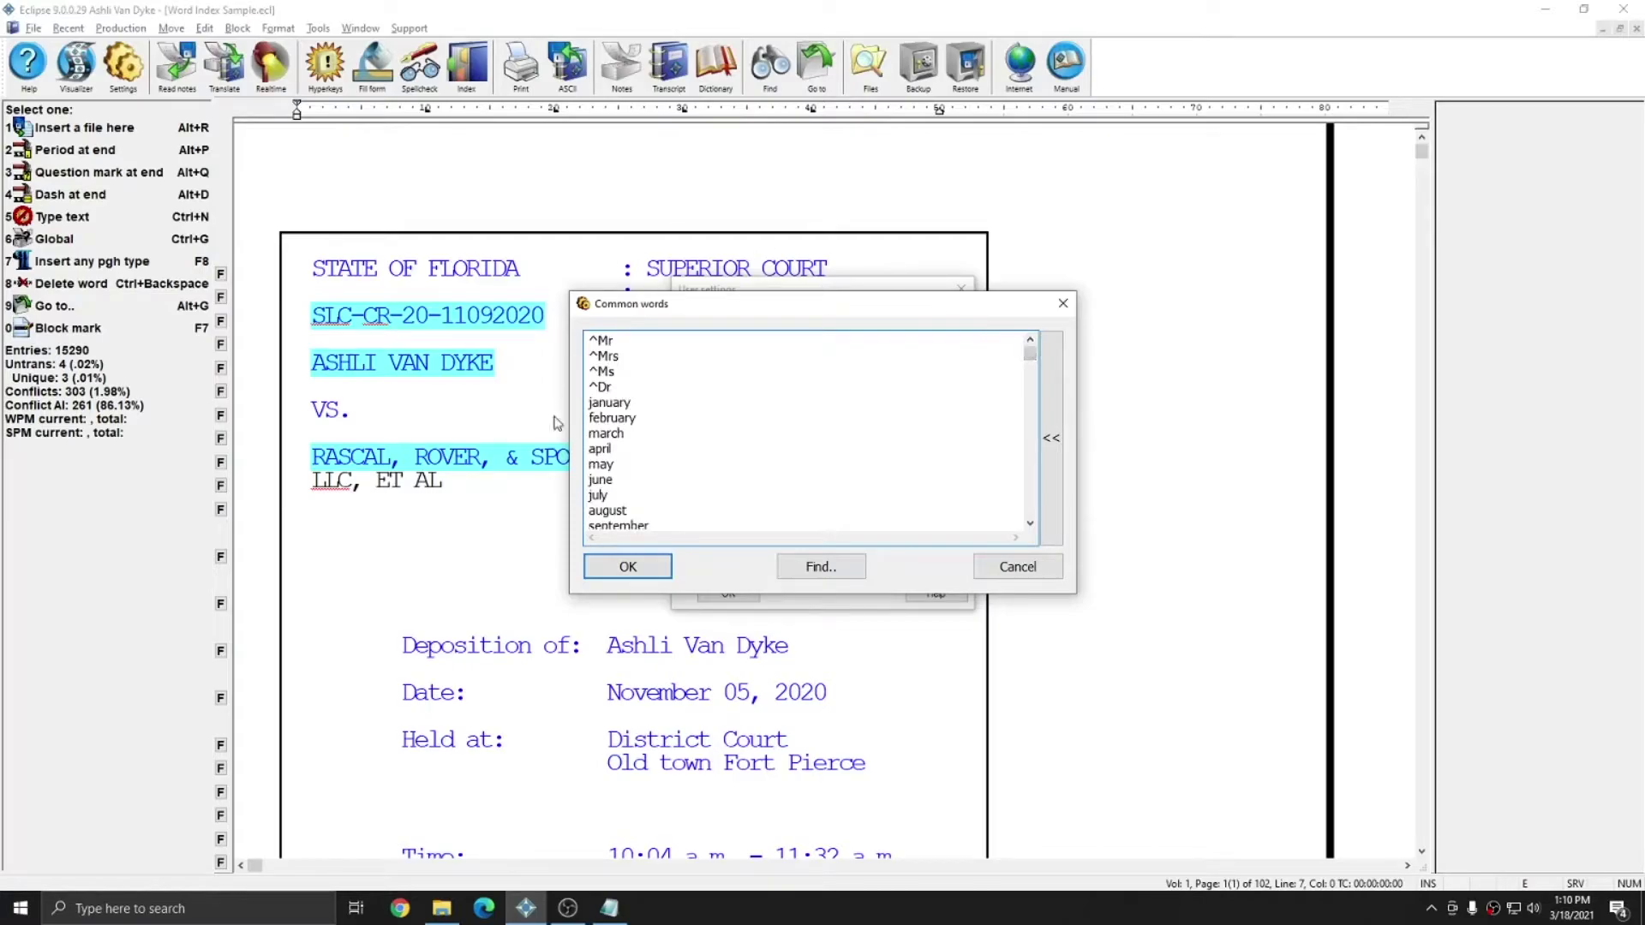
{"action": "left_click", "coordinate": [628, 566]}
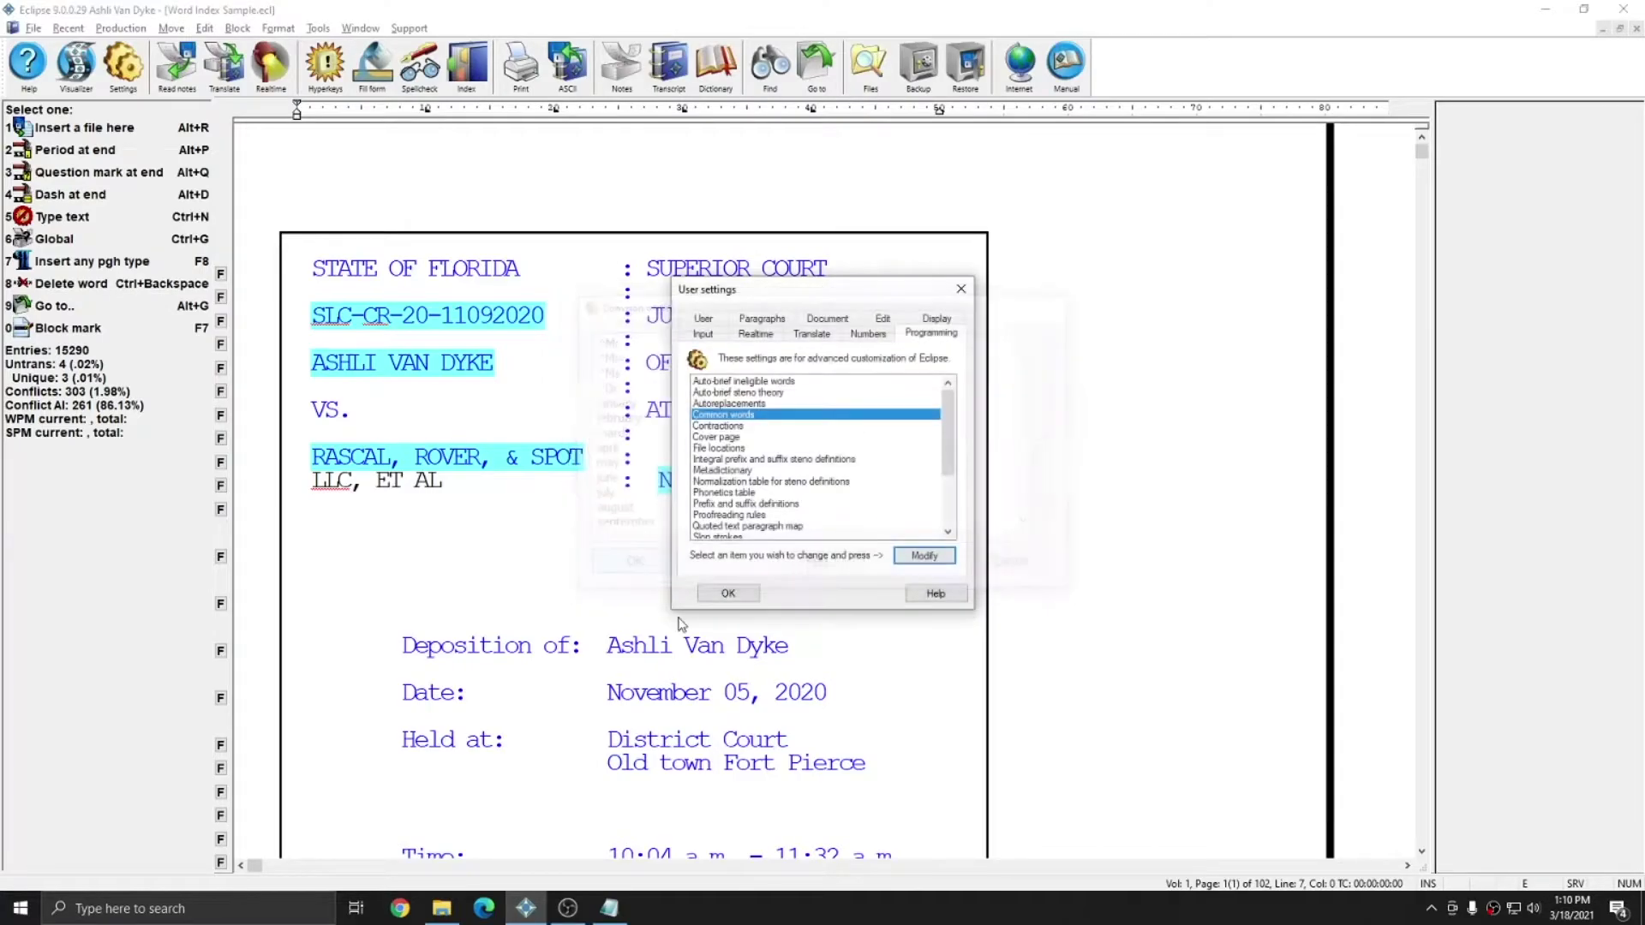
{"action": "left_click", "coordinate": [730, 593]}
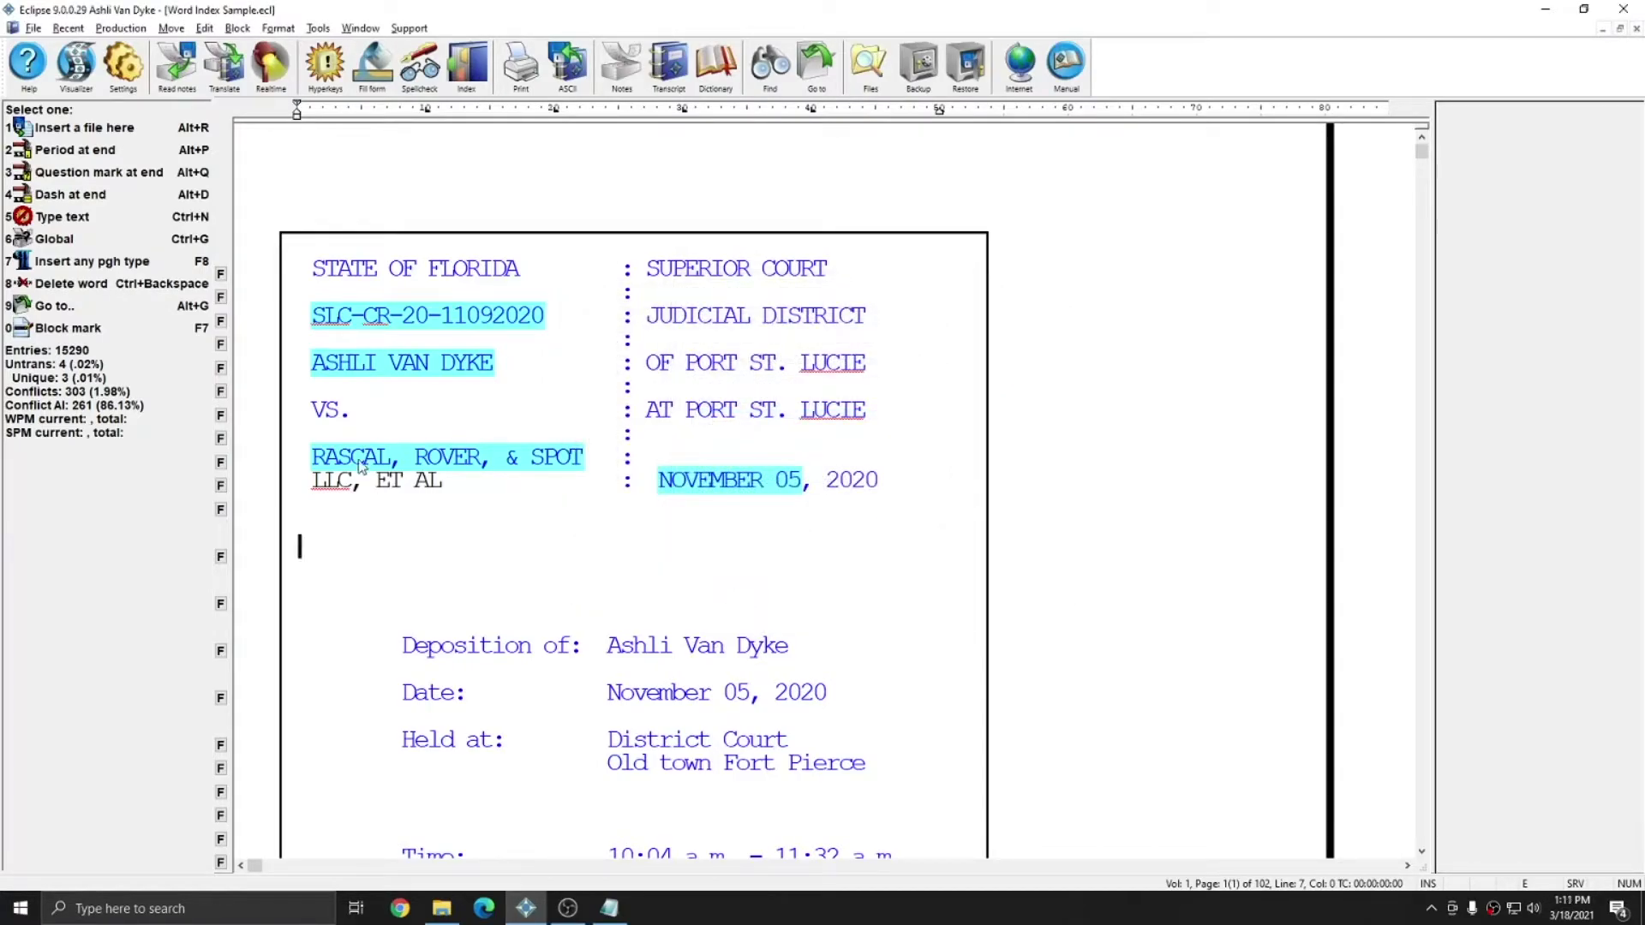
Step: Re-export the transcript to PDF with the print layout set to Index only
{"action": "left_click", "coordinate": [108, 31]}
{"action": "left_click", "coordinate": [148, 410]}
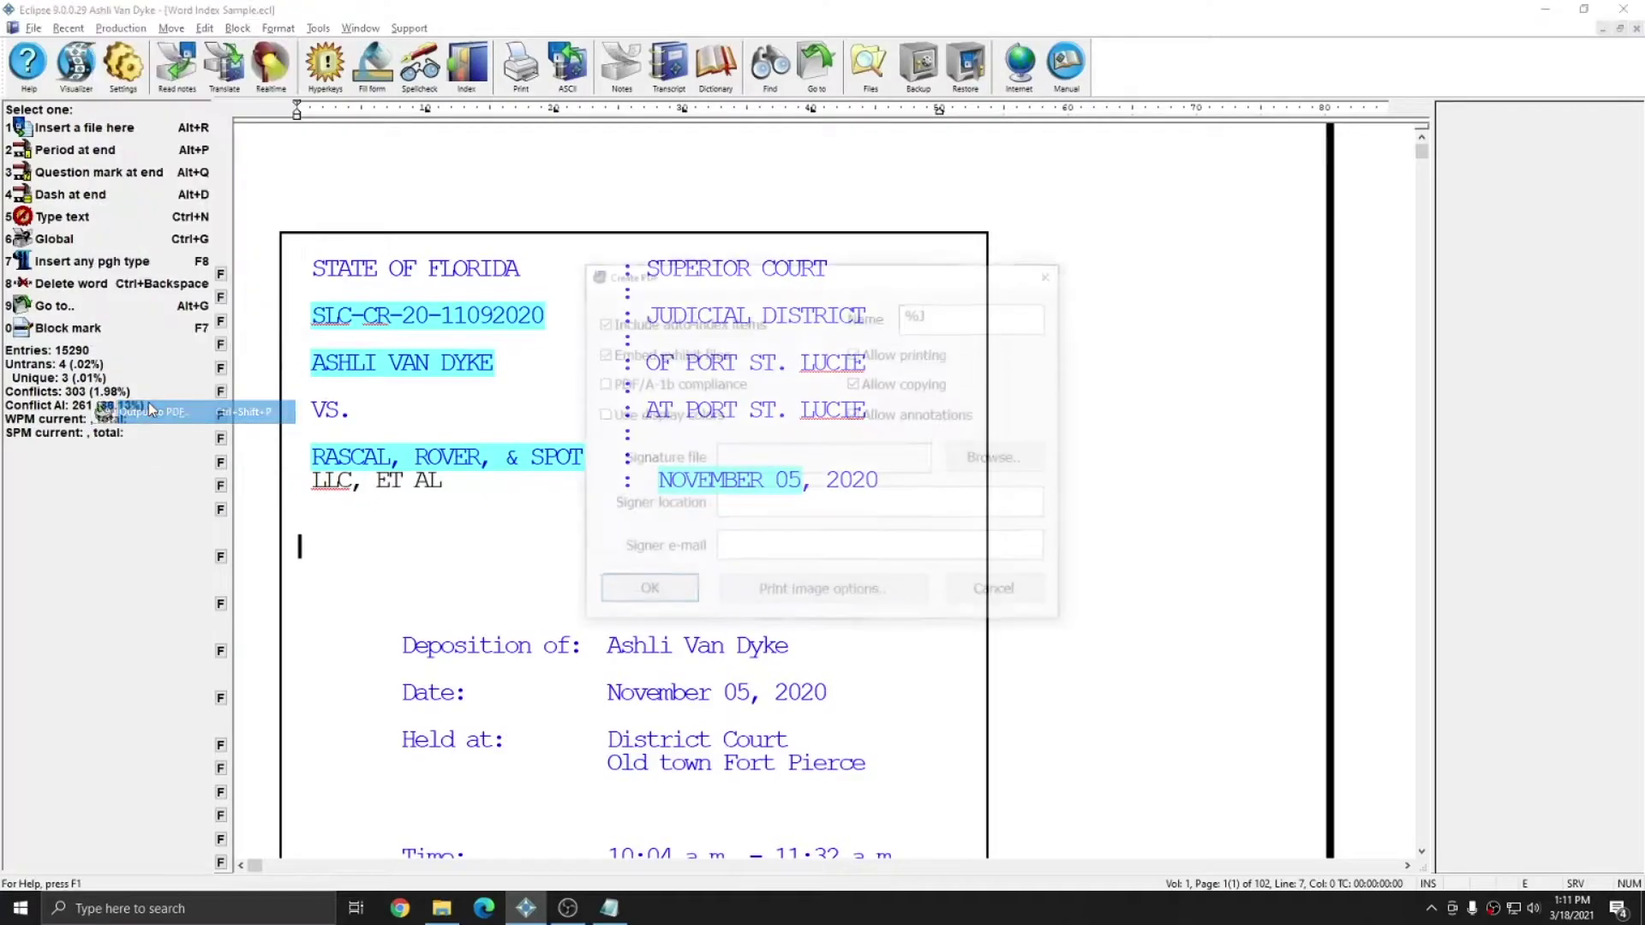
{"action": "left_click", "coordinate": [811, 605]}
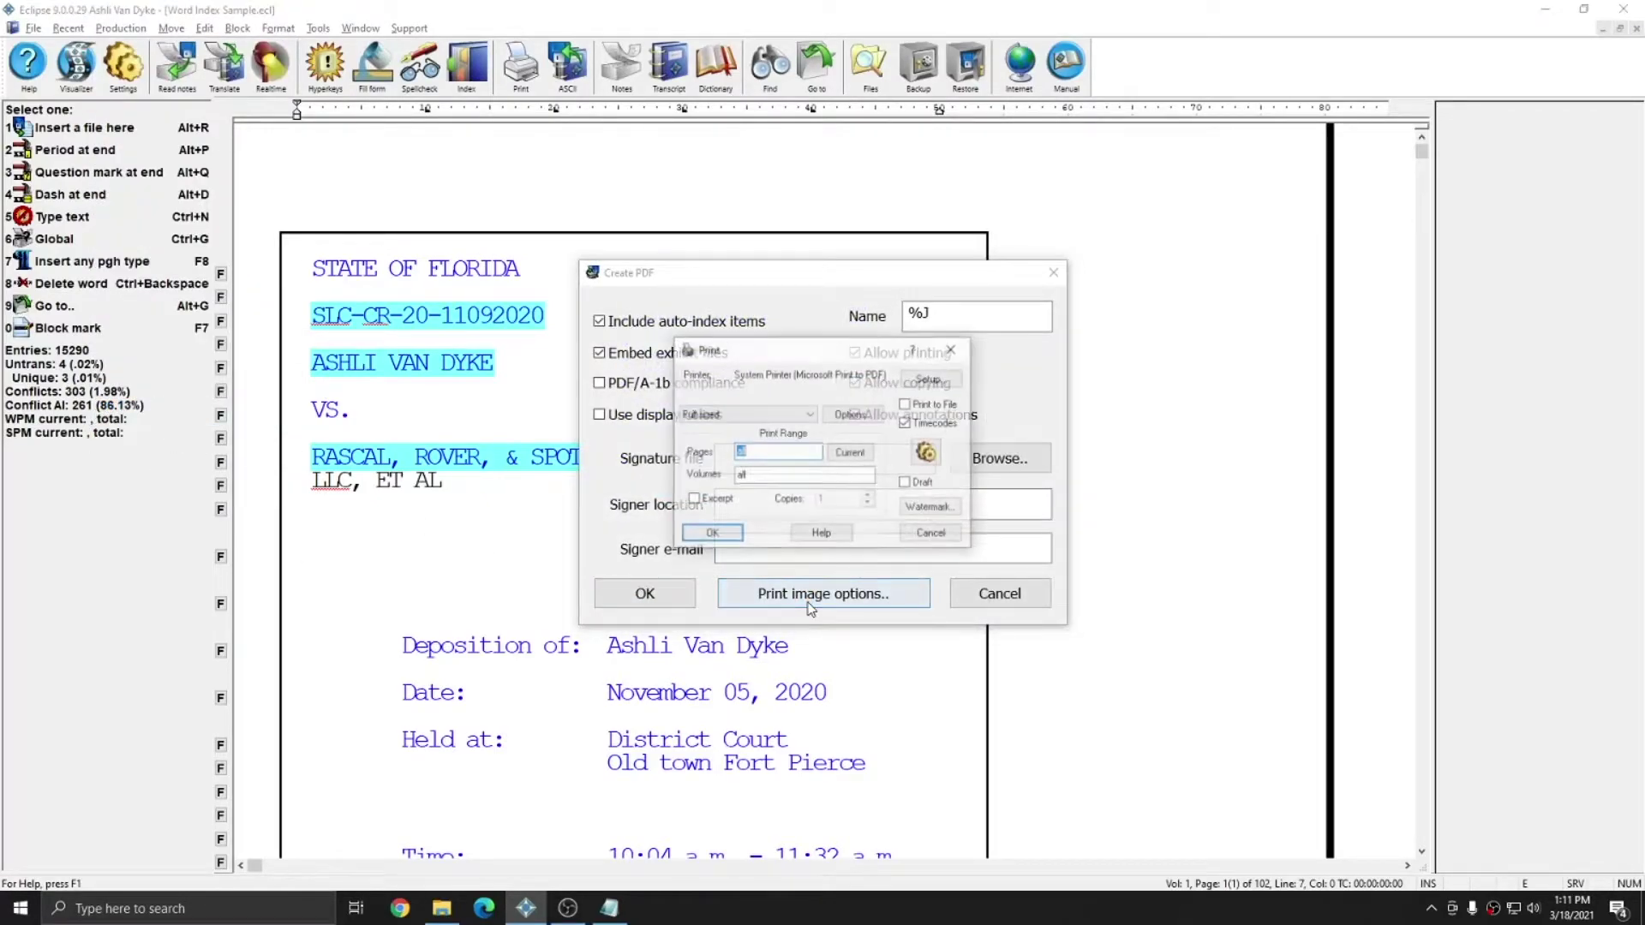
{"action": "left_click", "coordinate": [754, 415]}
{"action": "left_click", "coordinate": [706, 477]}
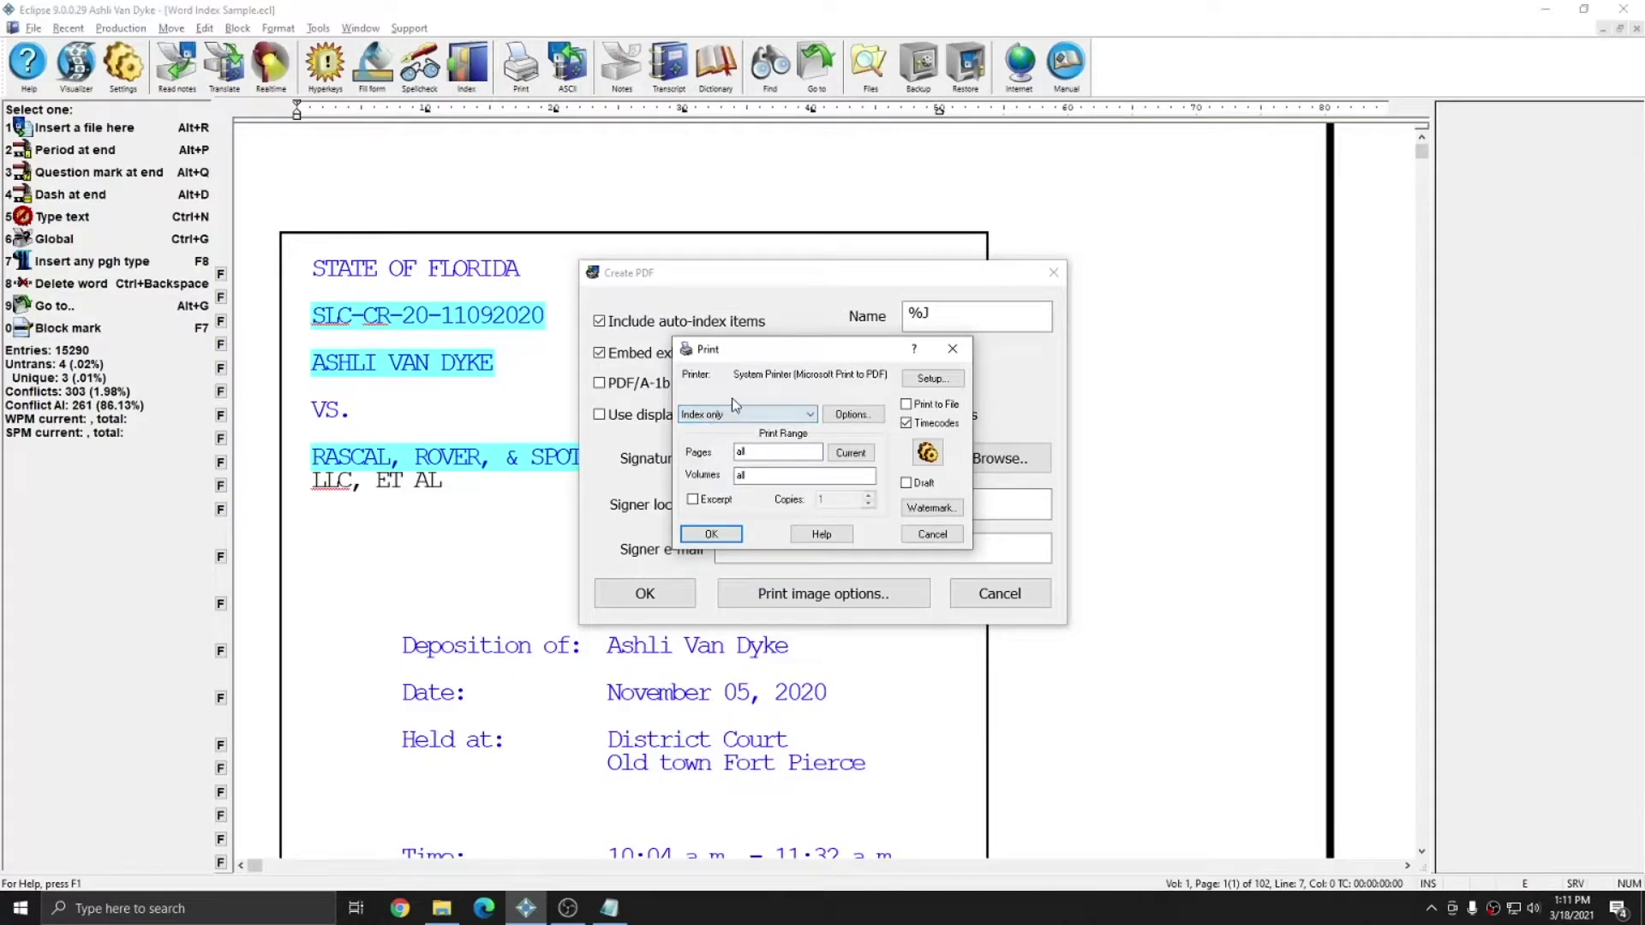
{"action": "left_click", "coordinate": [711, 534]}
{"action": "left_click", "coordinate": [644, 593]}
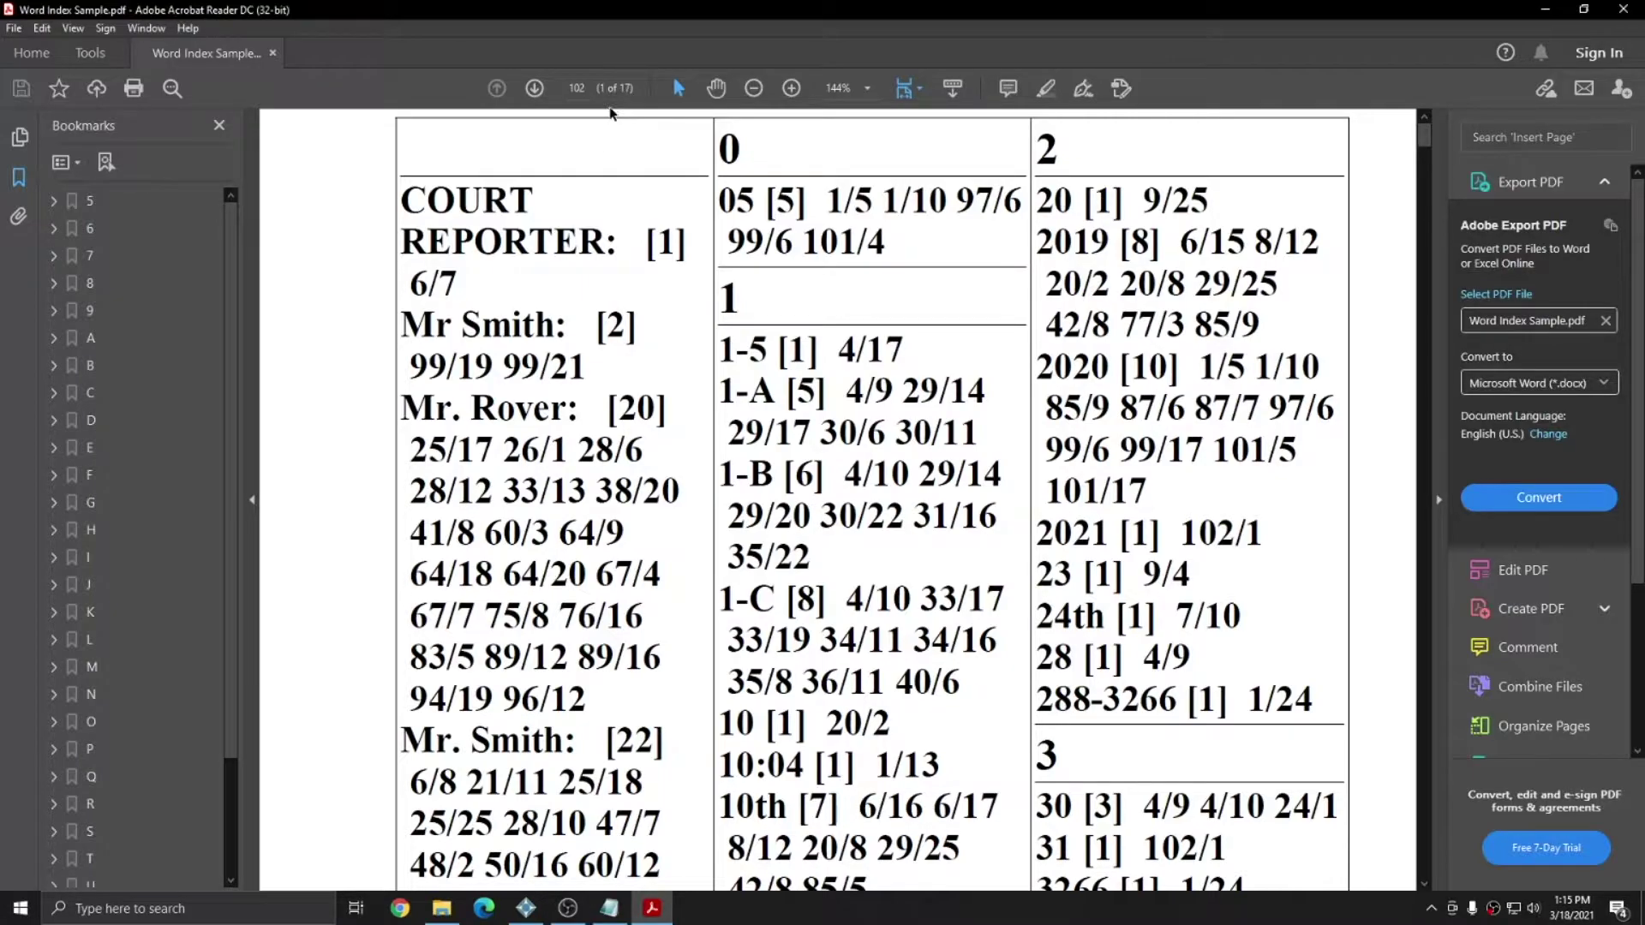
Step: Scroll through the shortened 17-page index PDF, then close Acrobat Reader
{"action": "scroll", "coordinate": [712, 582], "scroll_direction": "down", "scroll_amount": 15}
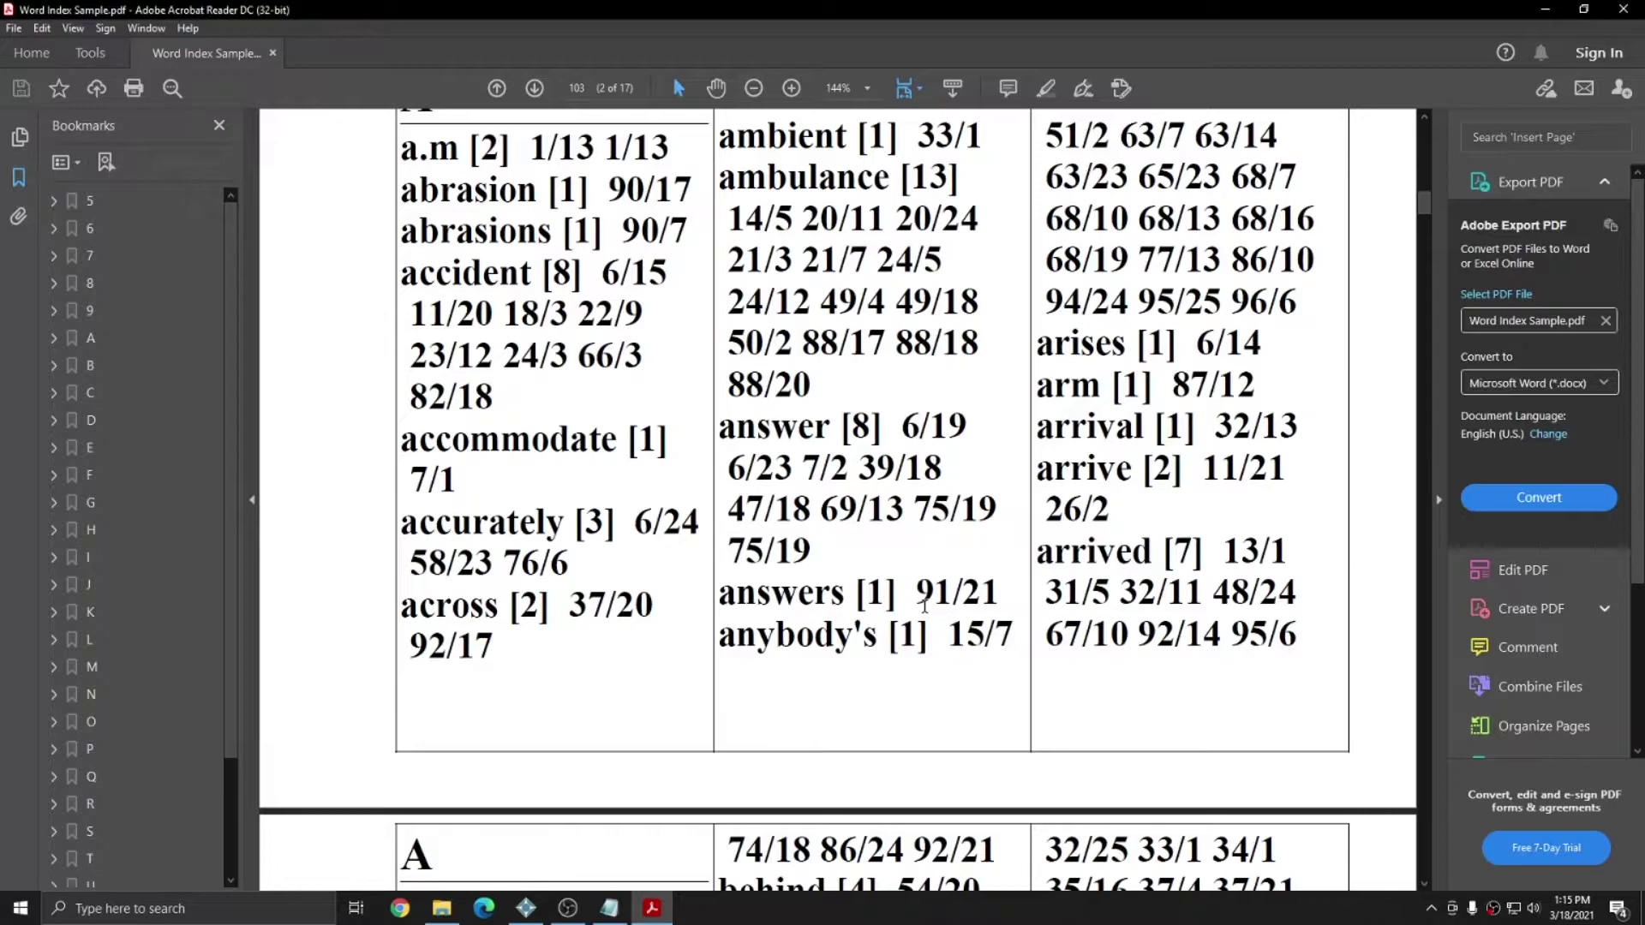
{"action": "scroll", "coordinate": [924, 606], "scroll_direction": "up", "scroll_amount": 3}
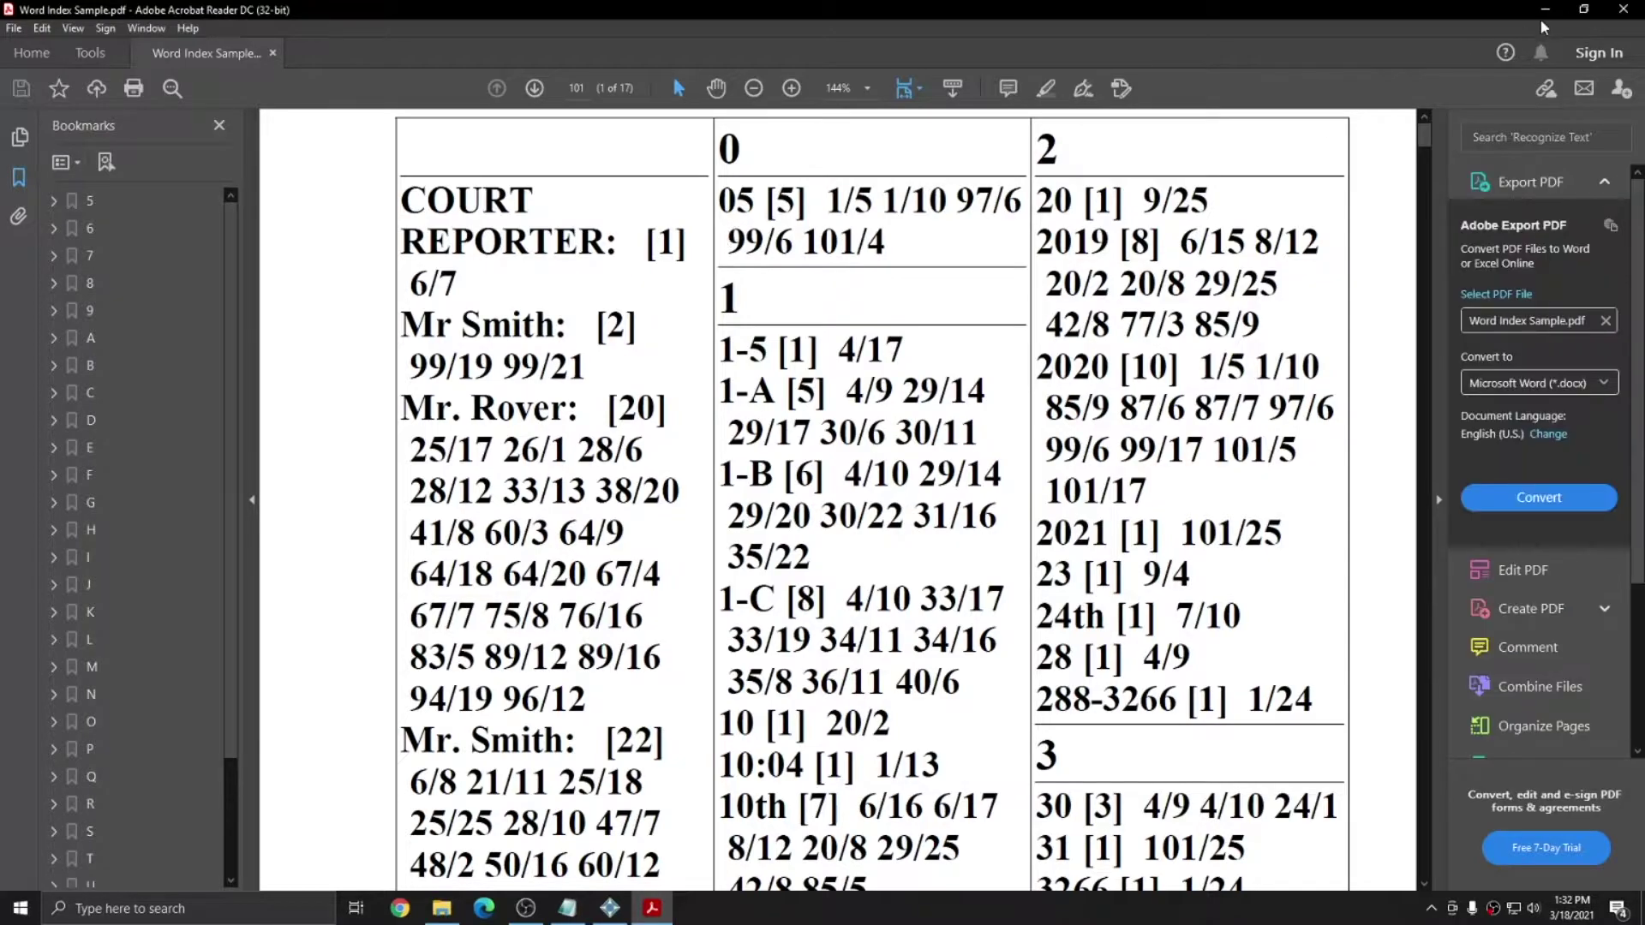
{"action": "left_click", "coordinate": [1624, 9]}
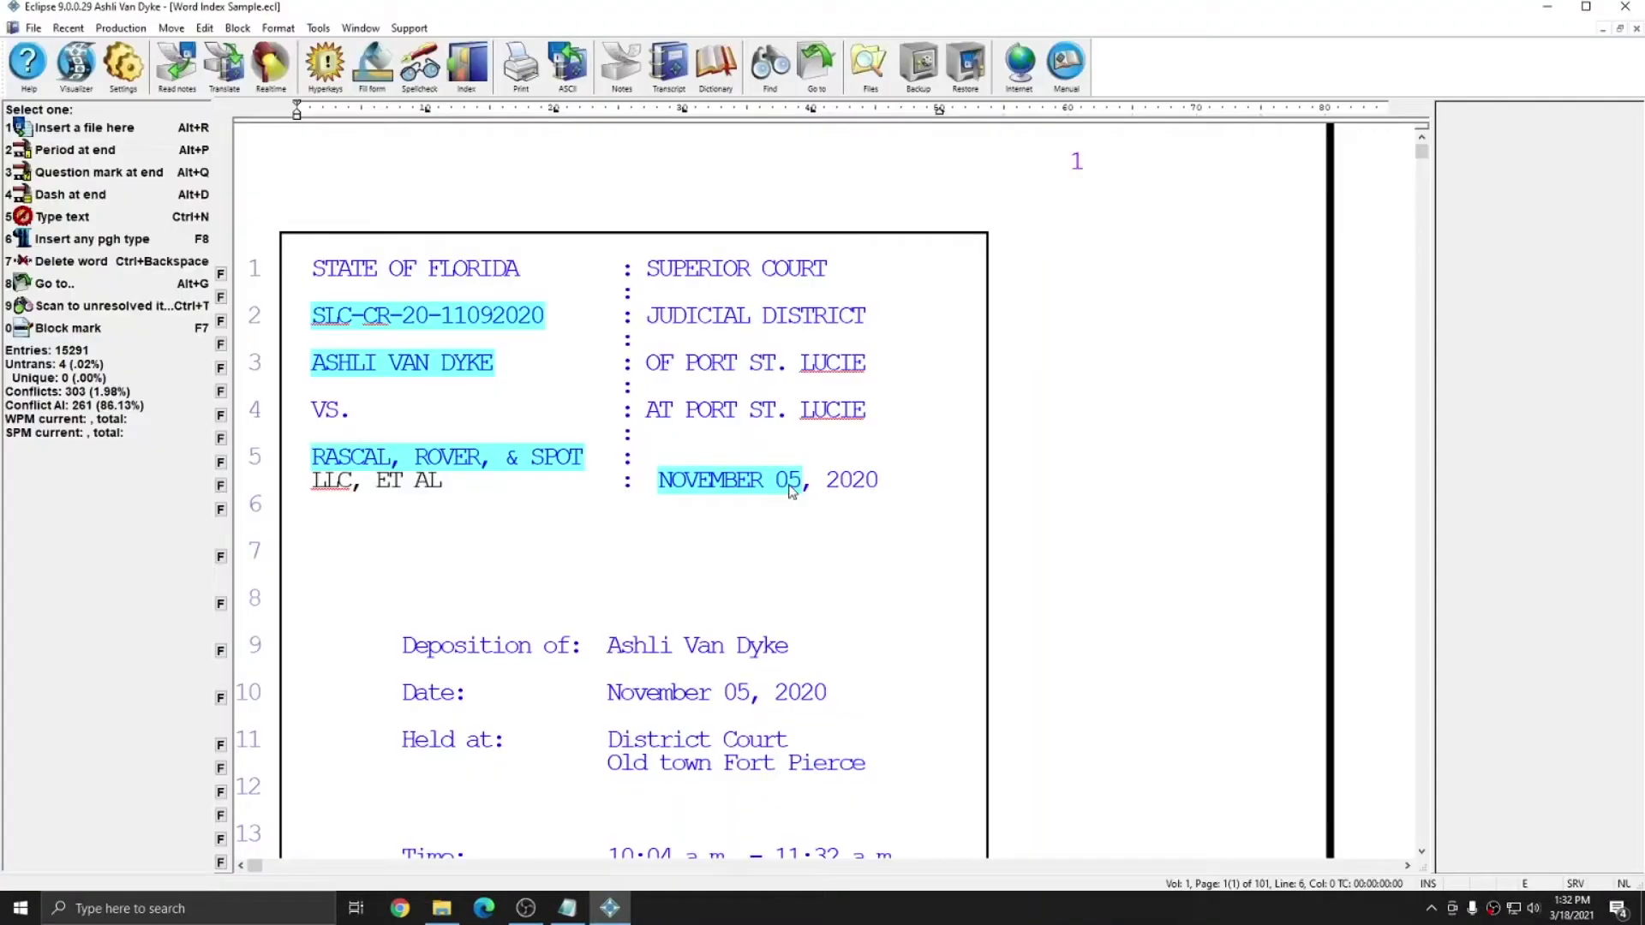
Step: Export the full transcript to PDF using full-sized pages with the index and the multi-page printout options
{"action": "left_click", "coordinate": [129, 33]}
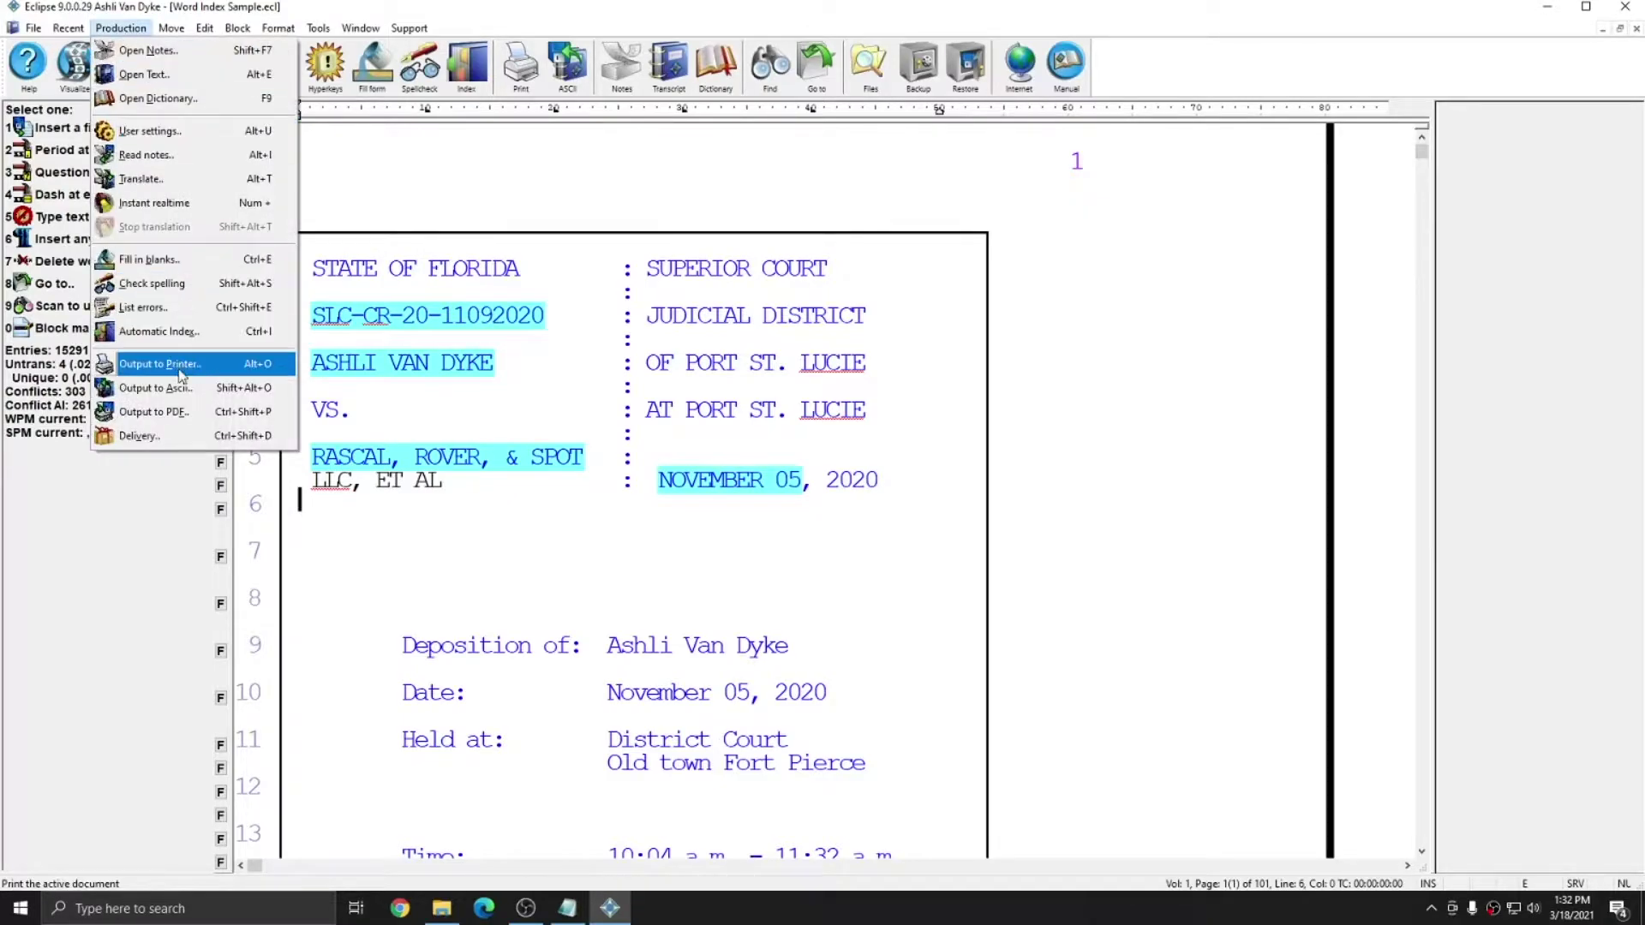
{"action": "left_click", "coordinate": [184, 415]}
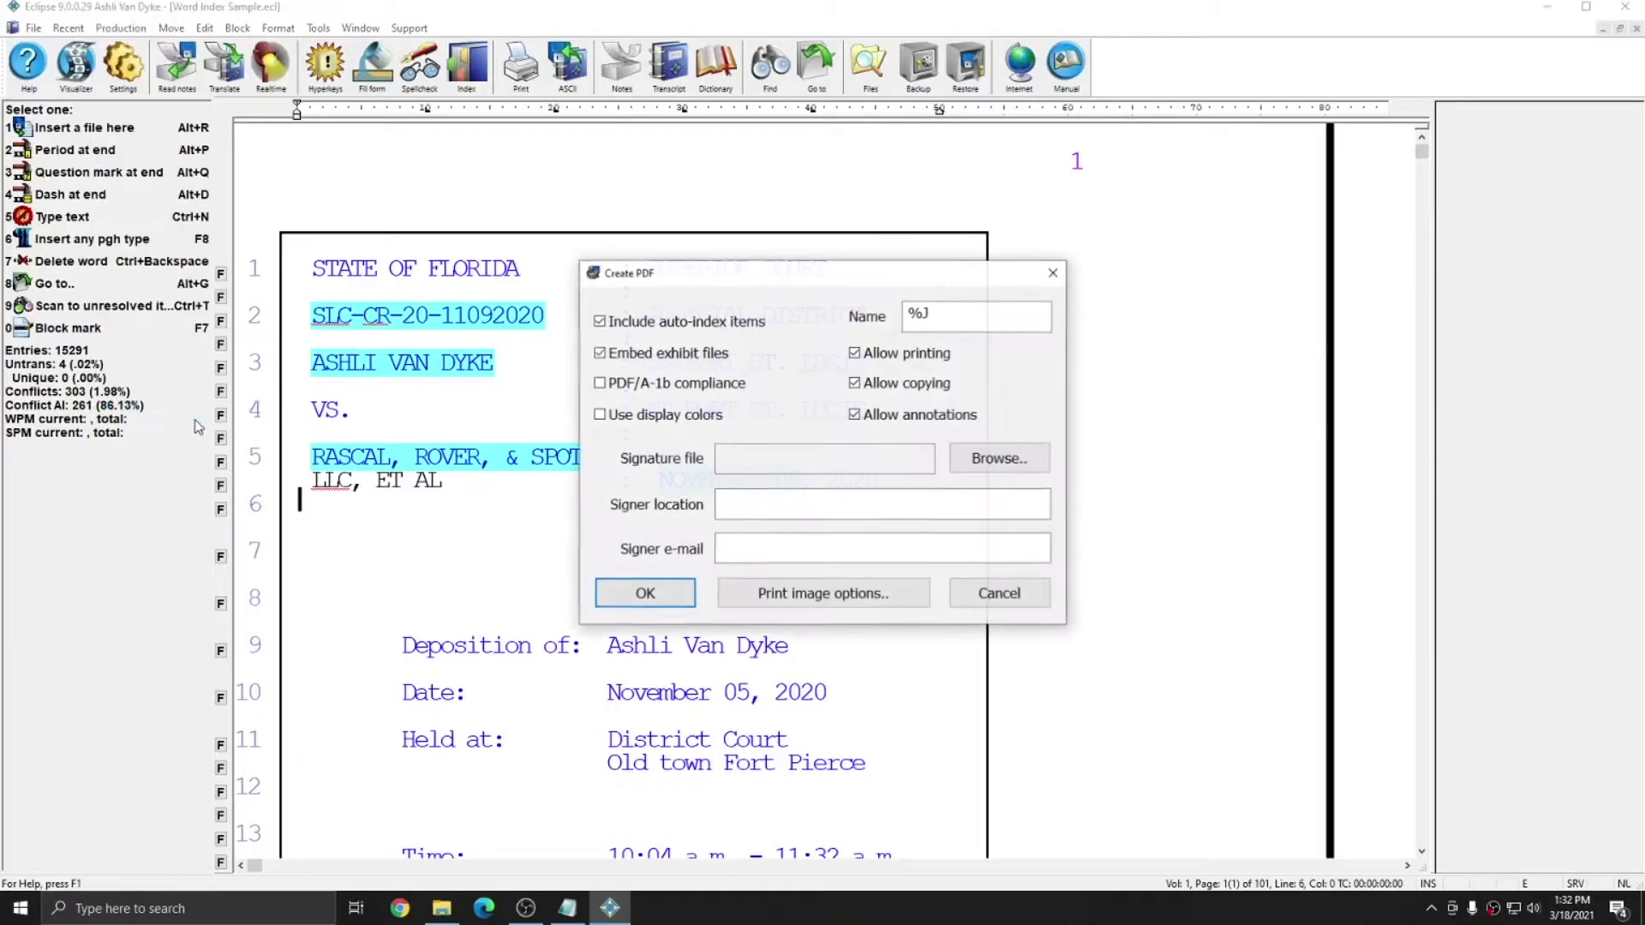
{"action": "left_click", "coordinate": [778, 592]}
{"action": "left_click", "coordinate": [745, 415]}
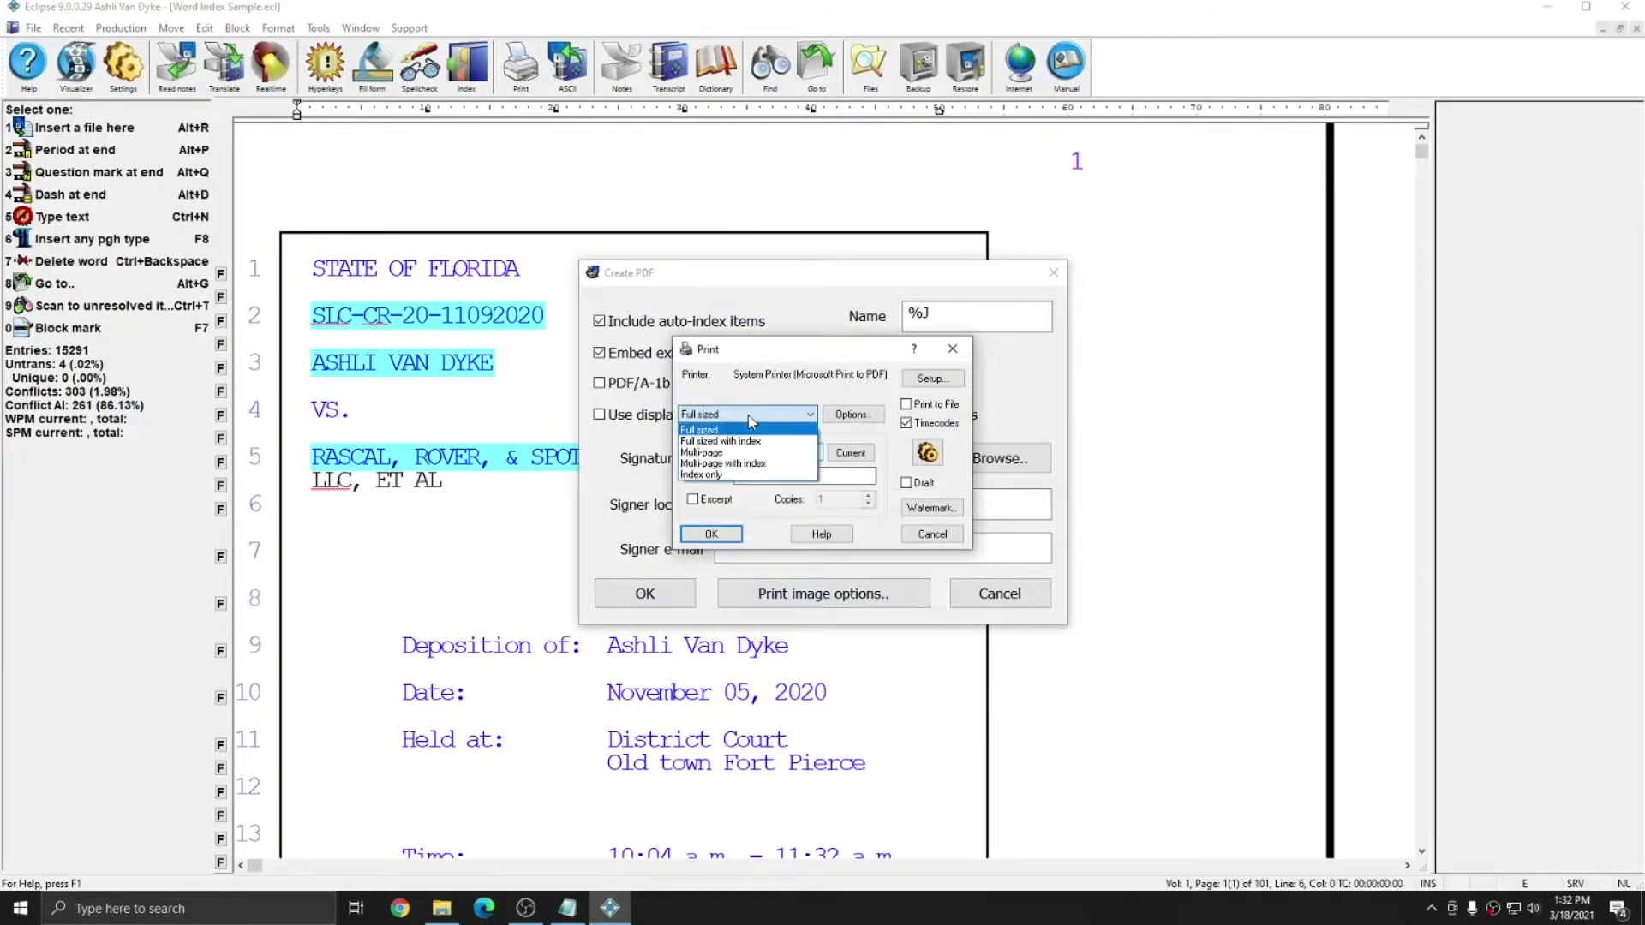
{"action": "left_click", "coordinate": [724, 442]}
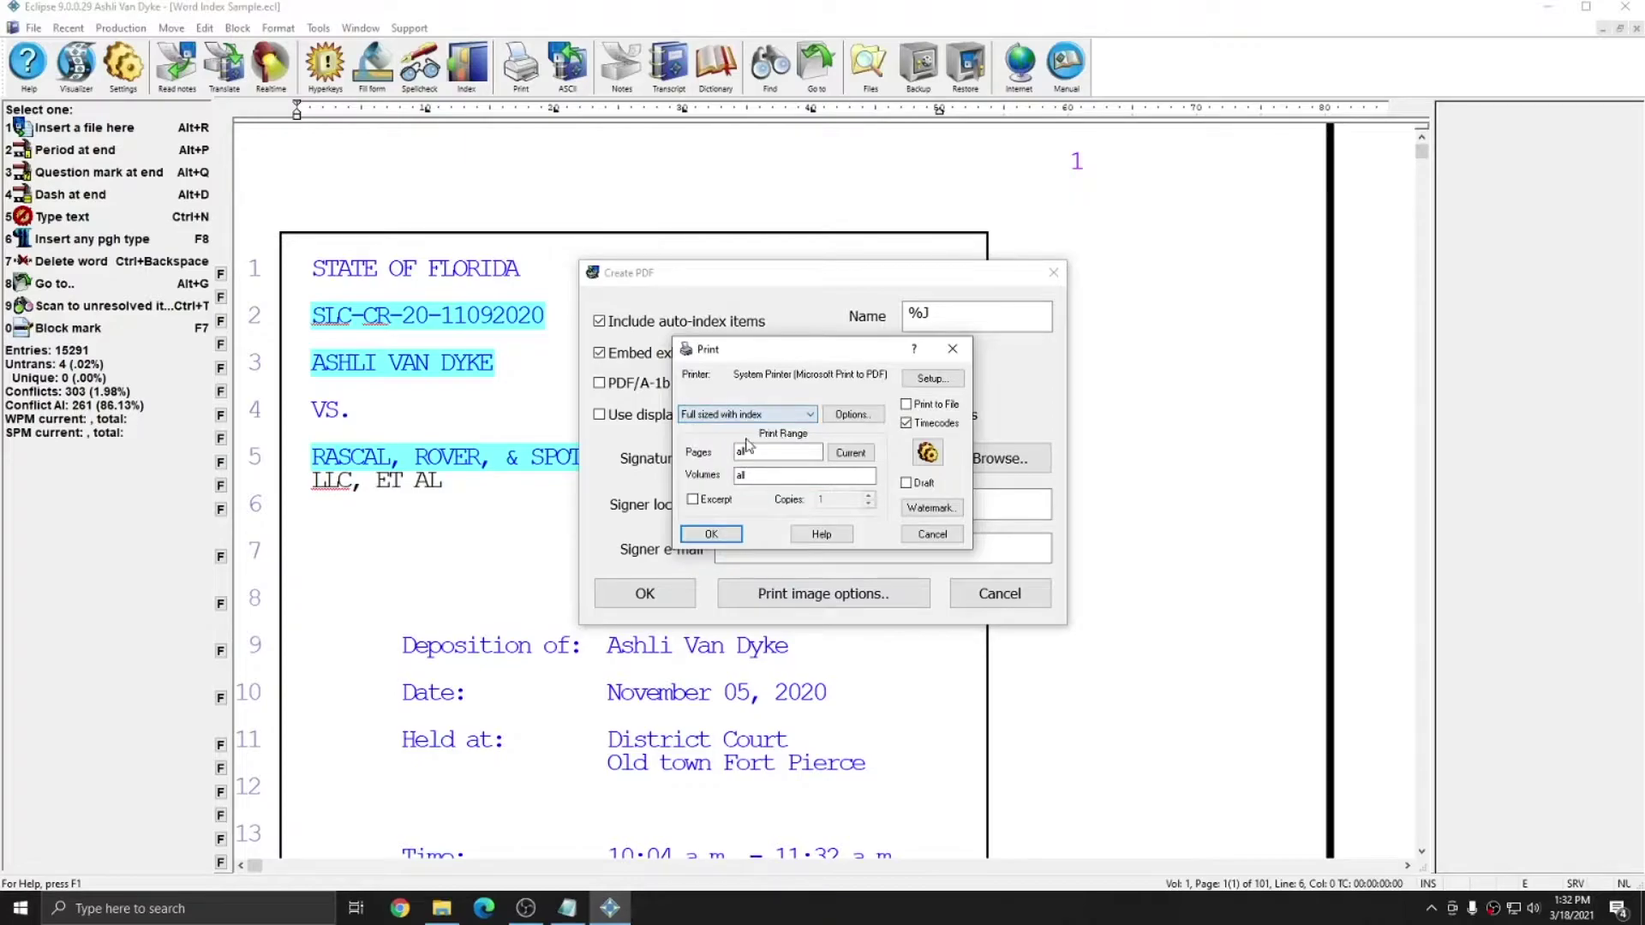
{"action": "left_click", "coordinate": [861, 420]}
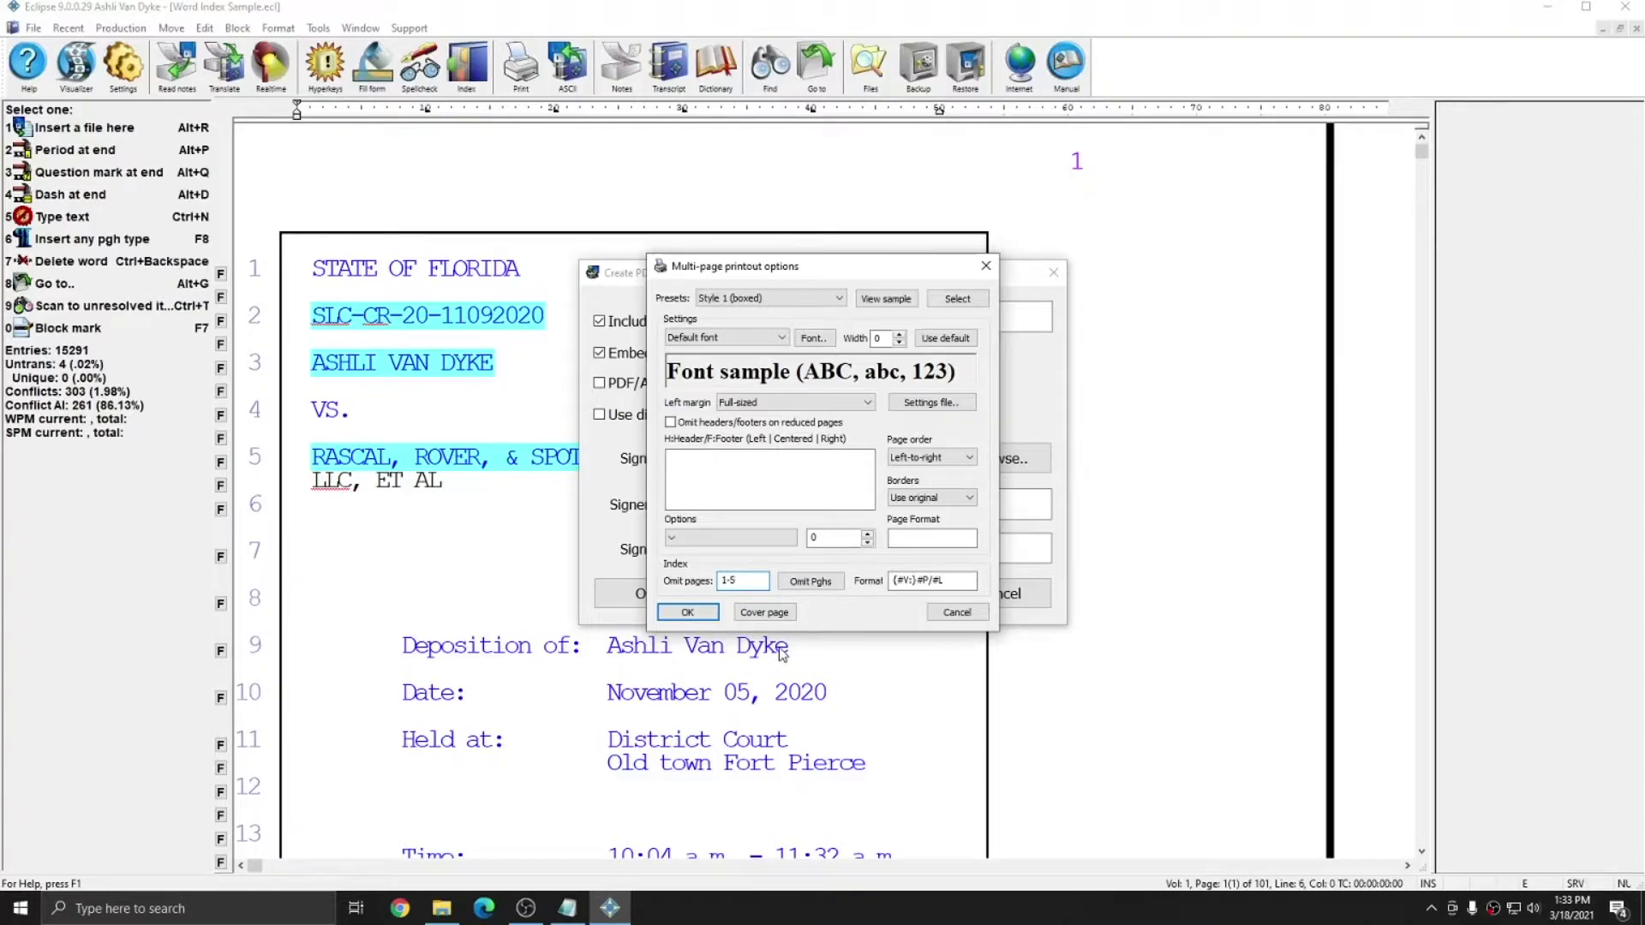
{"action": "left_click", "coordinate": [688, 612]}
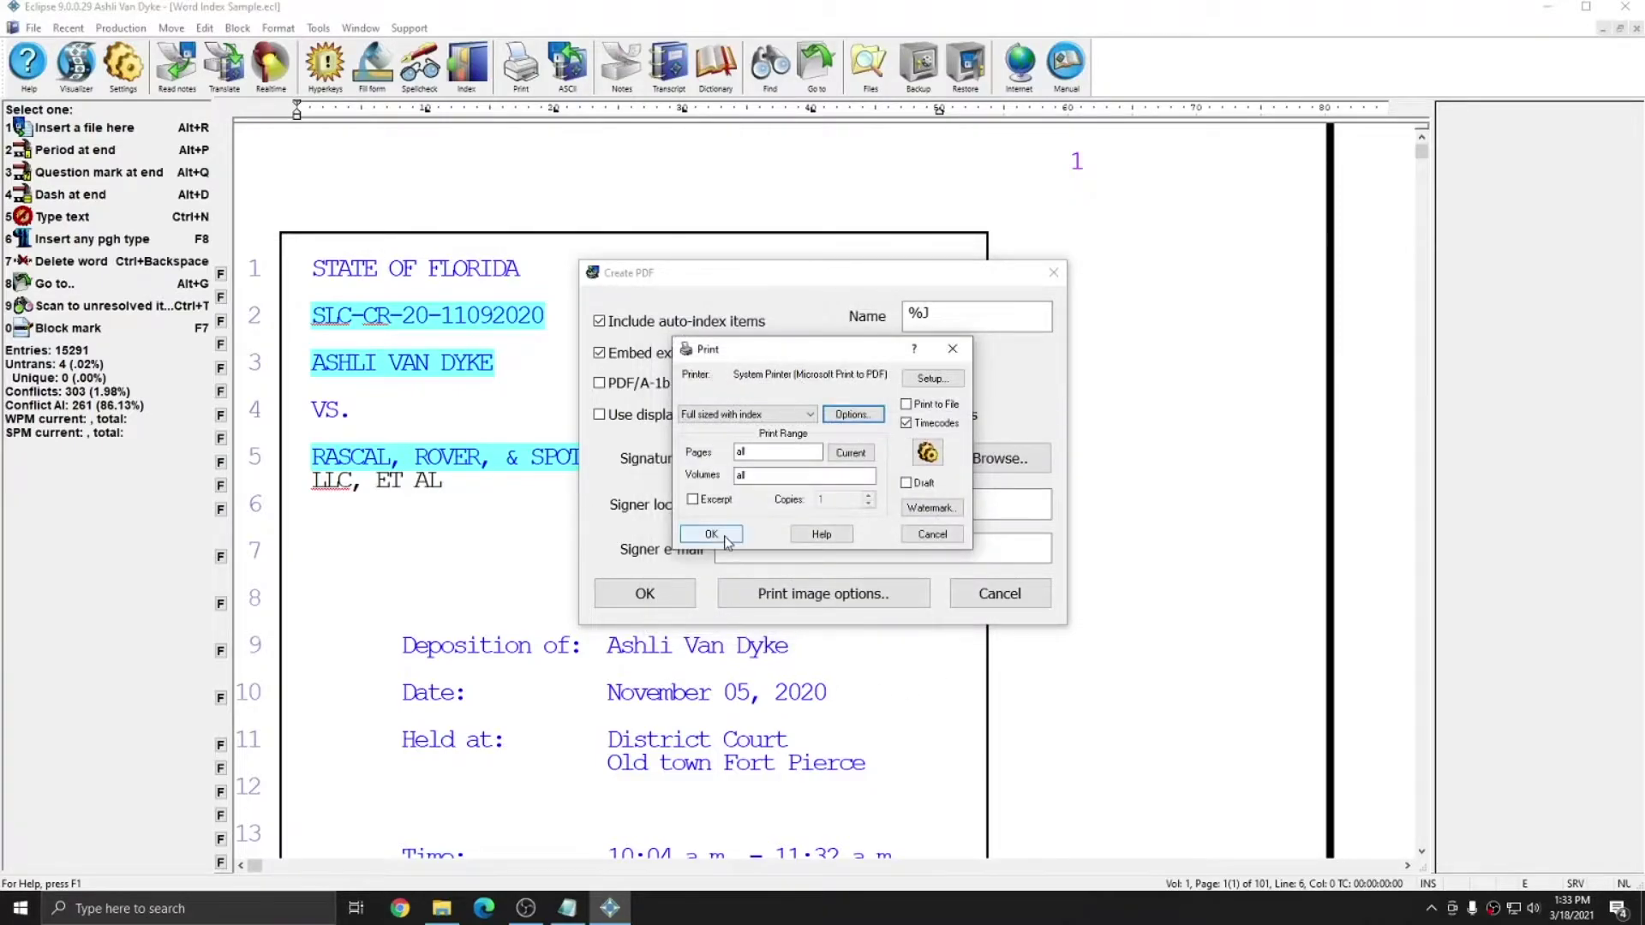
{"action": "left_click", "coordinate": [722, 533]}
{"action": "left_click", "coordinate": [665, 593]}
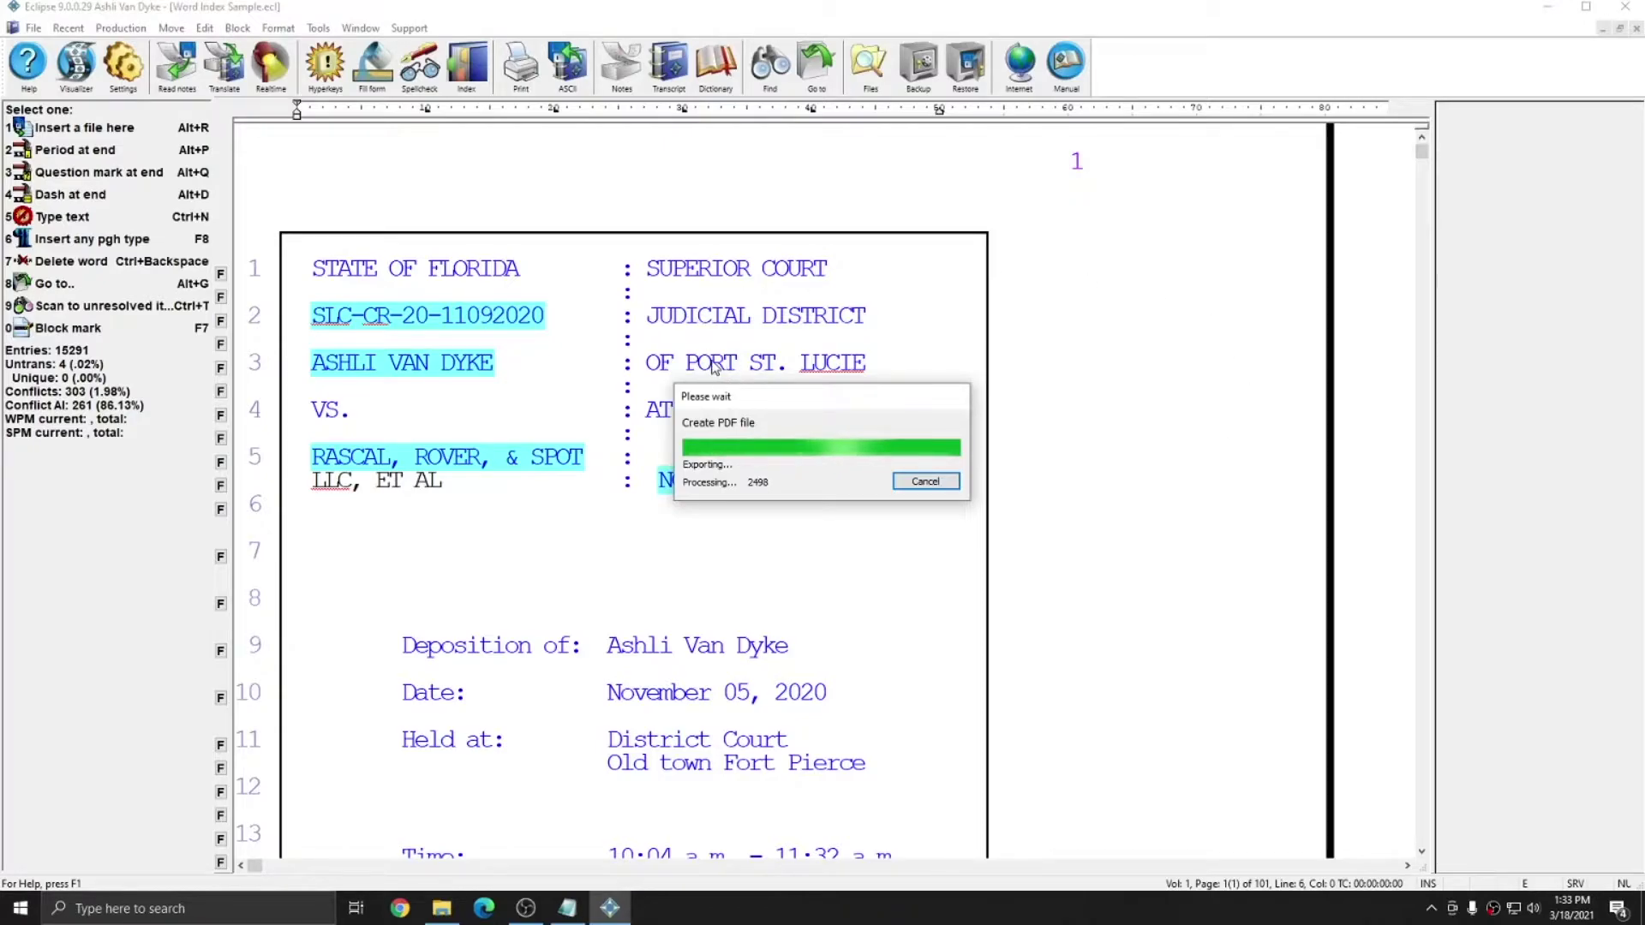
{"action": "left_click_drag", "start_coordinate": [1424, 128], "coordinate": [1425, 774]}
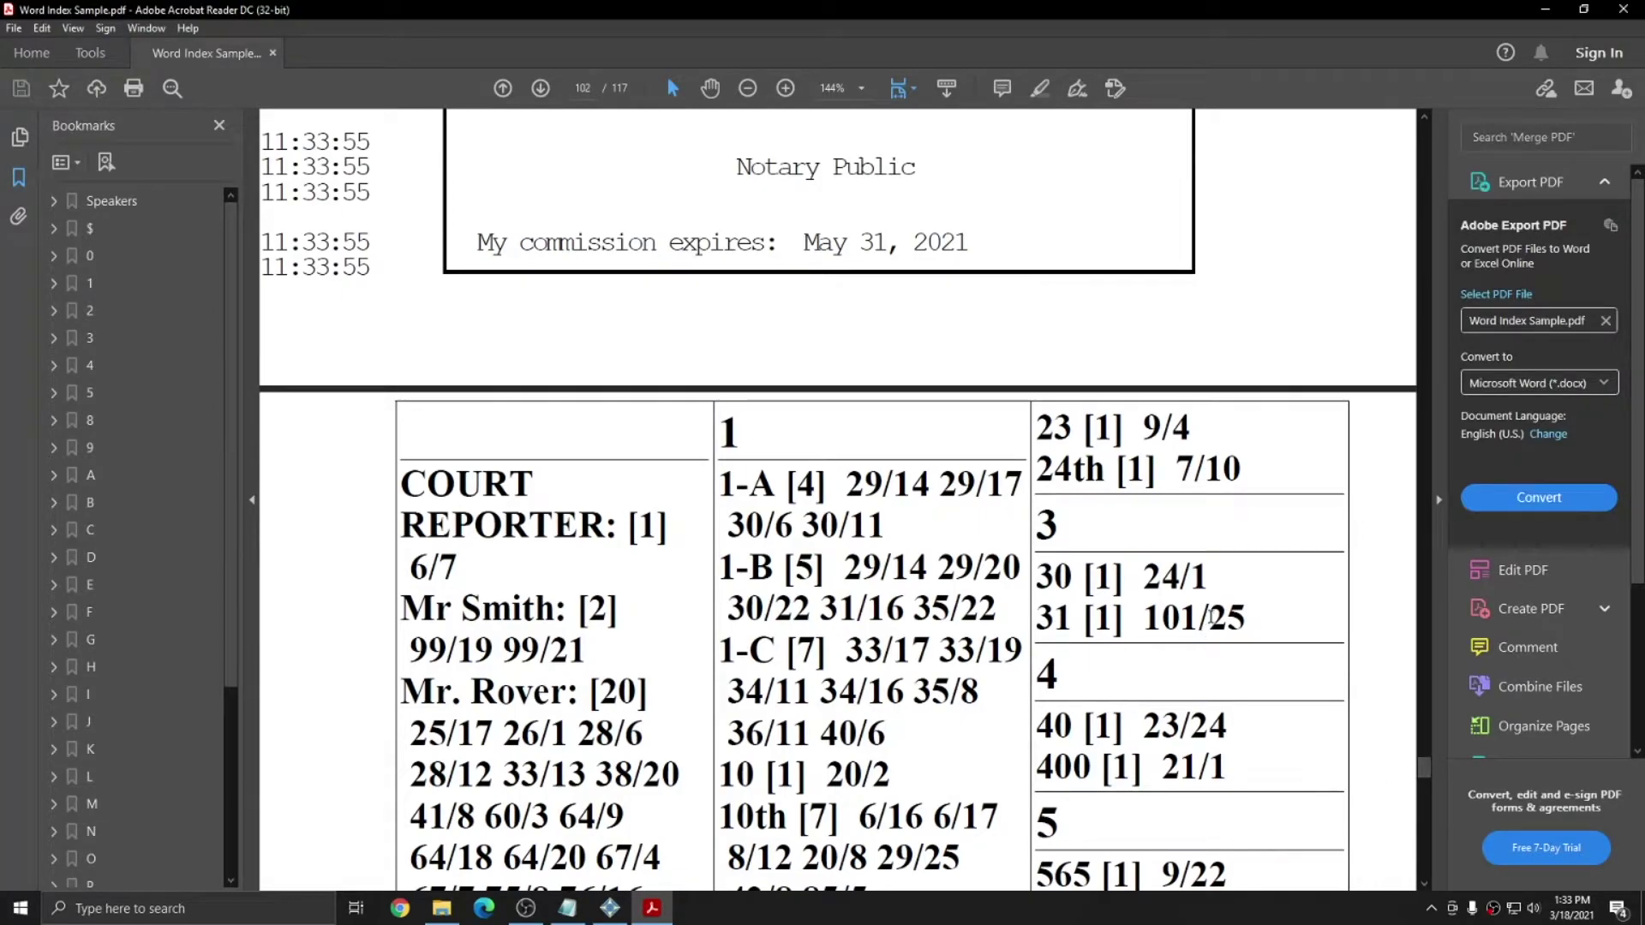
Step: Scroll through the word index at the back of the PDF, reaching page 115 of 117
{"action": "scroll", "coordinate": [1214, 629], "scroll_direction": "down", "scroll_amount": 6}
{"action": "scroll", "coordinate": [1211, 617], "scroll_direction": "down", "scroll_amount": 18}
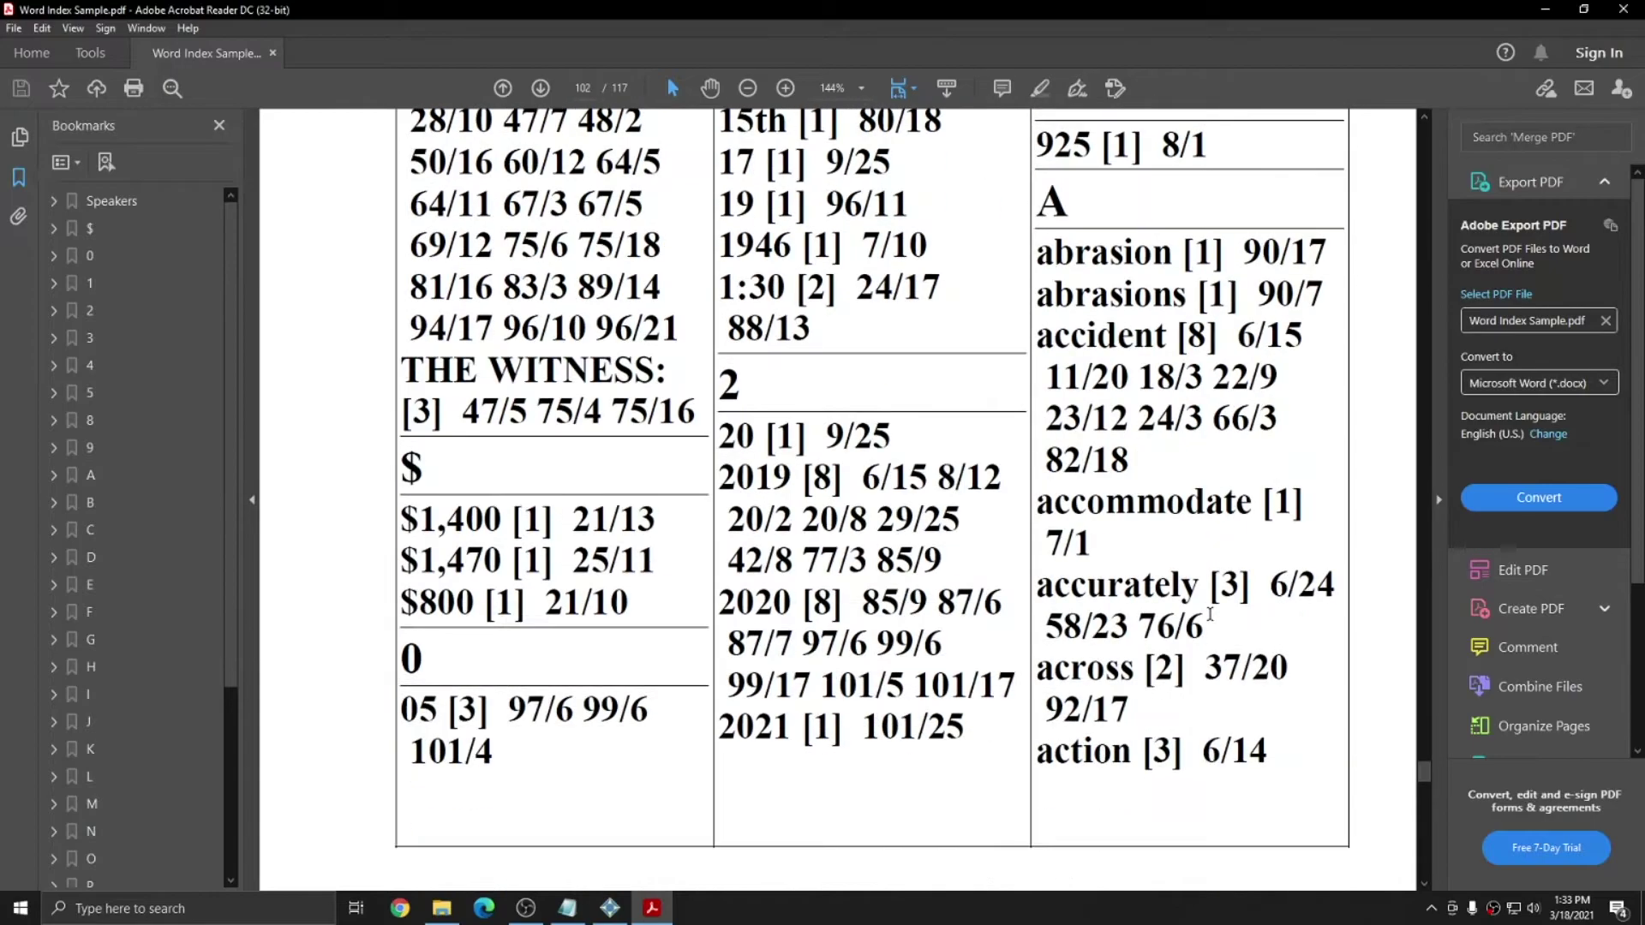
{"action": "scroll", "coordinate": [1209, 608], "scroll_direction": "down", "scroll_amount": 12}
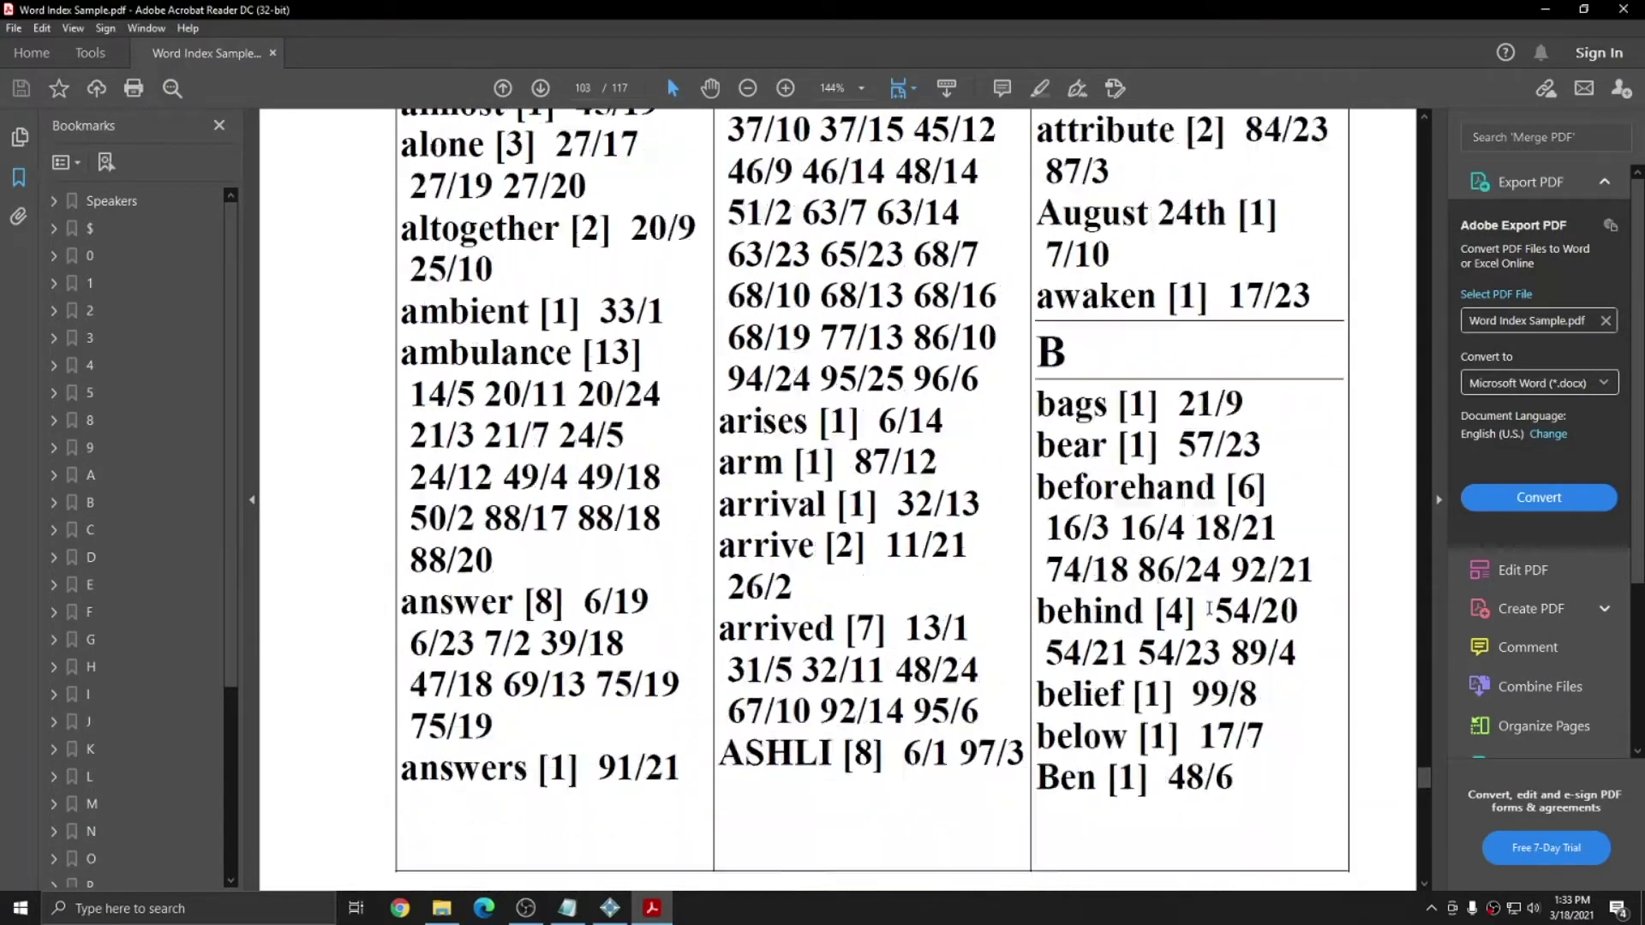
{"action": "scroll", "coordinate": [1209, 609], "scroll_direction": "down", "scroll_amount": 20}
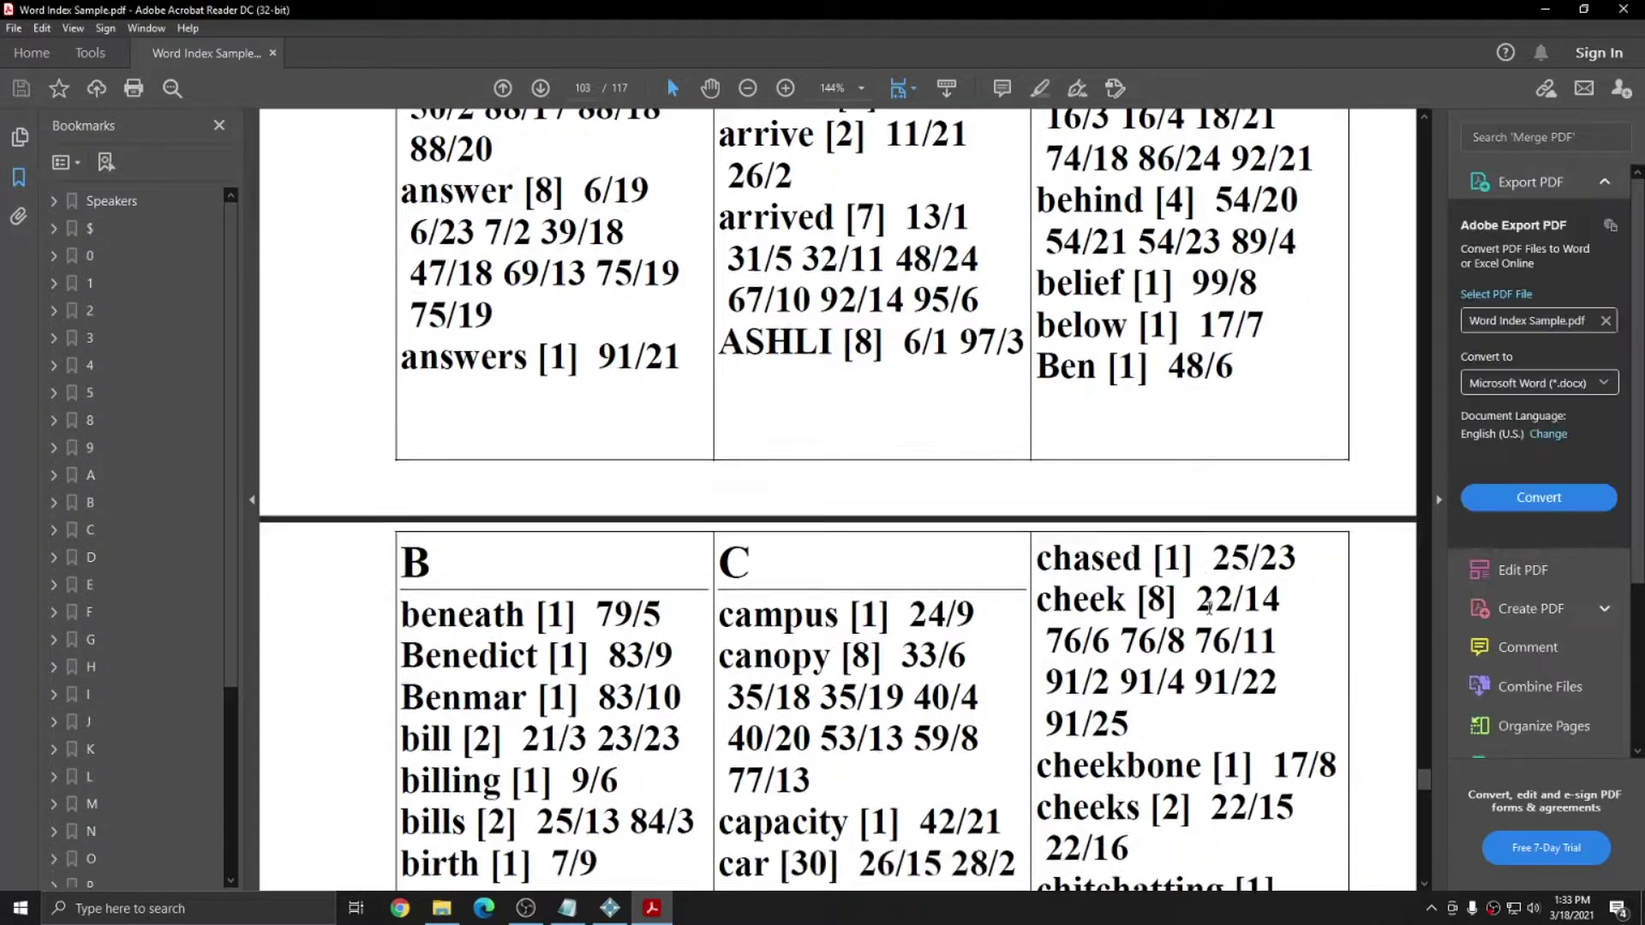
{"action": "scroll", "coordinate": [1209, 608], "scroll_direction": "down", "scroll_amount": 20}
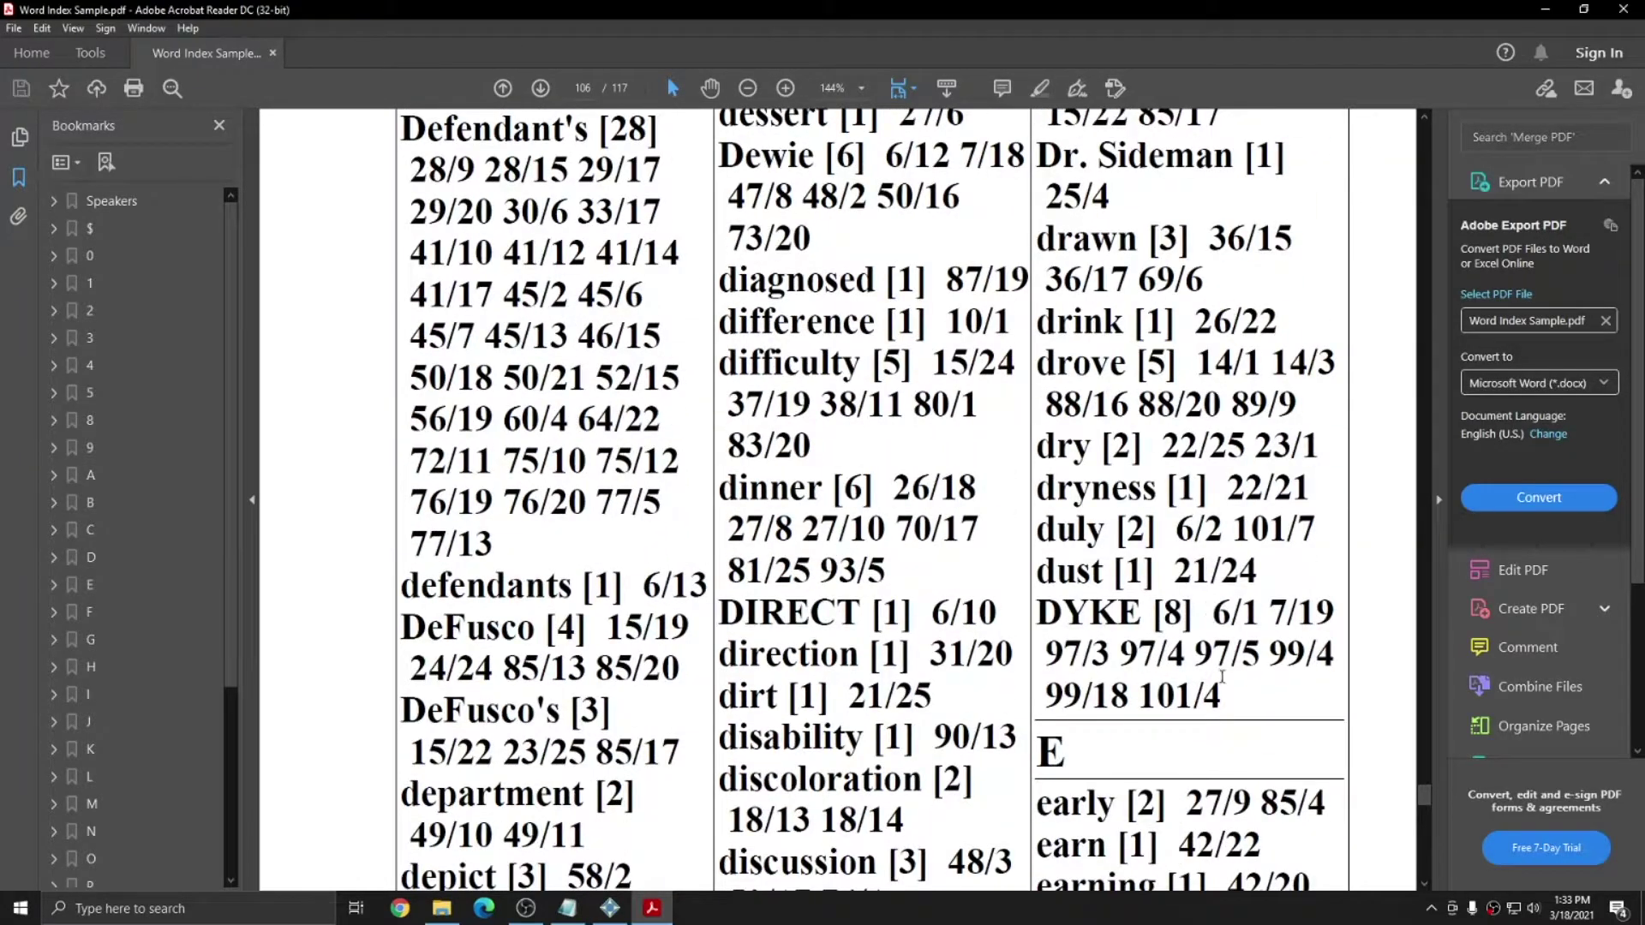
{"action": "scroll", "coordinate": [1425, 803], "scroll_direction": "down", "scroll_amount": 15}
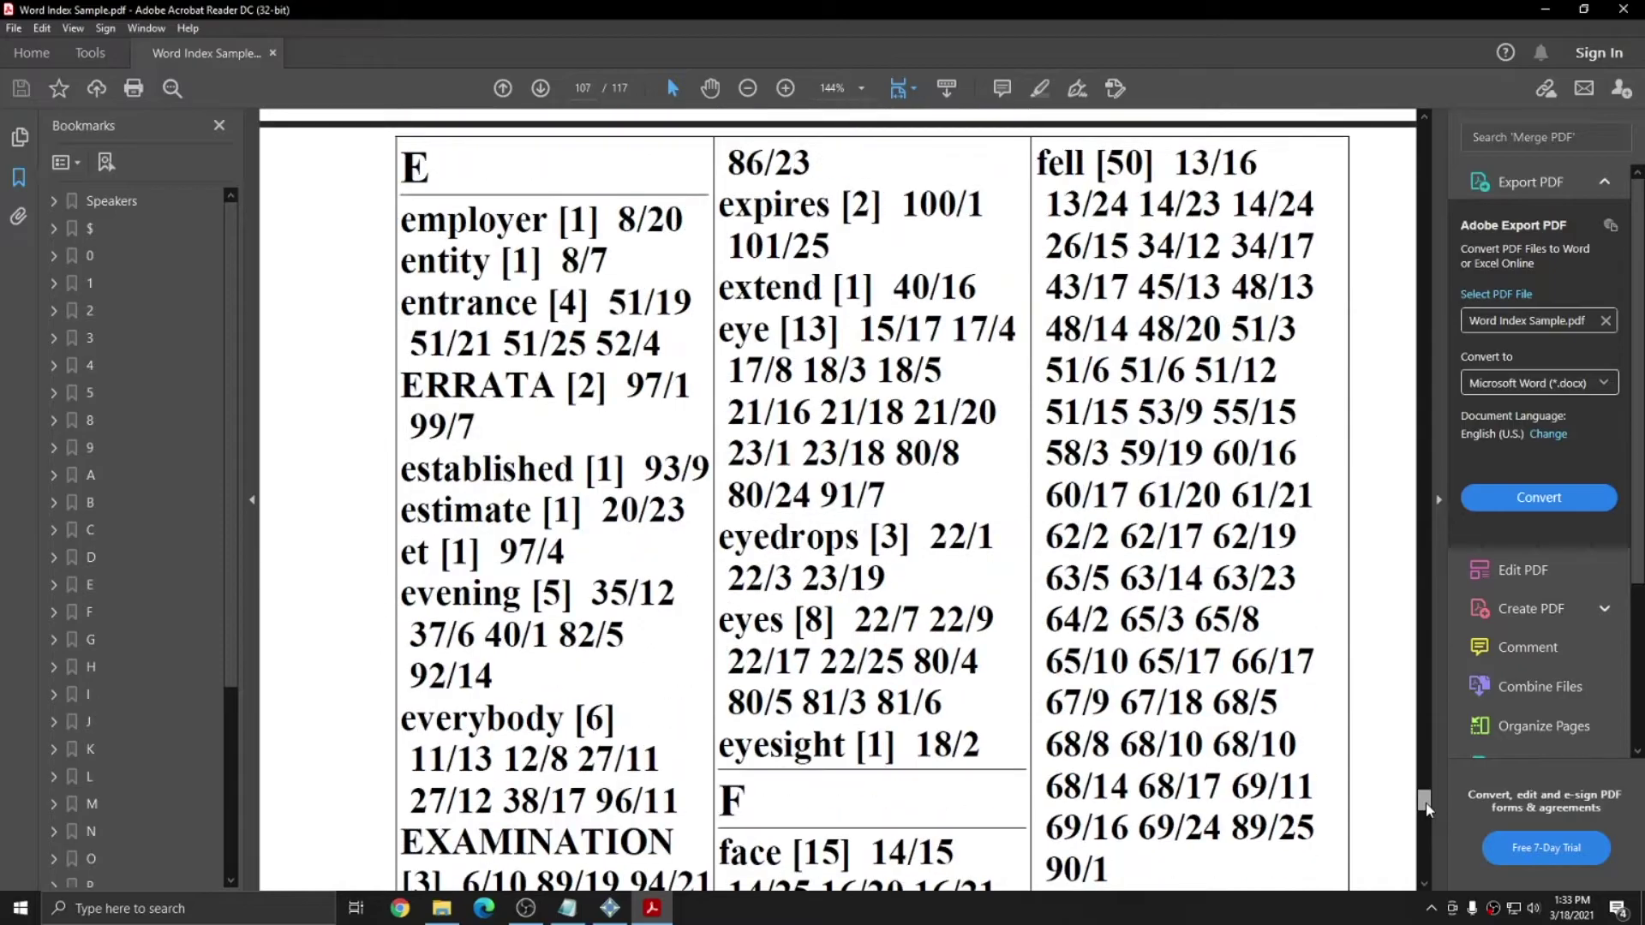
{"action": "left_click_drag", "start_coordinate": [1426, 806], "coordinate": [1427, 833]}
{"action": "scroll", "coordinate": [1425, 835], "scroll_direction": "down", "scroll_amount": 20}
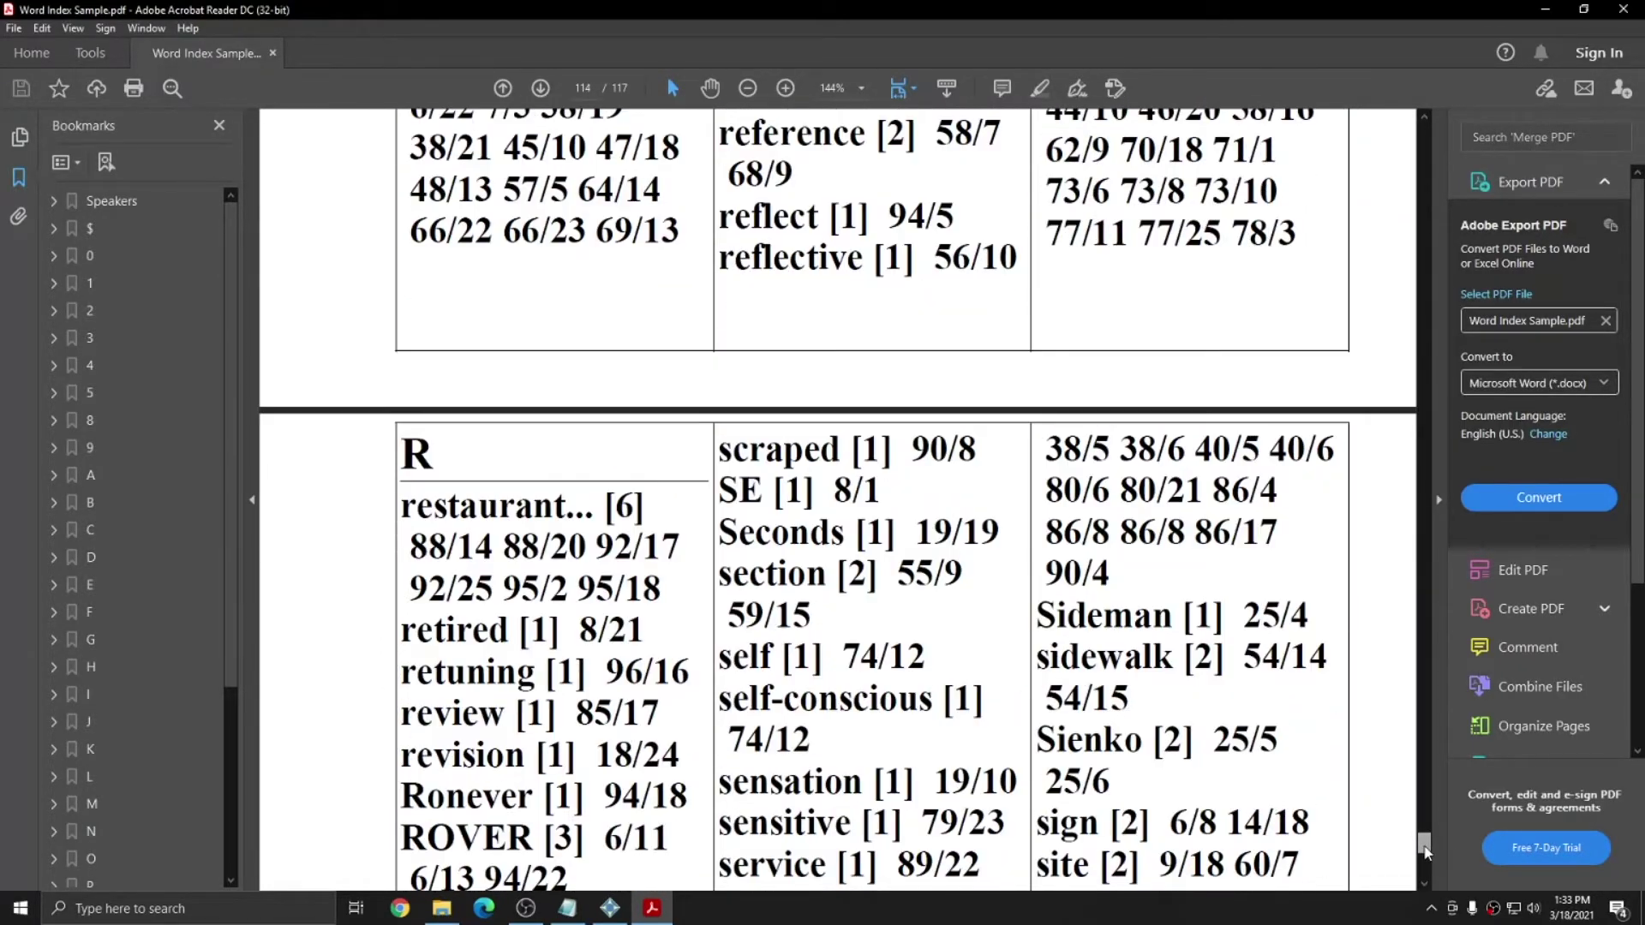
{"action": "scroll", "coordinate": [1112, 666], "scroll_direction": "down", "scroll_amount": 10}
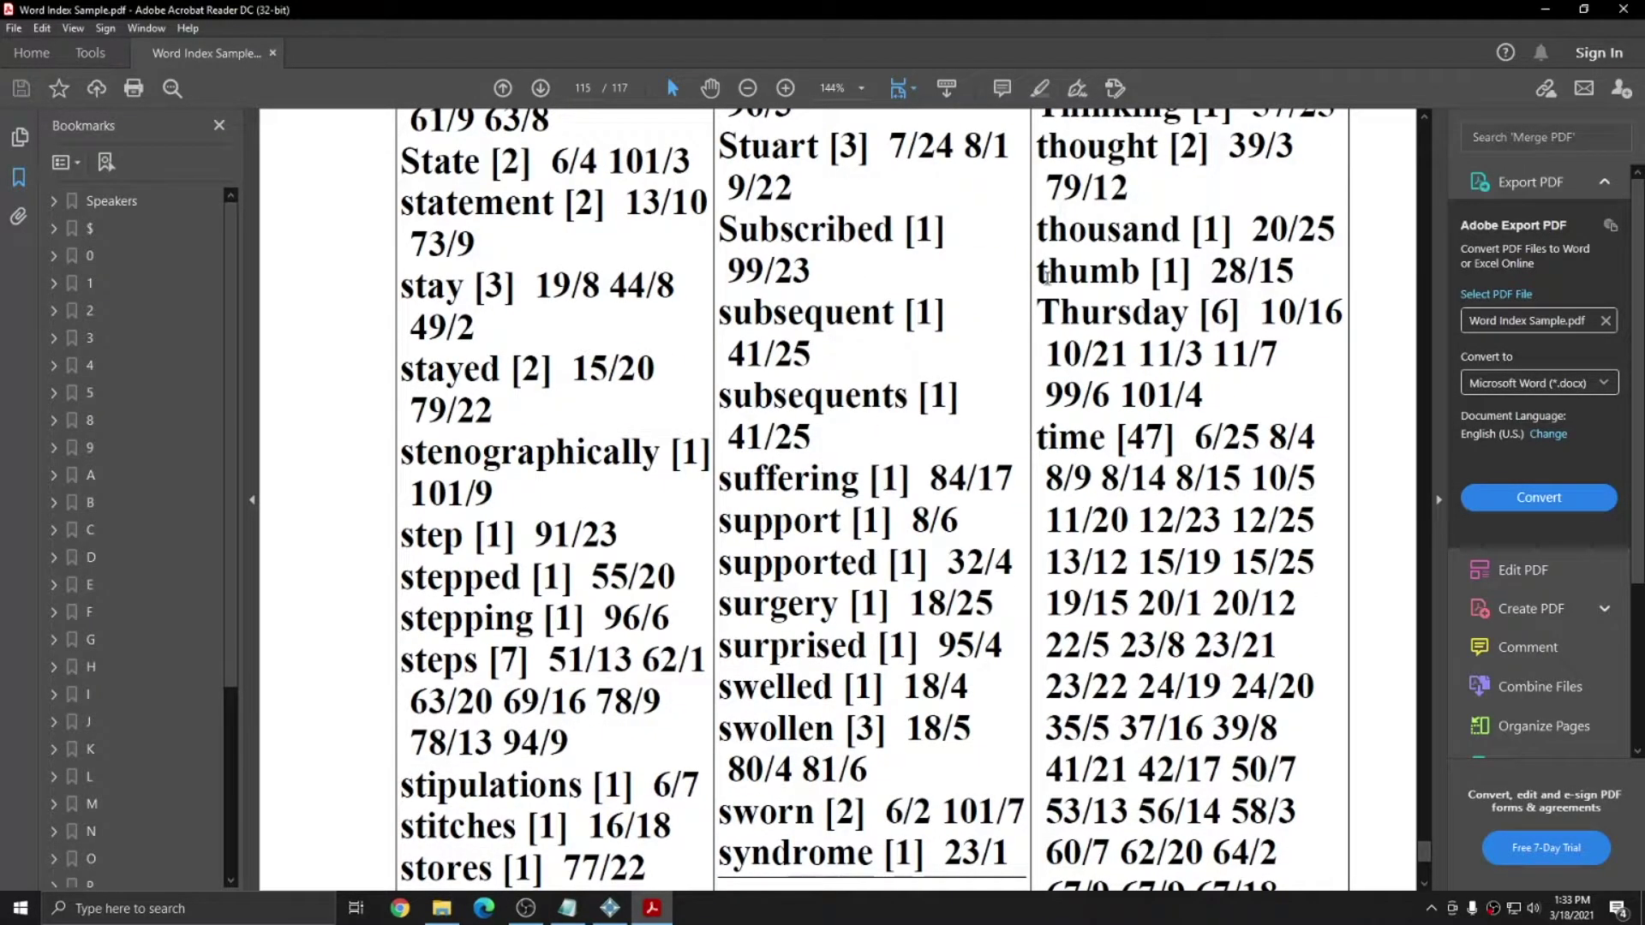
Step: Close Acrobat and re-export the transcript to PDF using the Index only page layout
{"action": "left_click", "coordinate": [1623, 9]}
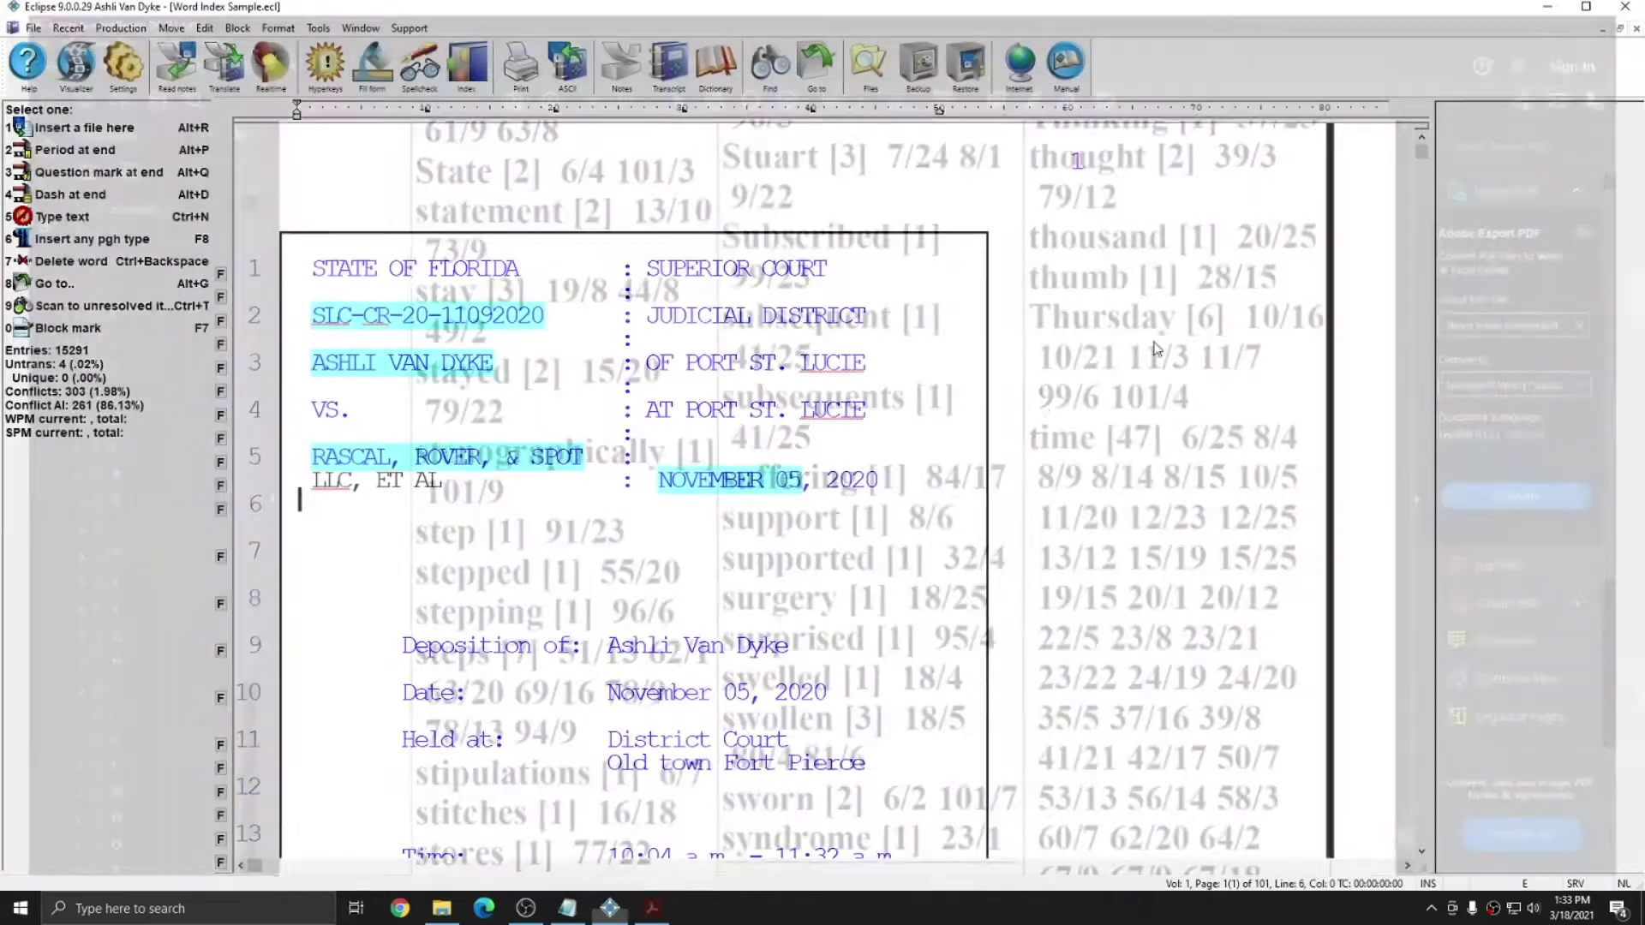
{"action": "left_click", "coordinate": [121, 28]}
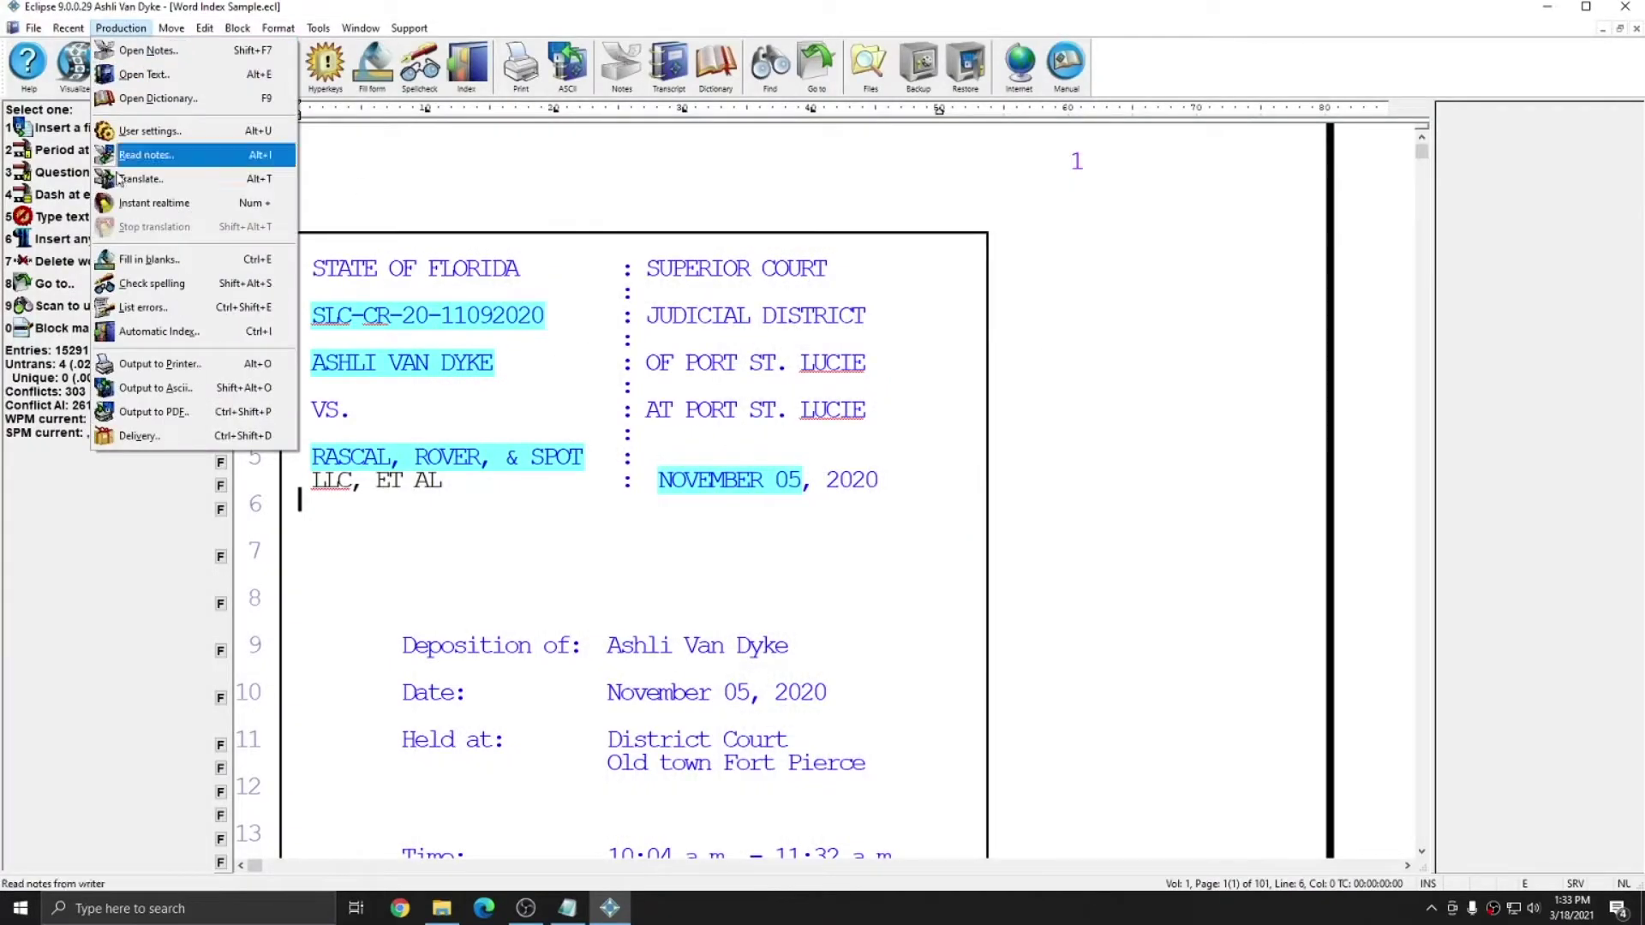
{"action": "left_click", "coordinate": [143, 409]}
{"action": "left_click", "coordinate": [822, 593]}
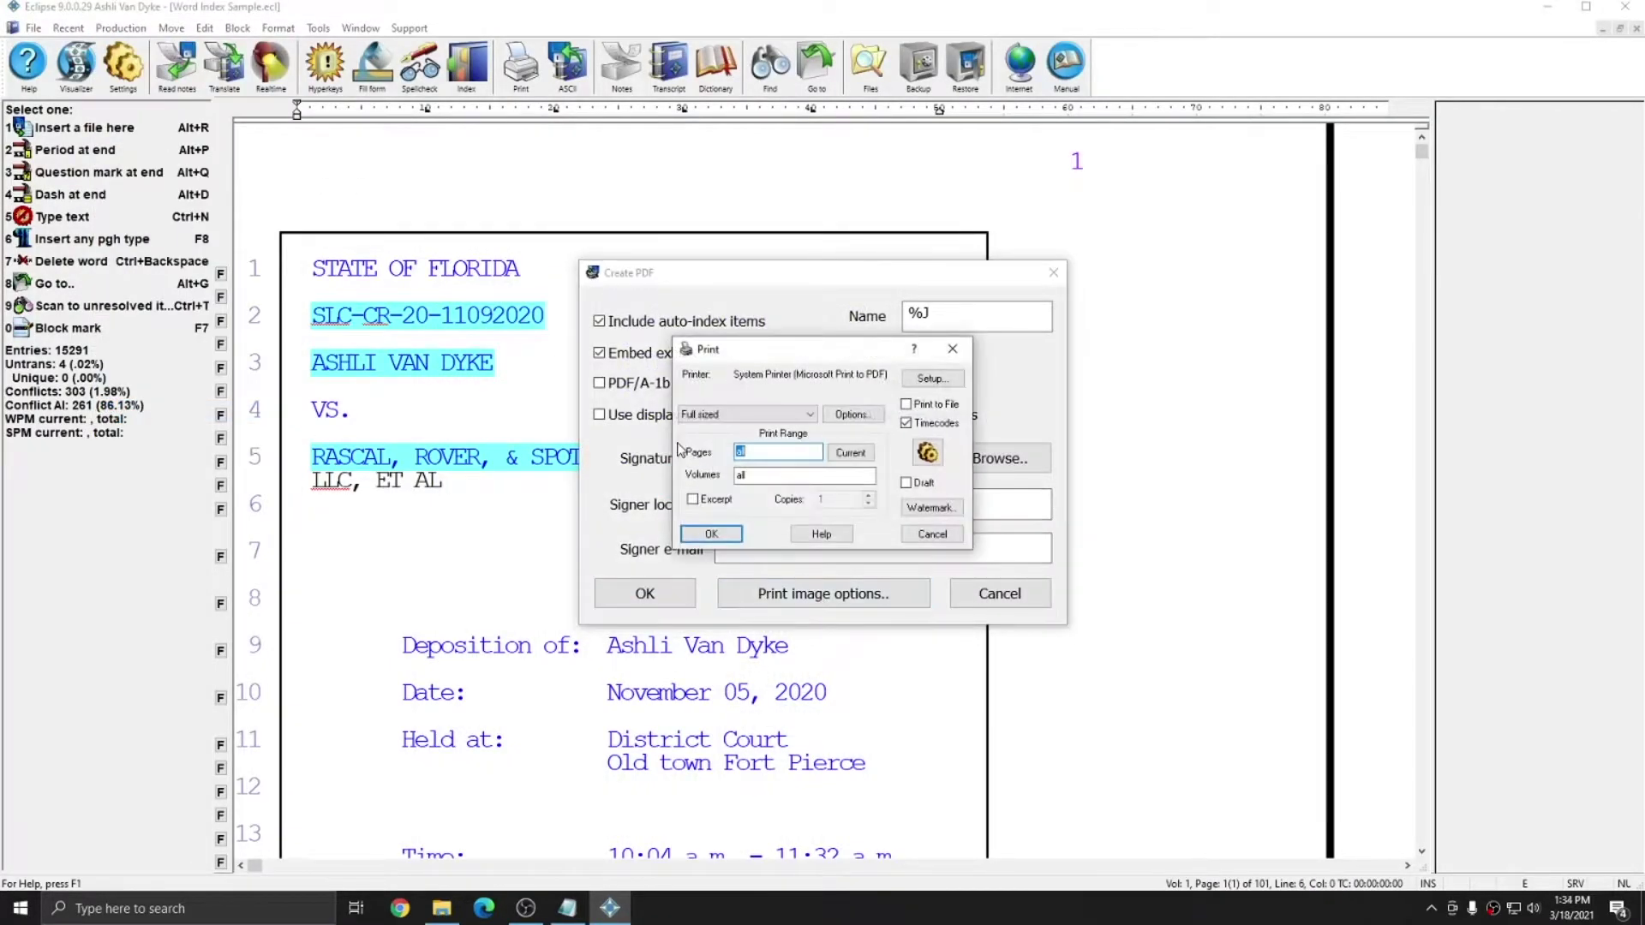
{"action": "left_click", "coordinate": [748, 415]}
{"action": "left_click", "coordinate": [700, 439]}
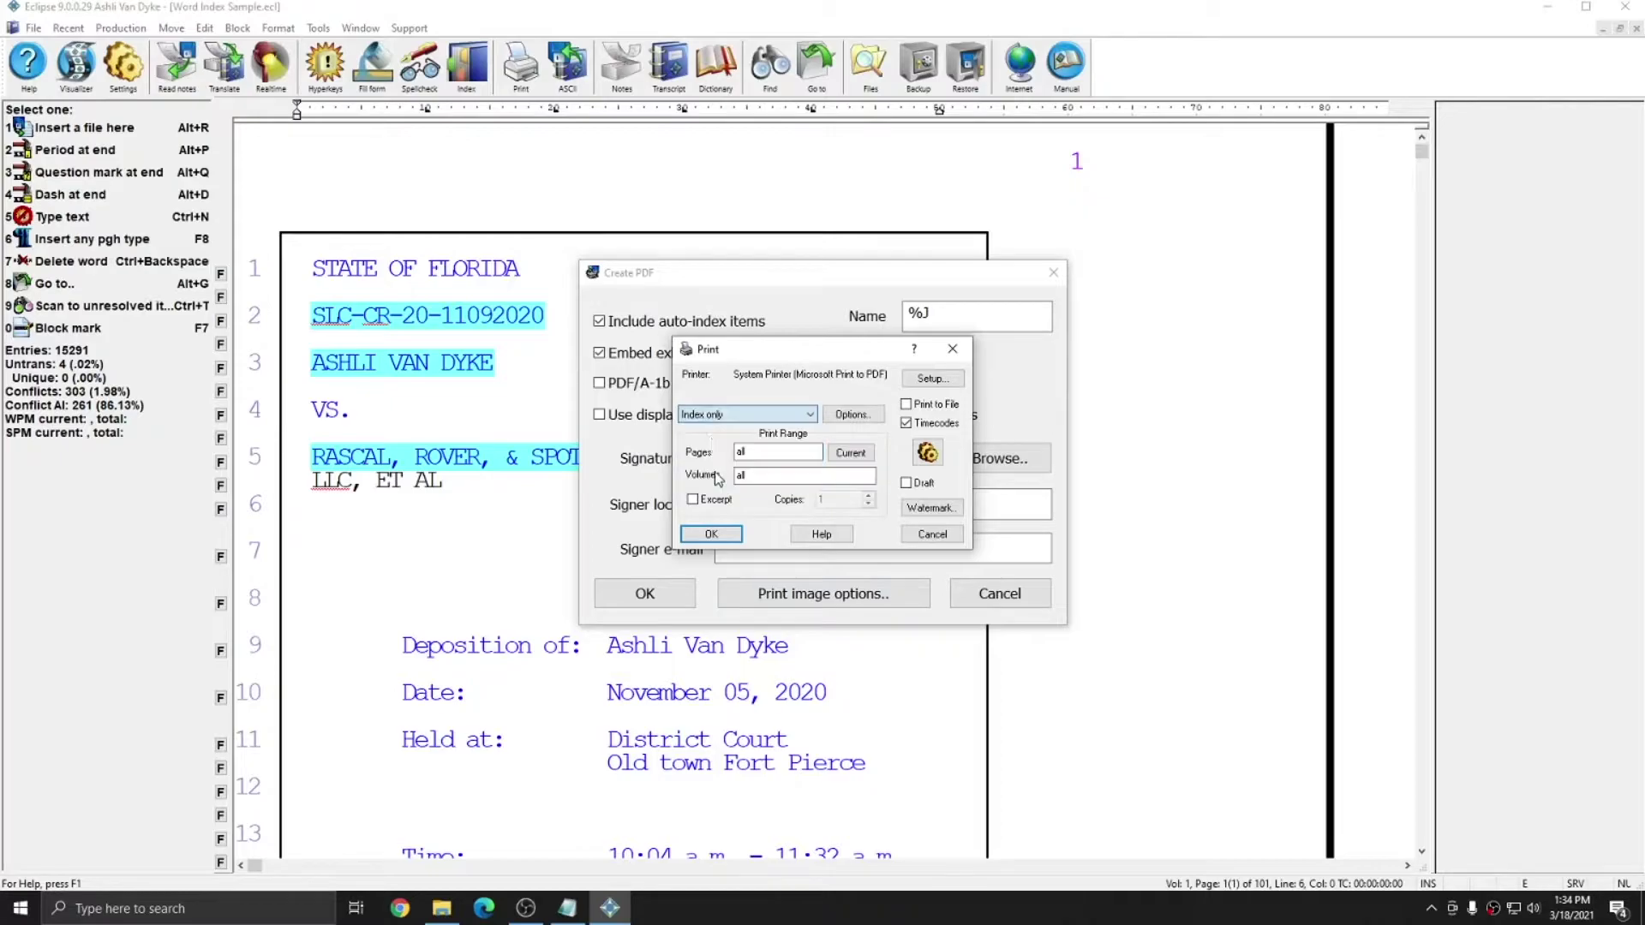
{"action": "left_click", "coordinate": [711, 534]}
{"action": "left_click", "coordinate": [644, 593]}
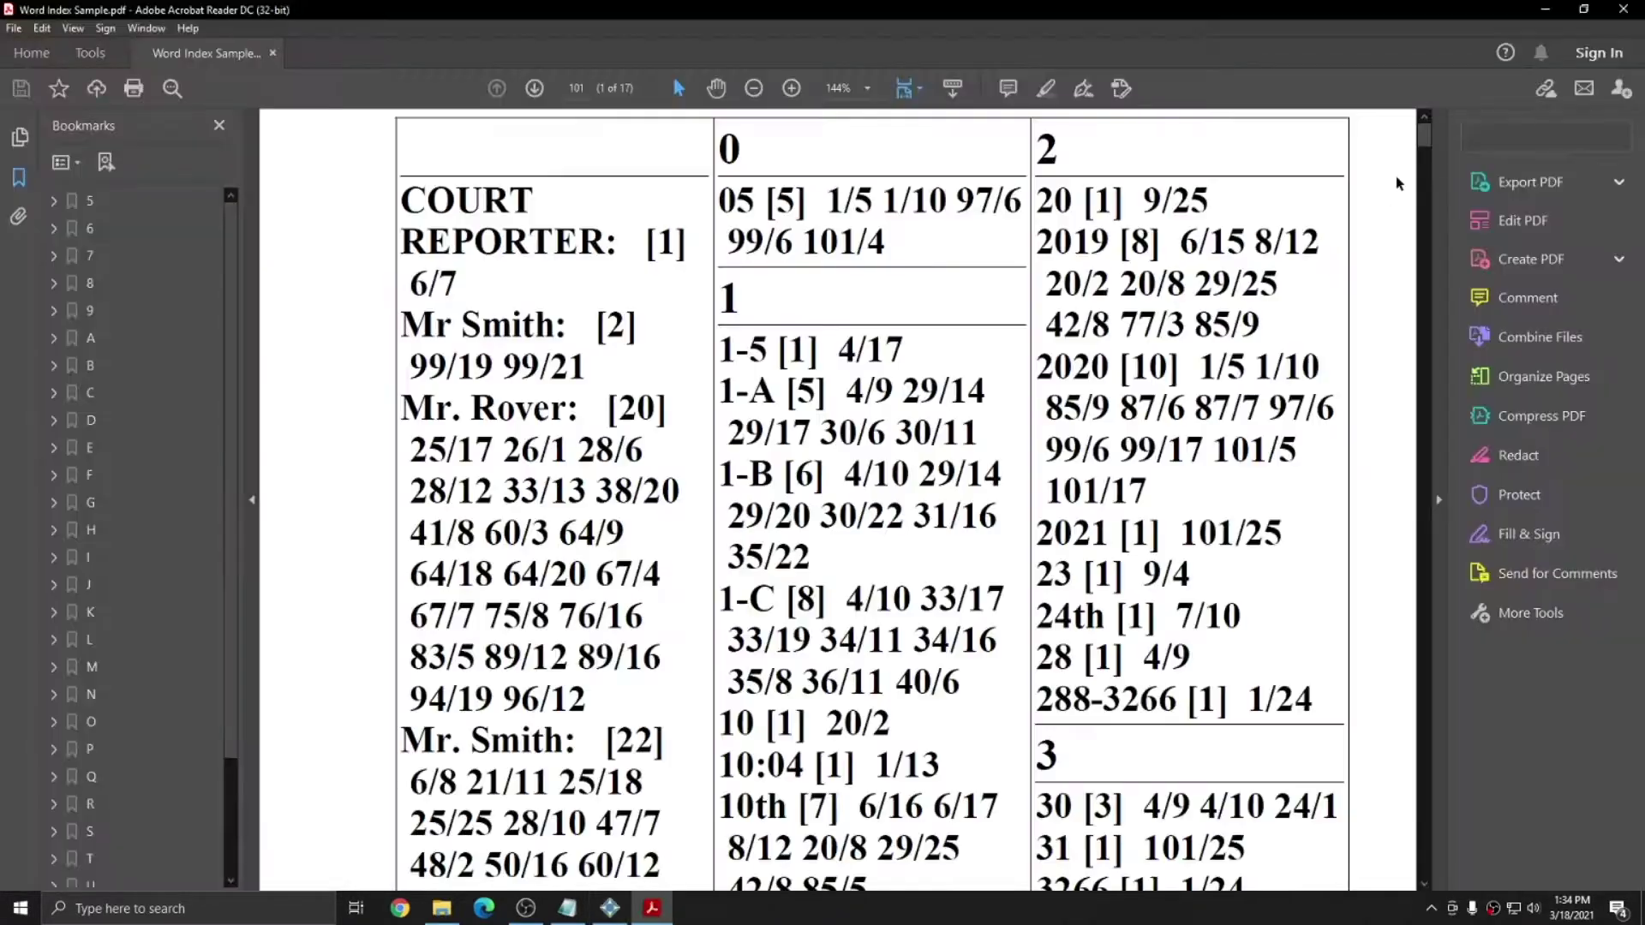
Step: Scroll through the 17-page index PDF and select the SUPERIOR [1] 1/1 entry
{"action": "left_click_drag", "start_coordinate": [1424, 129], "coordinate": [1407, 705]}
{"action": "scroll", "coordinate": [1001, 546], "scroll_direction": "down", "scroll_amount": 15}
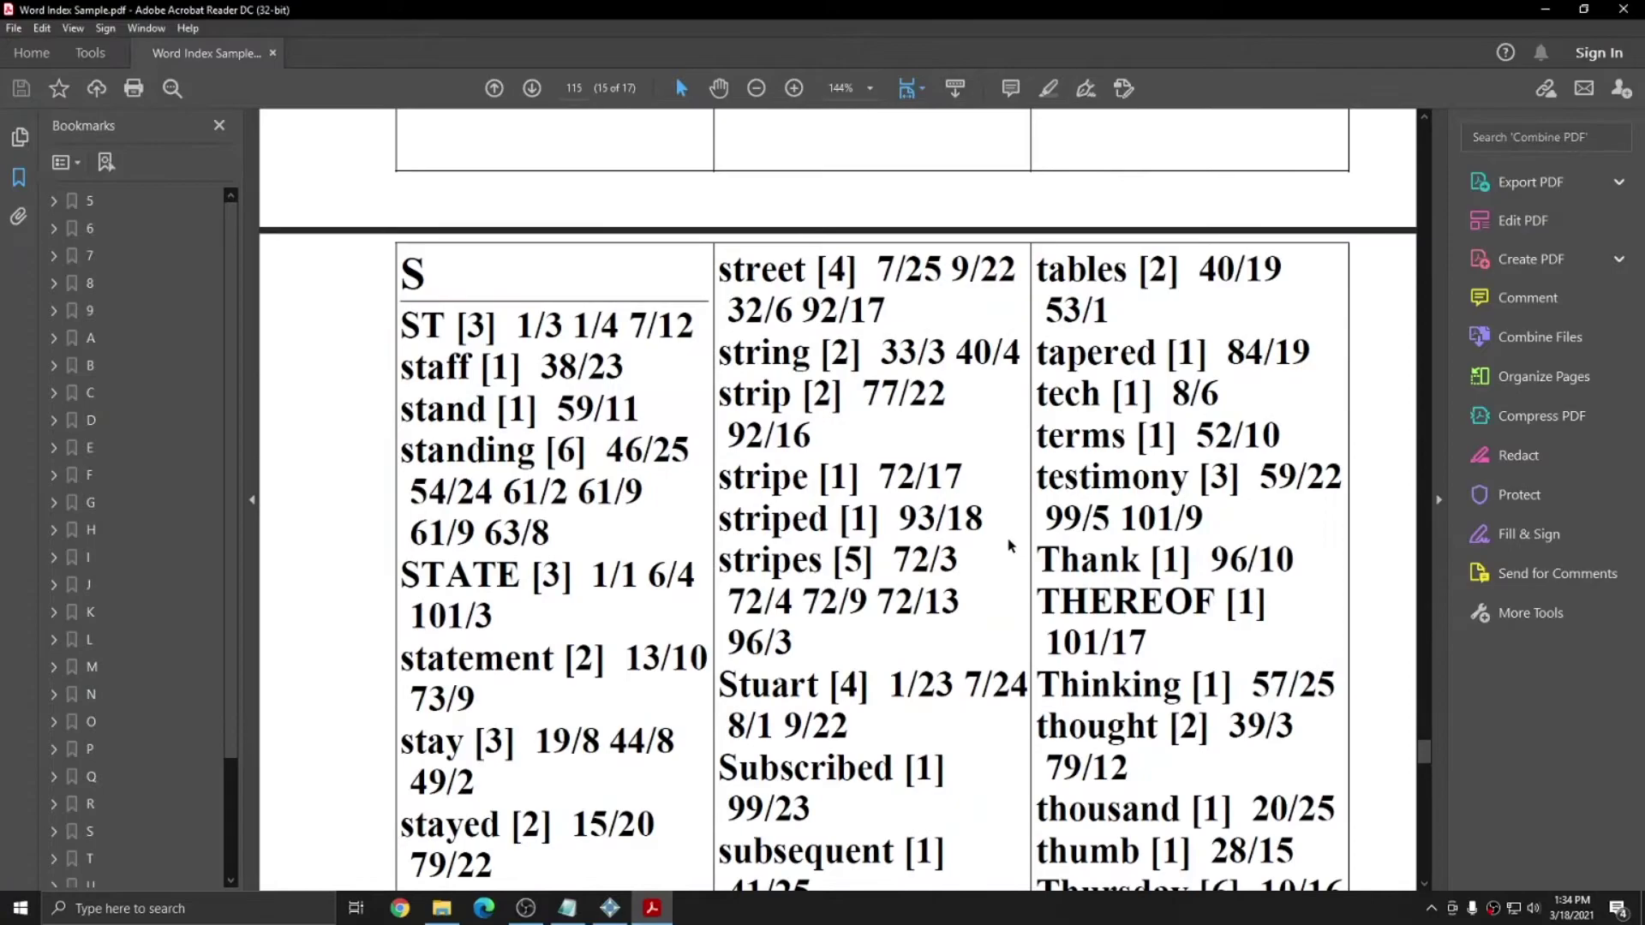
{"action": "scroll", "coordinate": [1001, 546], "scroll_direction": "down", "scroll_amount": 5}
{"action": "triple_click", "coordinate": [906, 576]}
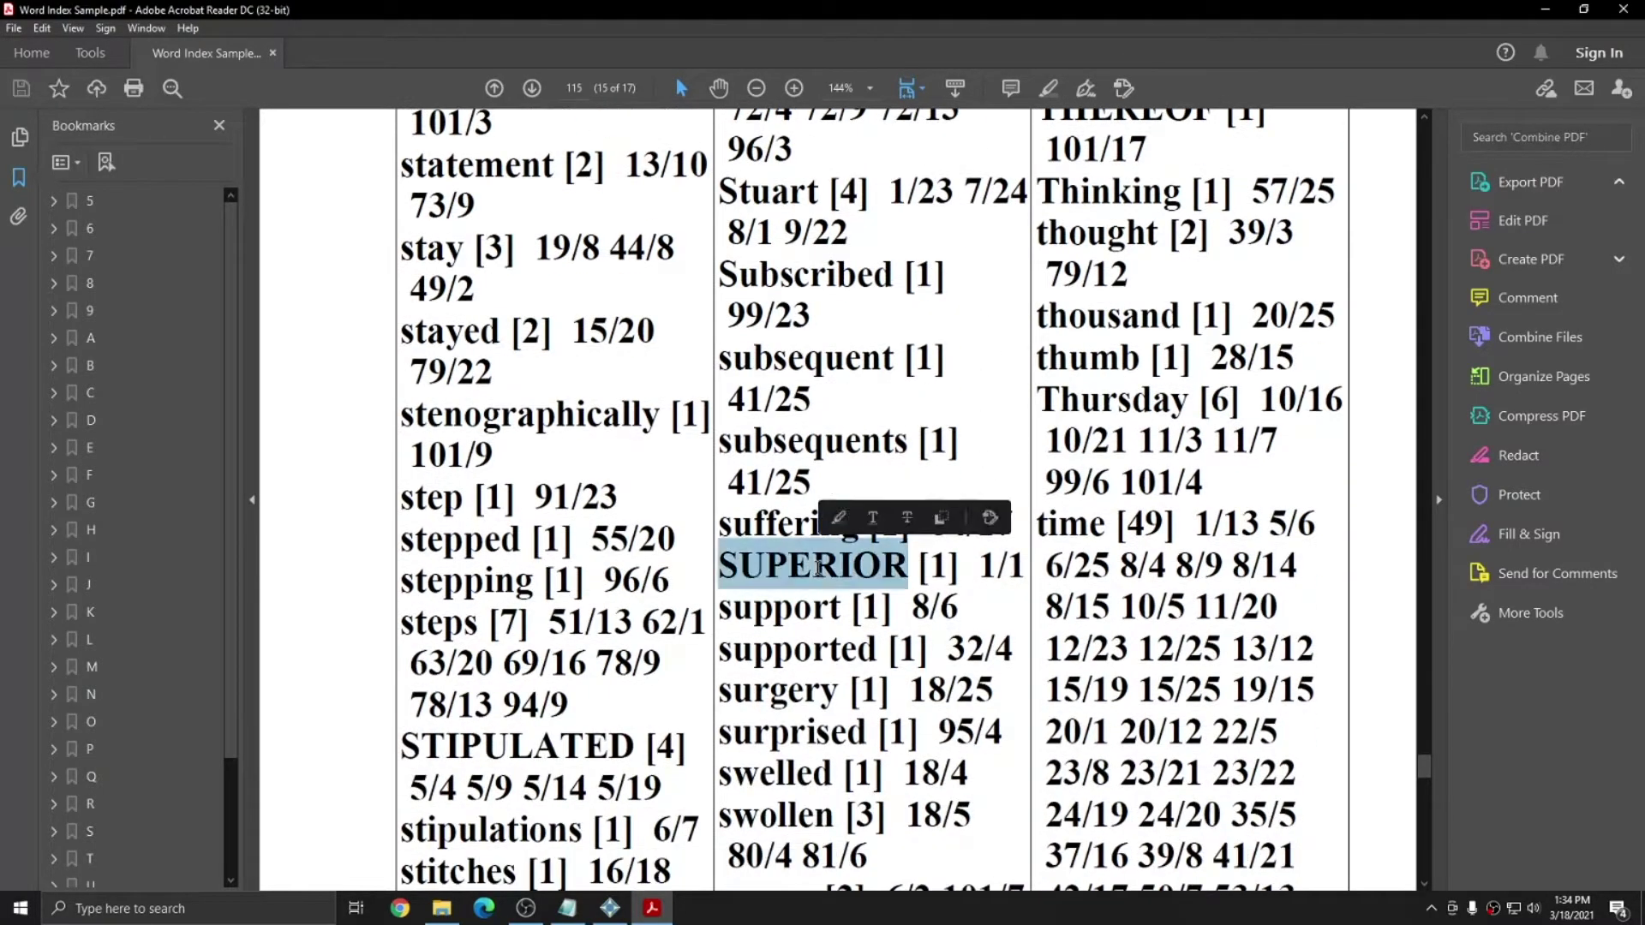
{"action": "left_click", "coordinate": [906, 576]}
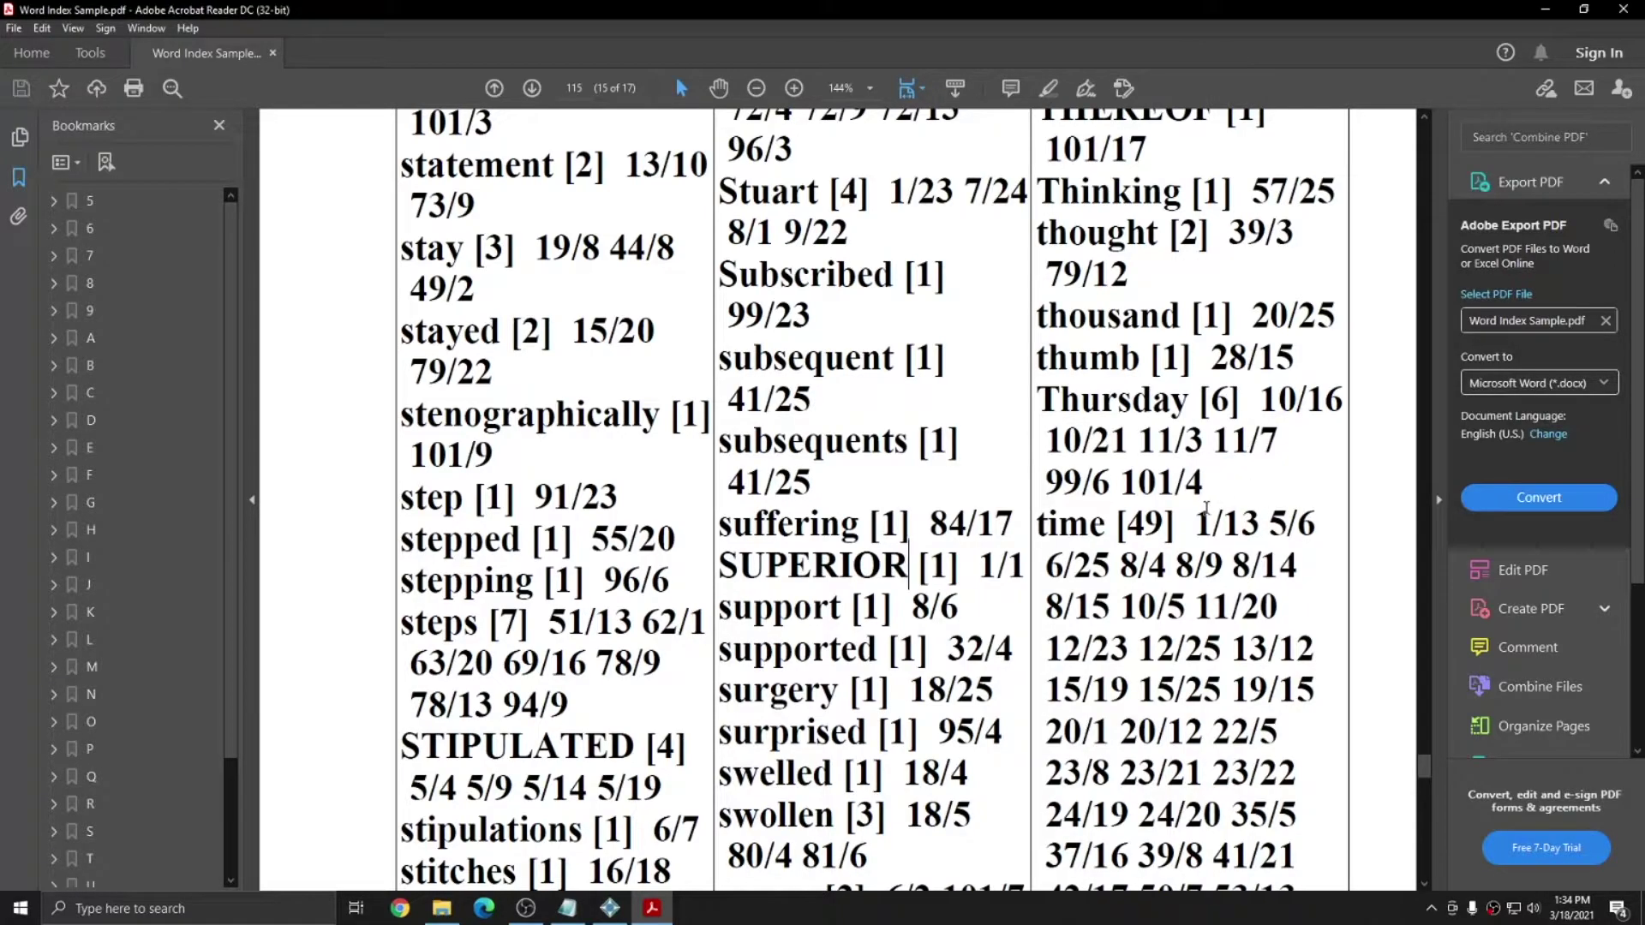
Step: Close Acrobat Reader's index PDF to reveal the Word Index Sample.ecl transcript
{"action": "left_click", "coordinate": [1622, 9]}
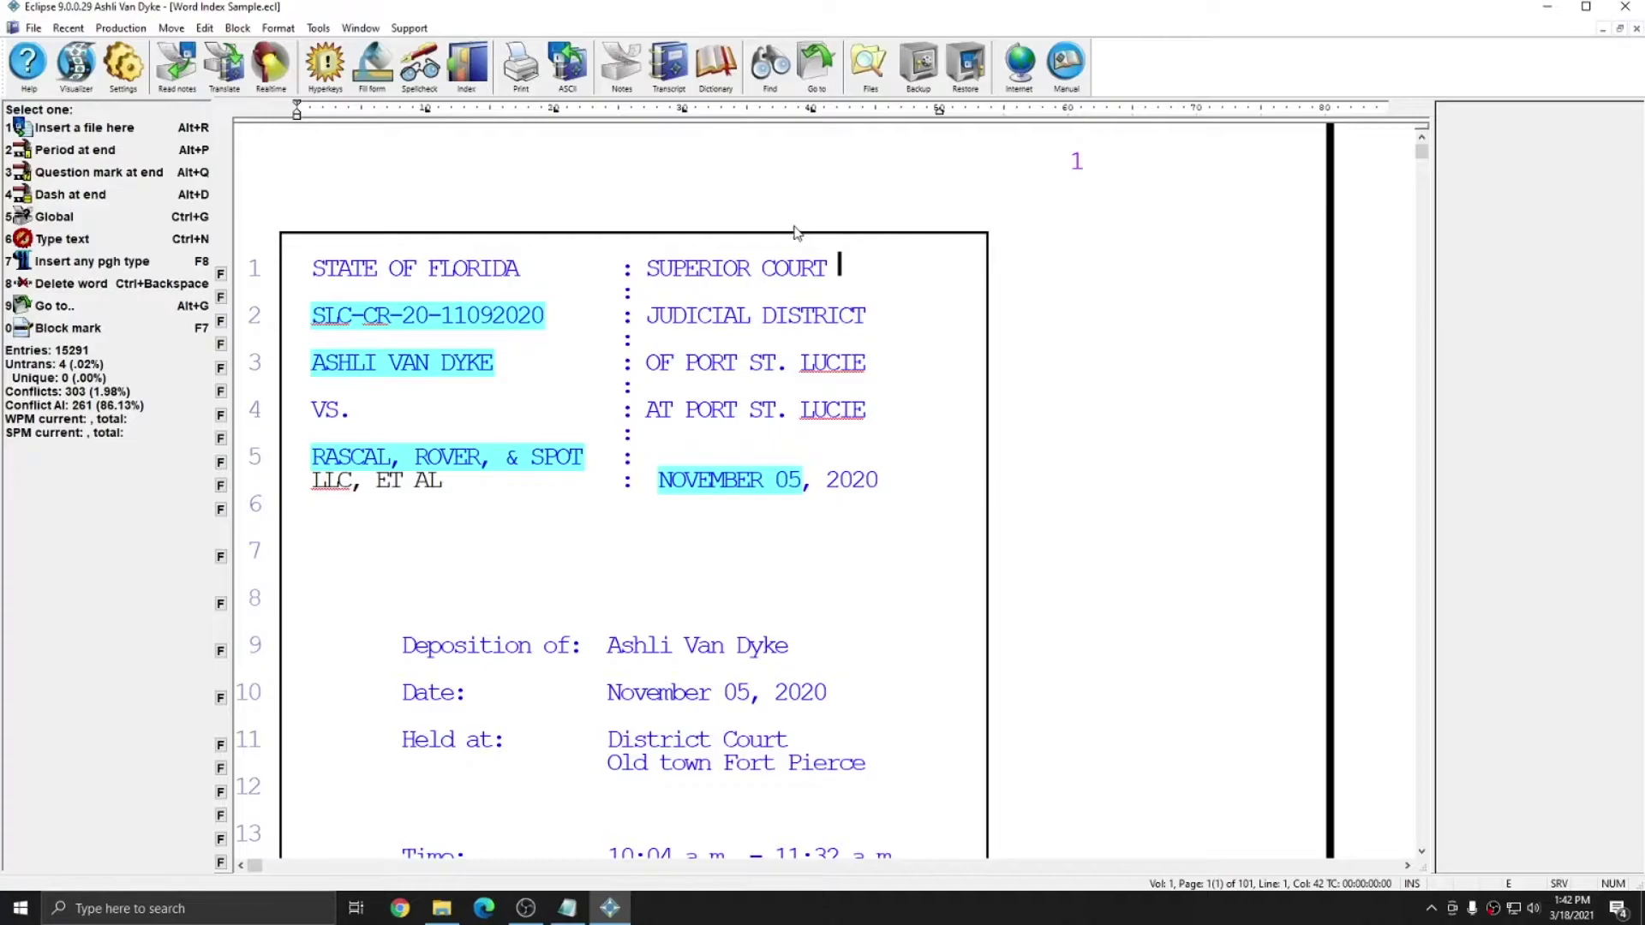
Step: Set the paragraph types to omit in the PDF export's Multi-page printout options
{"action": "left_click", "coordinate": [127, 29]}
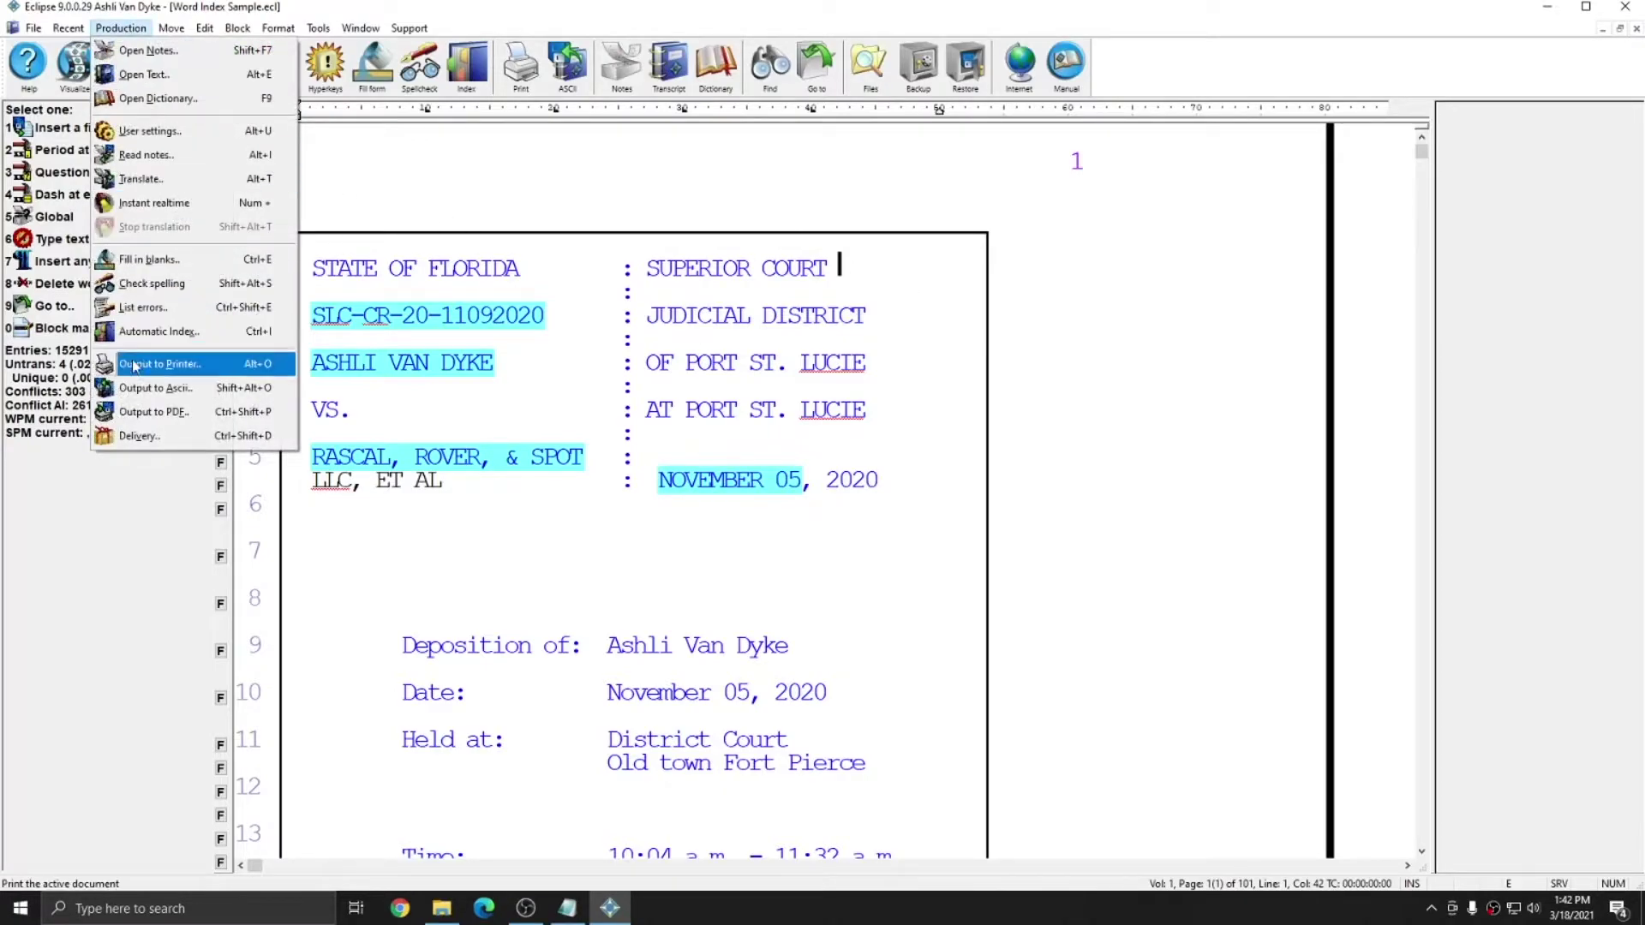
{"action": "left_click", "coordinate": [159, 412]}
{"action": "left_click", "coordinate": [874, 591]}
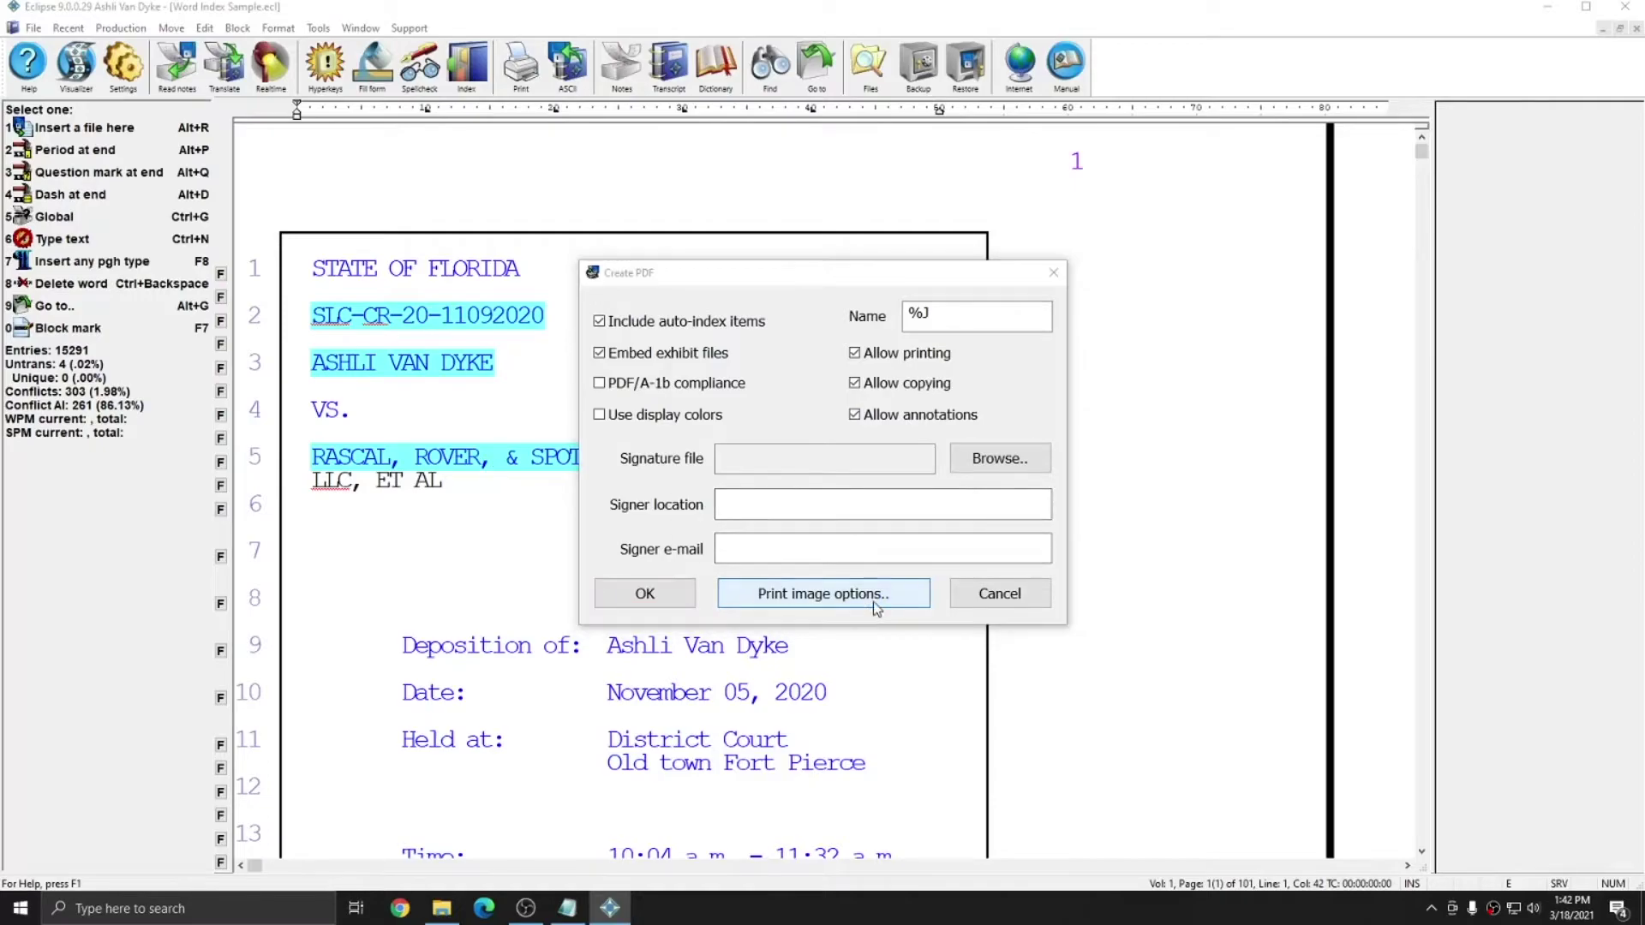
{"action": "left_click", "coordinate": [846, 418]}
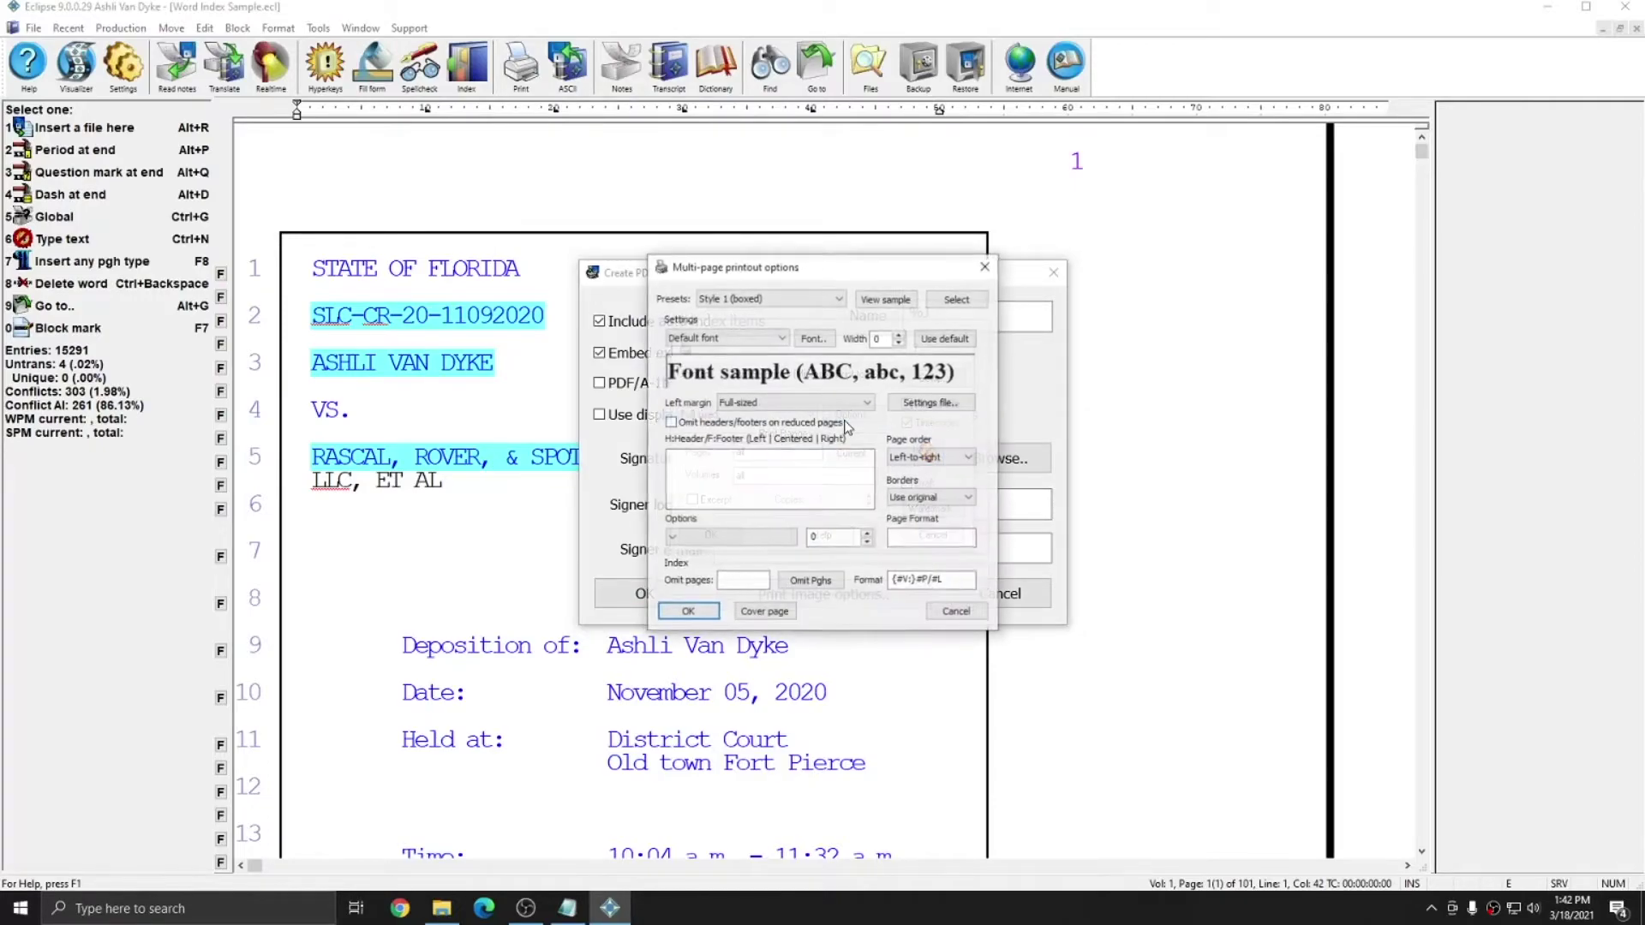
{"action": "left_click", "coordinate": [811, 583]}
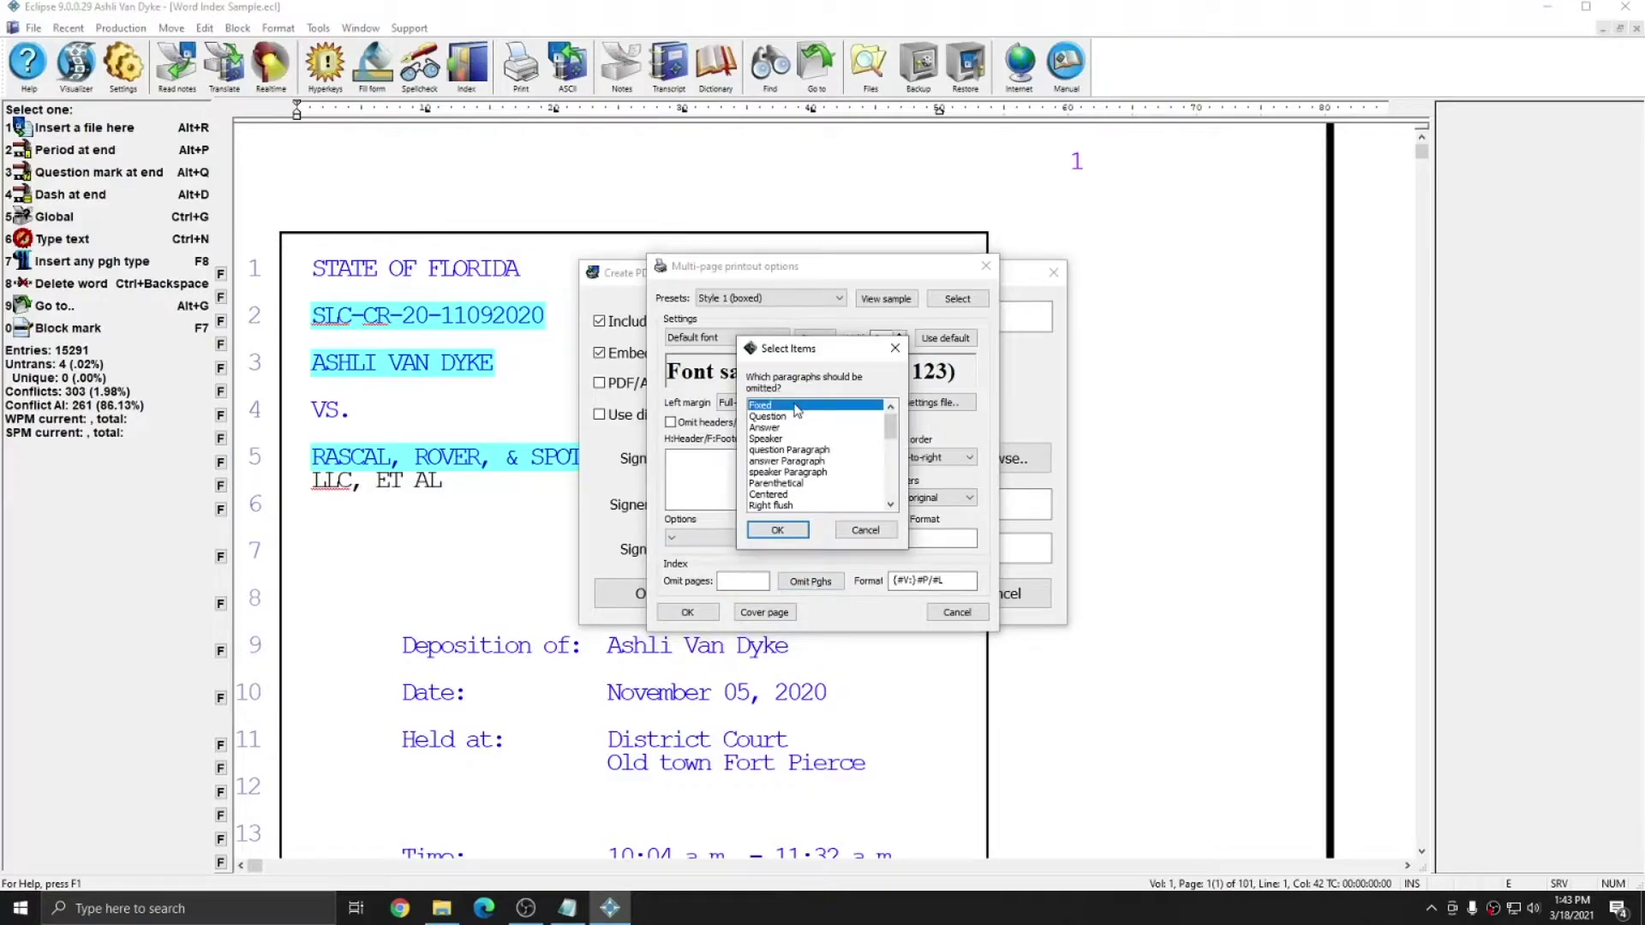
{"action": "left_click", "coordinate": [777, 529]}
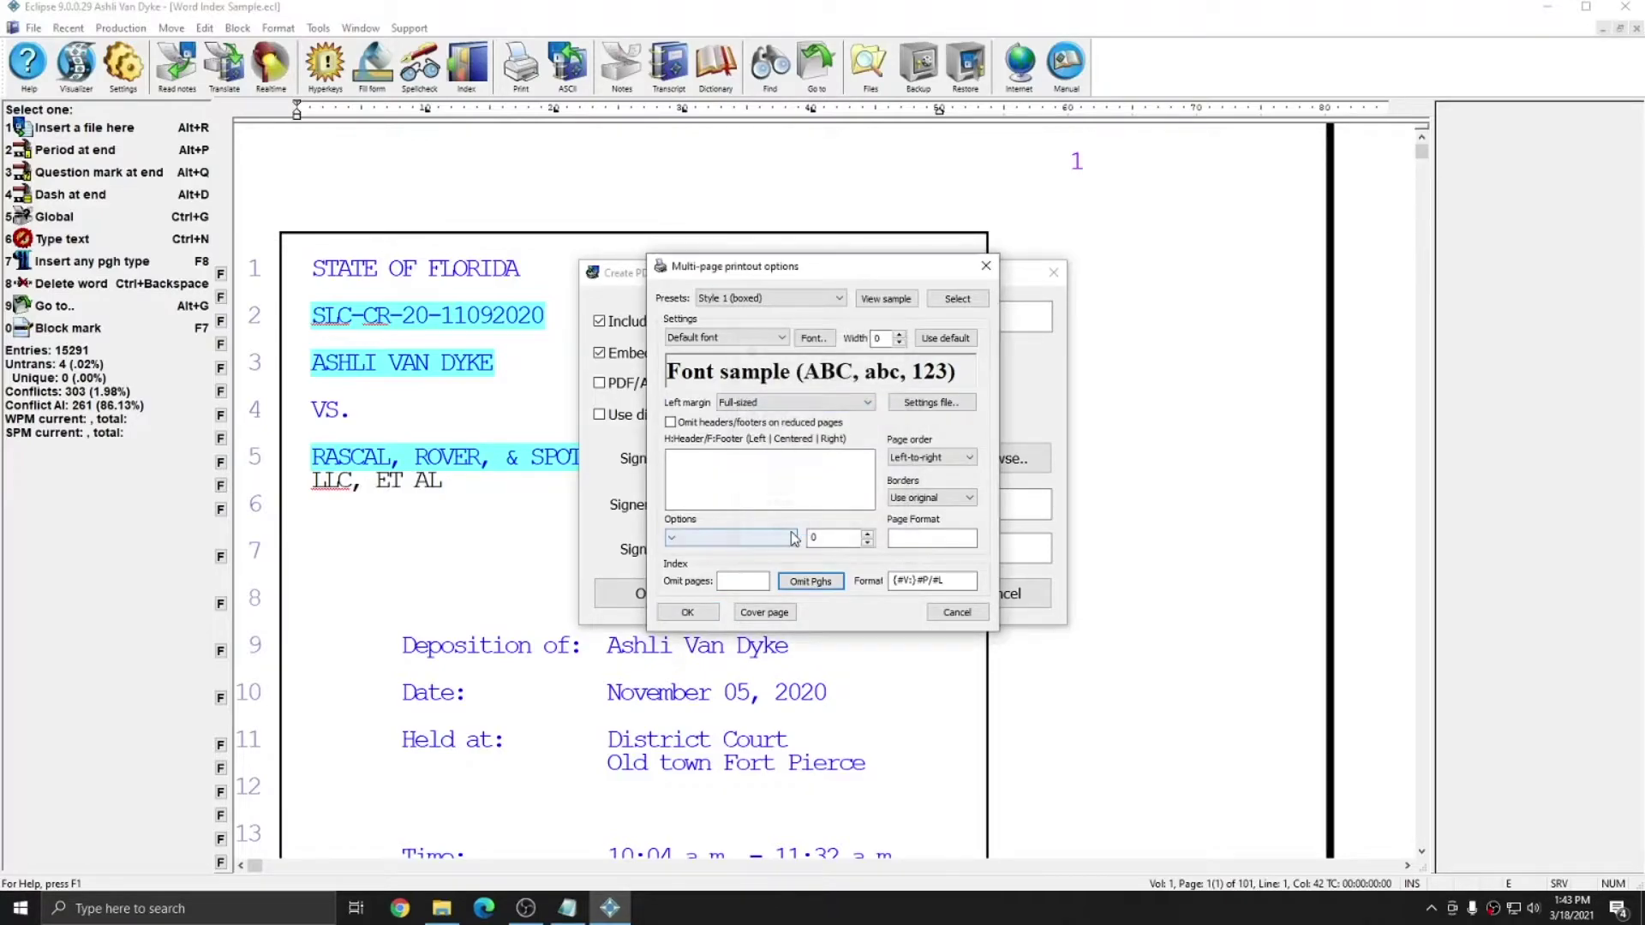
{"action": "left_click", "coordinate": [687, 611]}
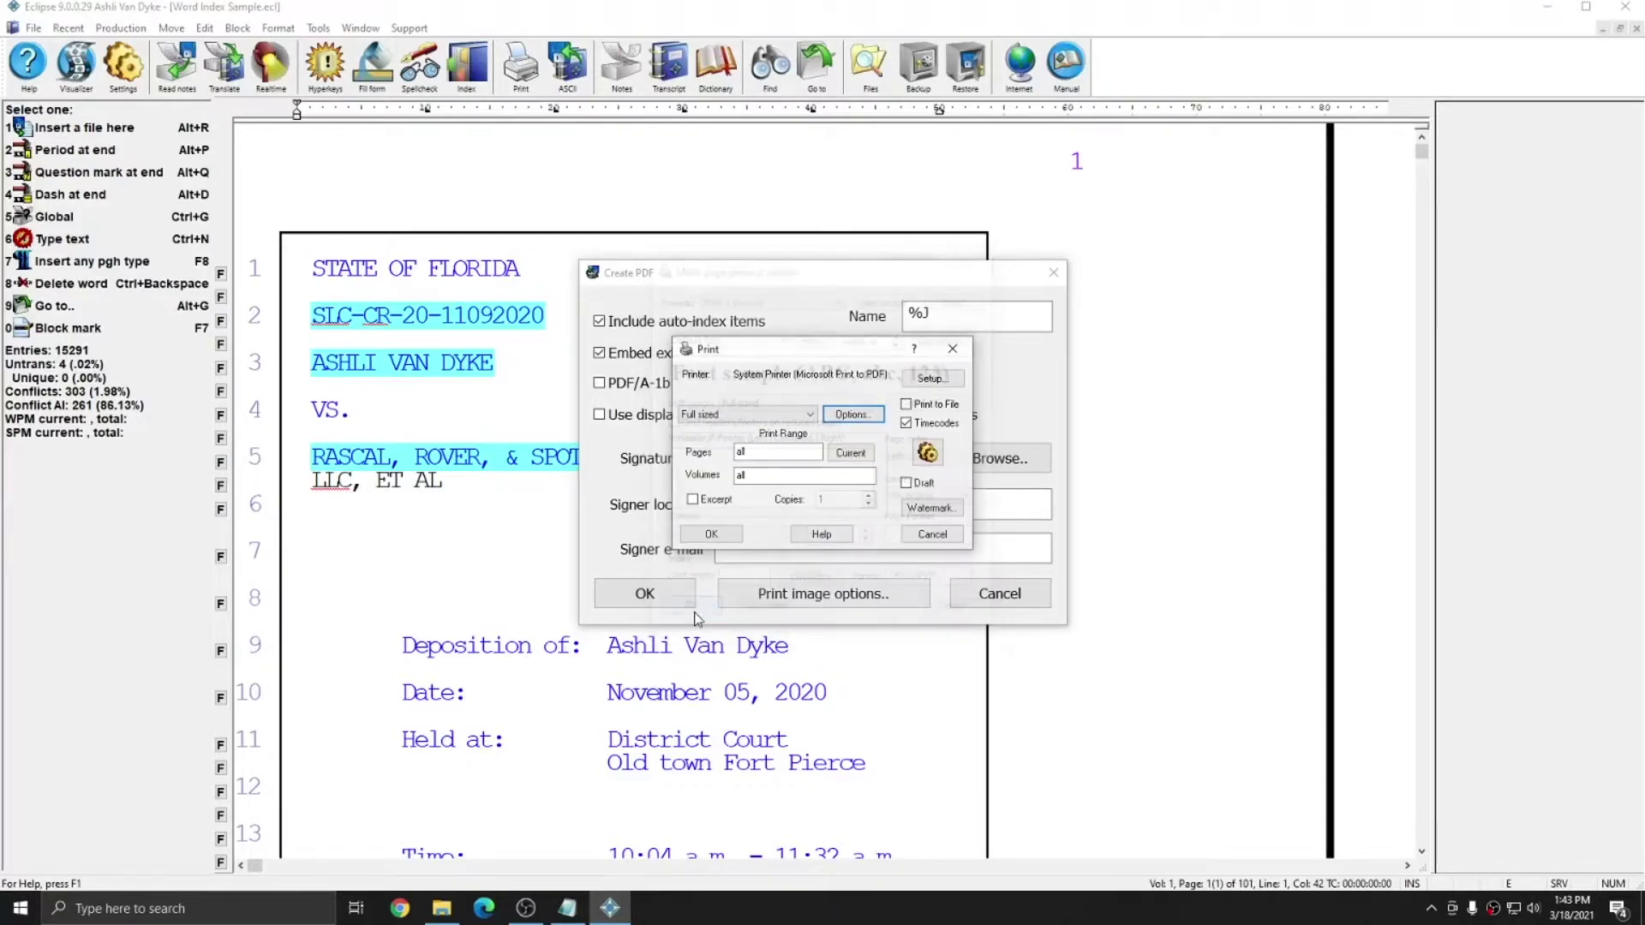
Step: Choose the Full sized with index layout and create the PDF
{"action": "left_click", "coordinate": [748, 413]}
{"action": "left_click", "coordinate": [742, 441]}
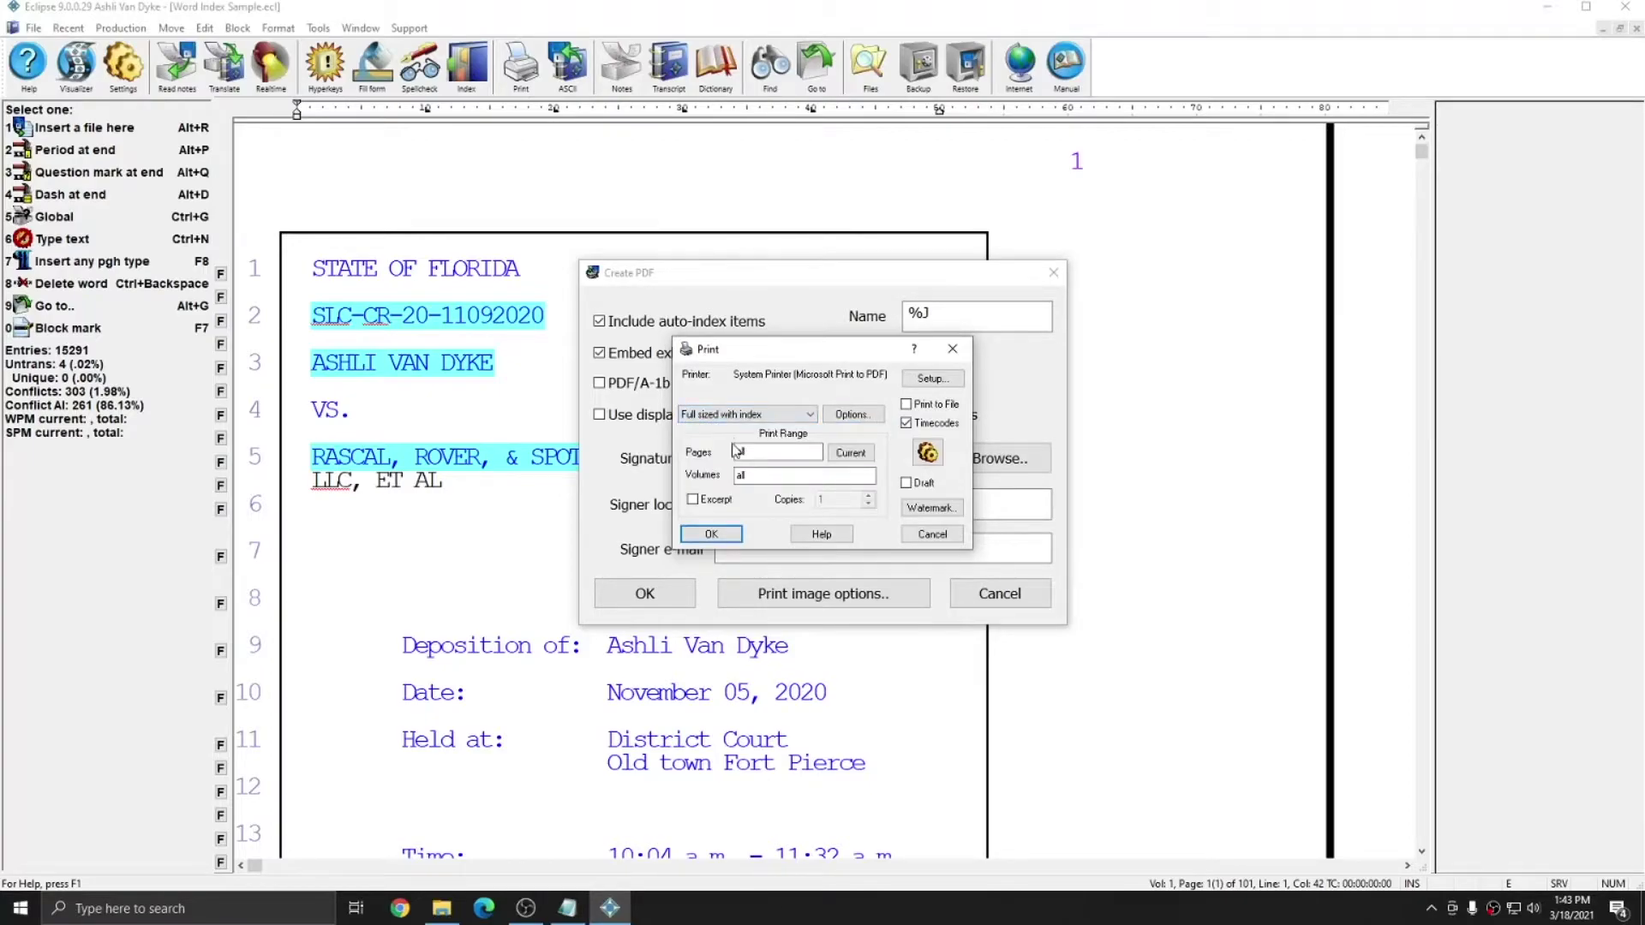
{"action": "left_click", "coordinate": [713, 534]}
{"action": "left_click", "coordinate": [661, 592]}
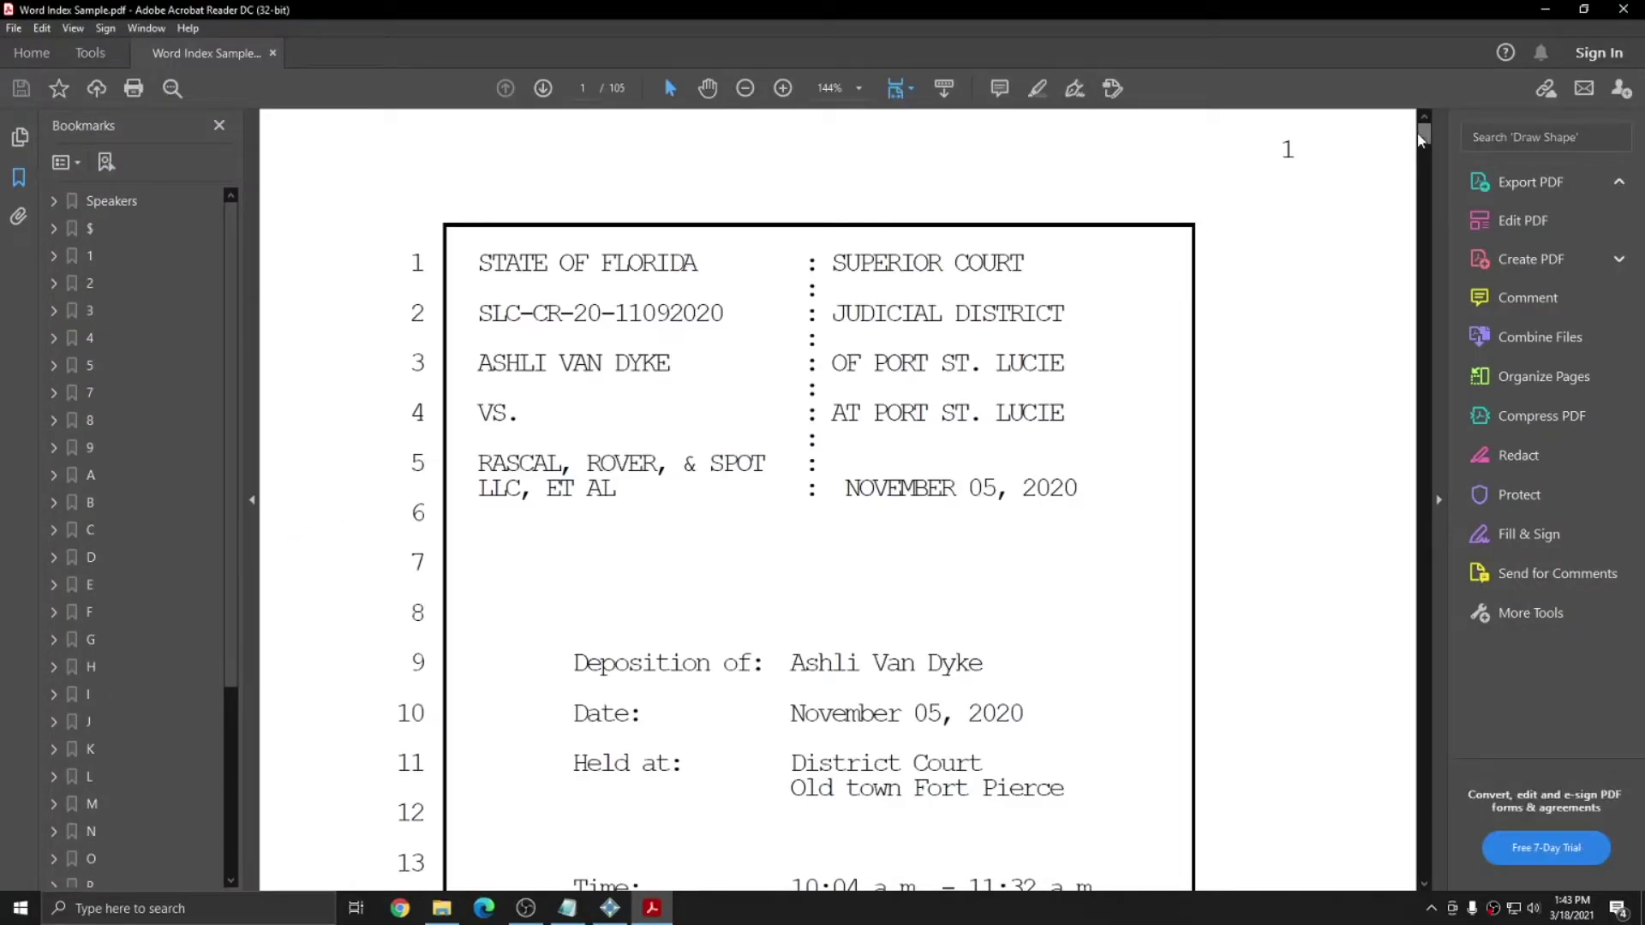
Step: Jump to page 105 and browse the word index, marking entries from 'striped' onward
{"action": "left_click_drag", "start_coordinate": [1424, 135], "coordinate": [1424, 865]}
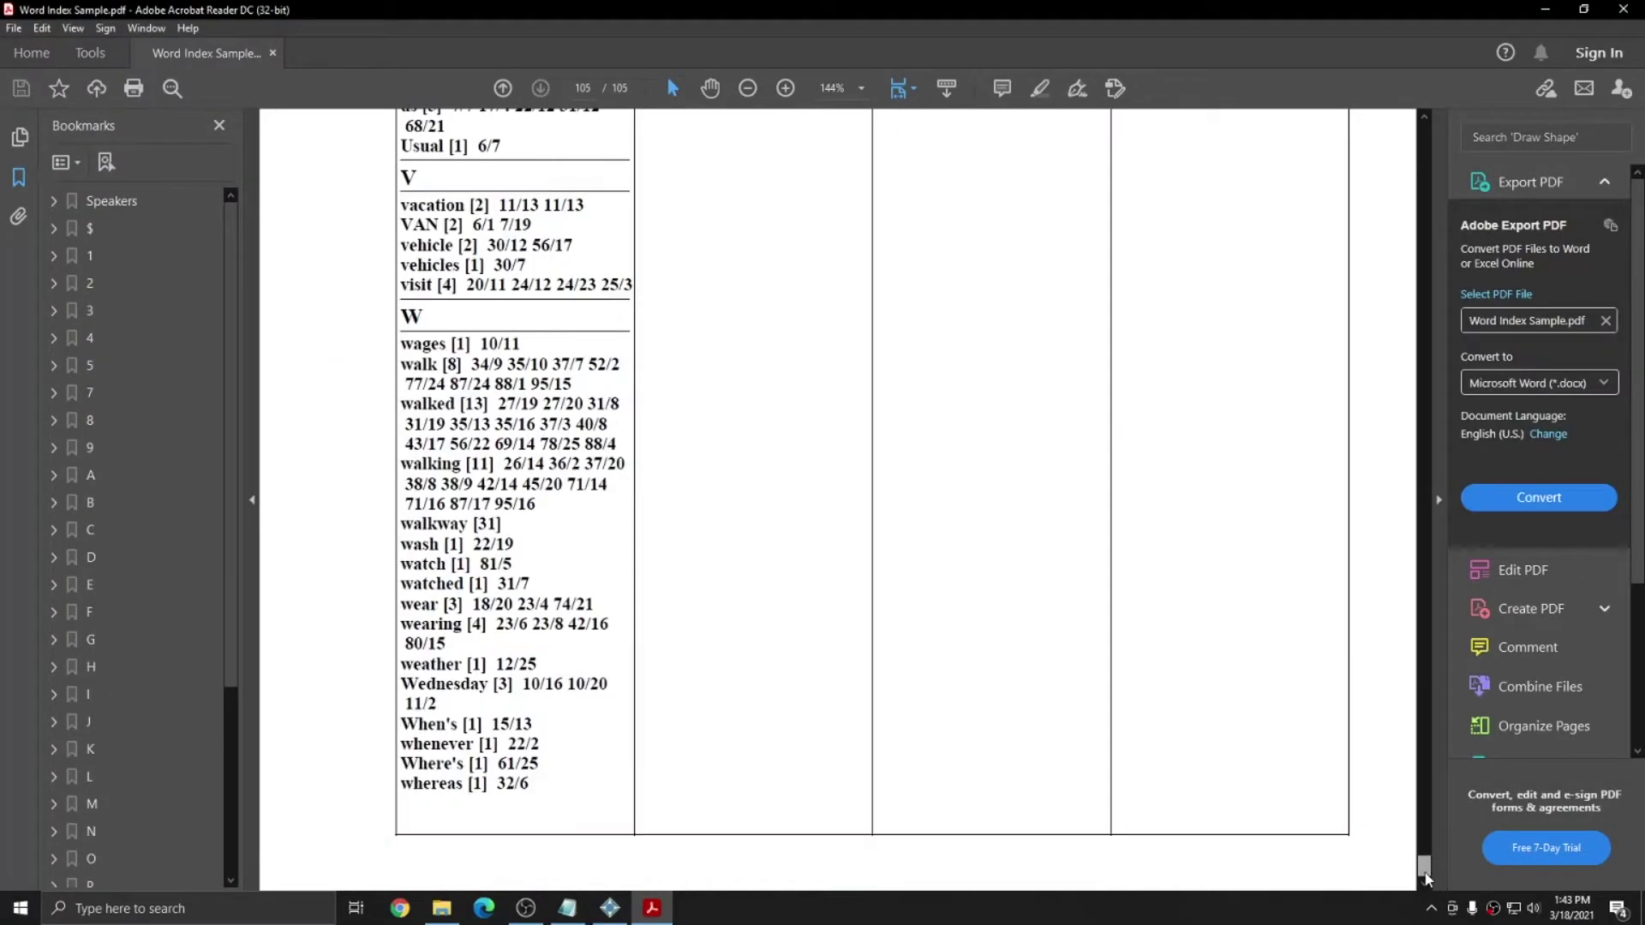
{"action": "scroll", "coordinate": [771, 600], "scroll_direction": "up", "scroll_amount": 3}
{"action": "scroll", "coordinate": [682, 570], "scroll_direction": "up", "scroll_amount": 3}
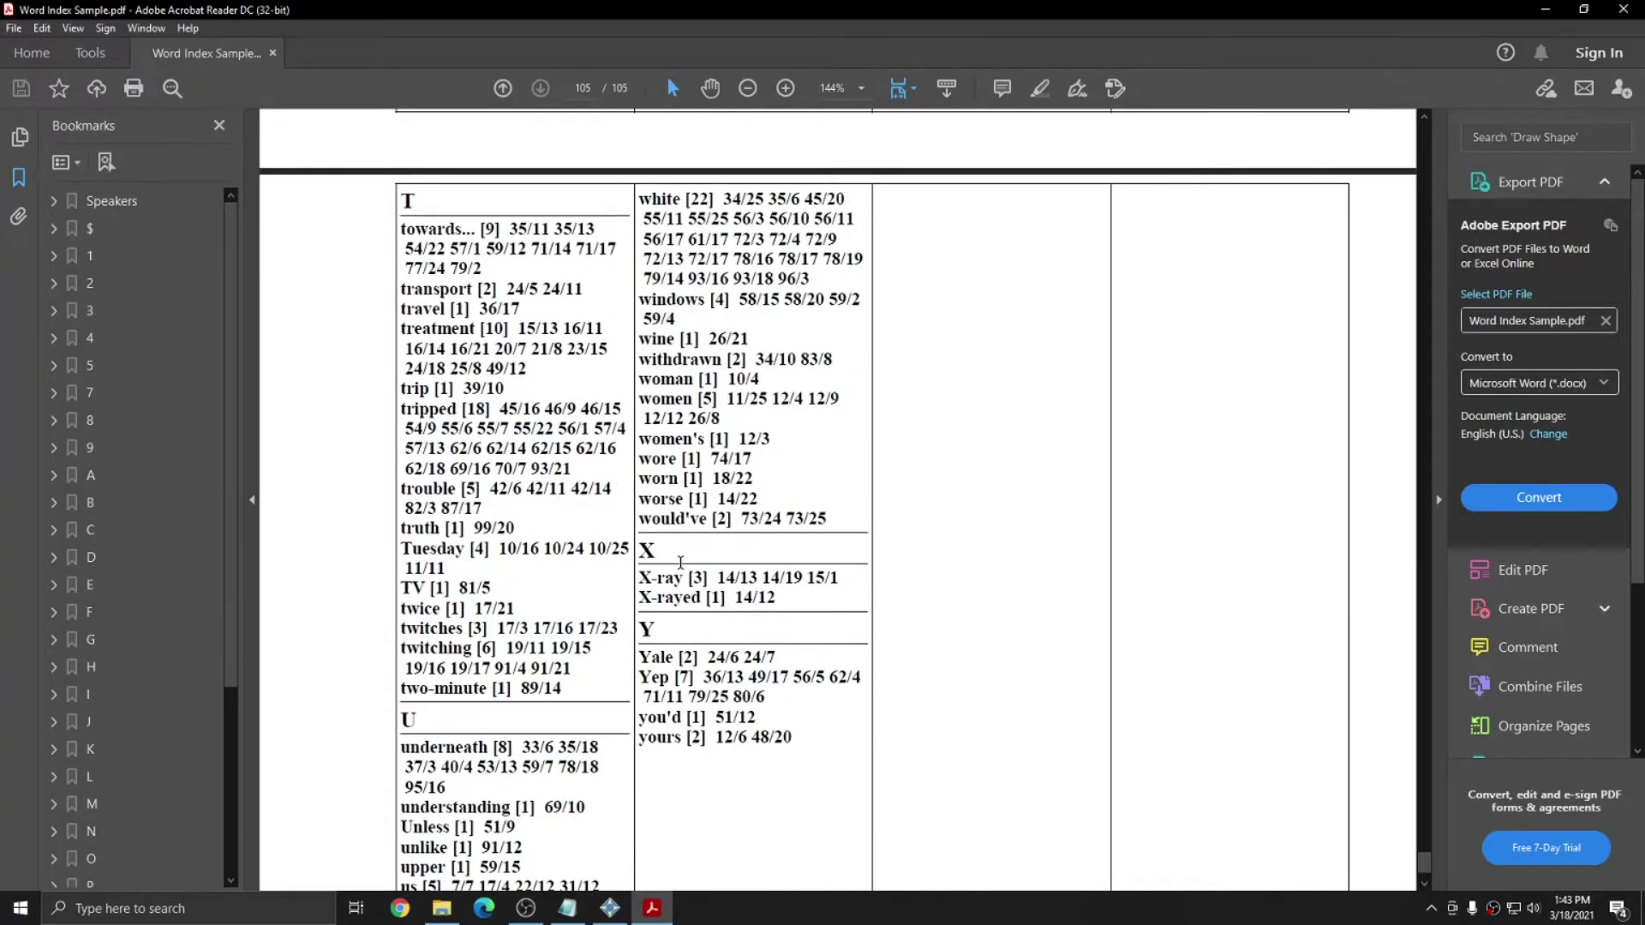
{"action": "scroll", "coordinate": [680, 562], "scroll_direction": "up", "scroll_amount": 4}
{"action": "scroll", "coordinate": [680, 562], "scroll_direction": "up", "scroll_amount": 2}
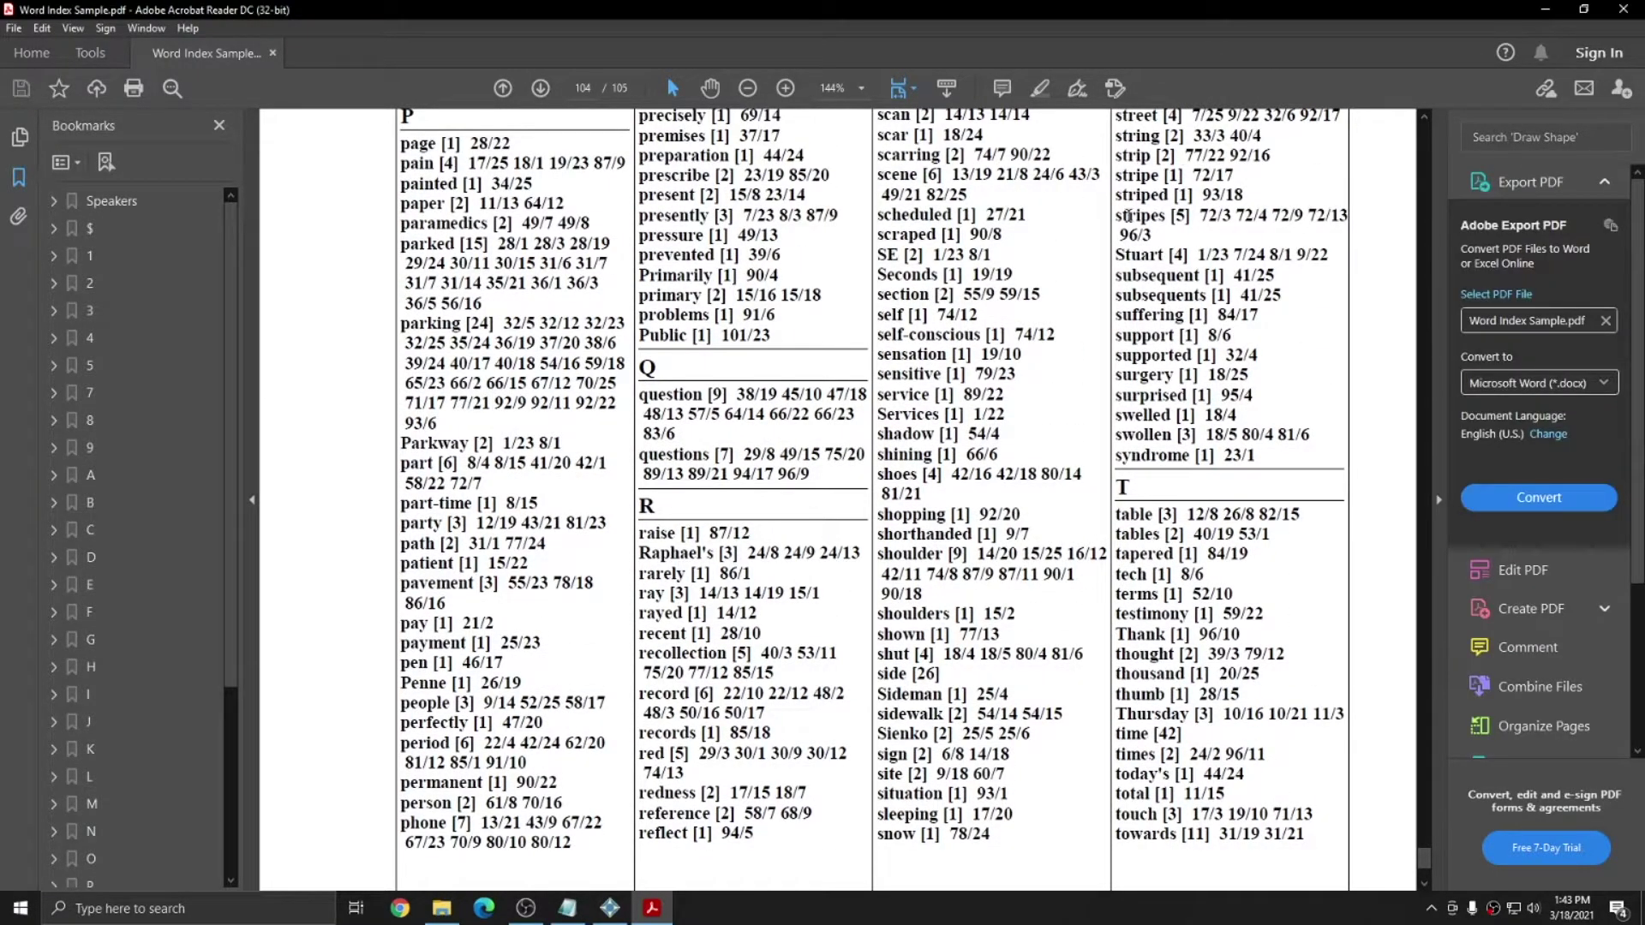
{"action": "left_click_drag", "start_coordinate": [1116, 196], "coordinate": [1259, 456]}
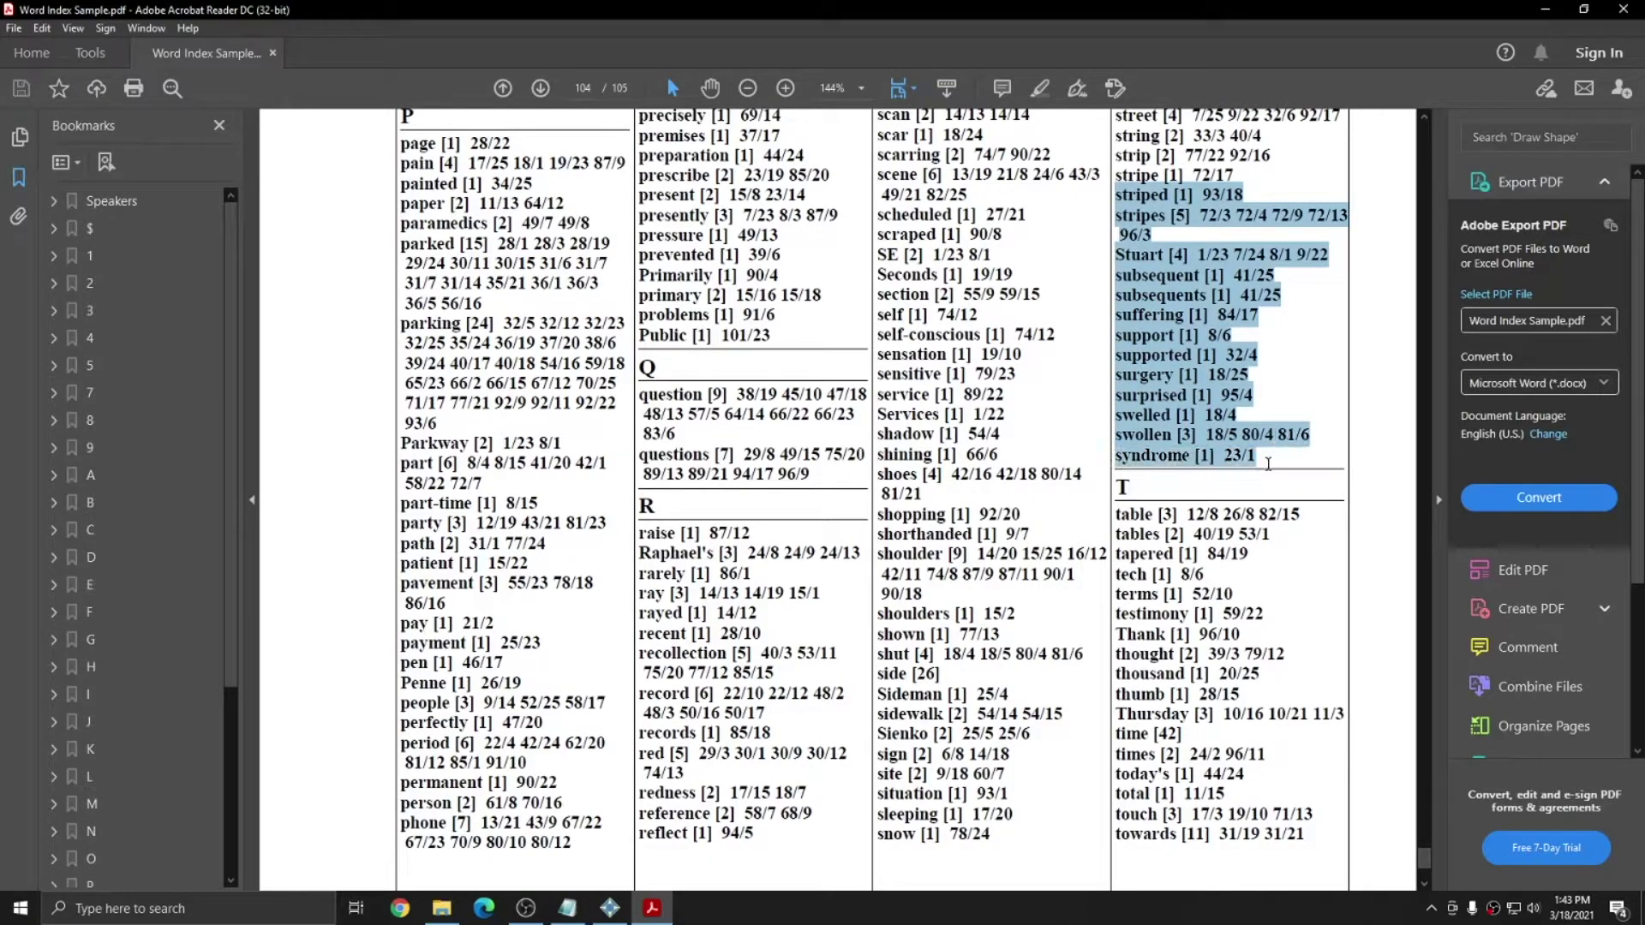
{"action": "left_click", "coordinate": [1266, 457]}
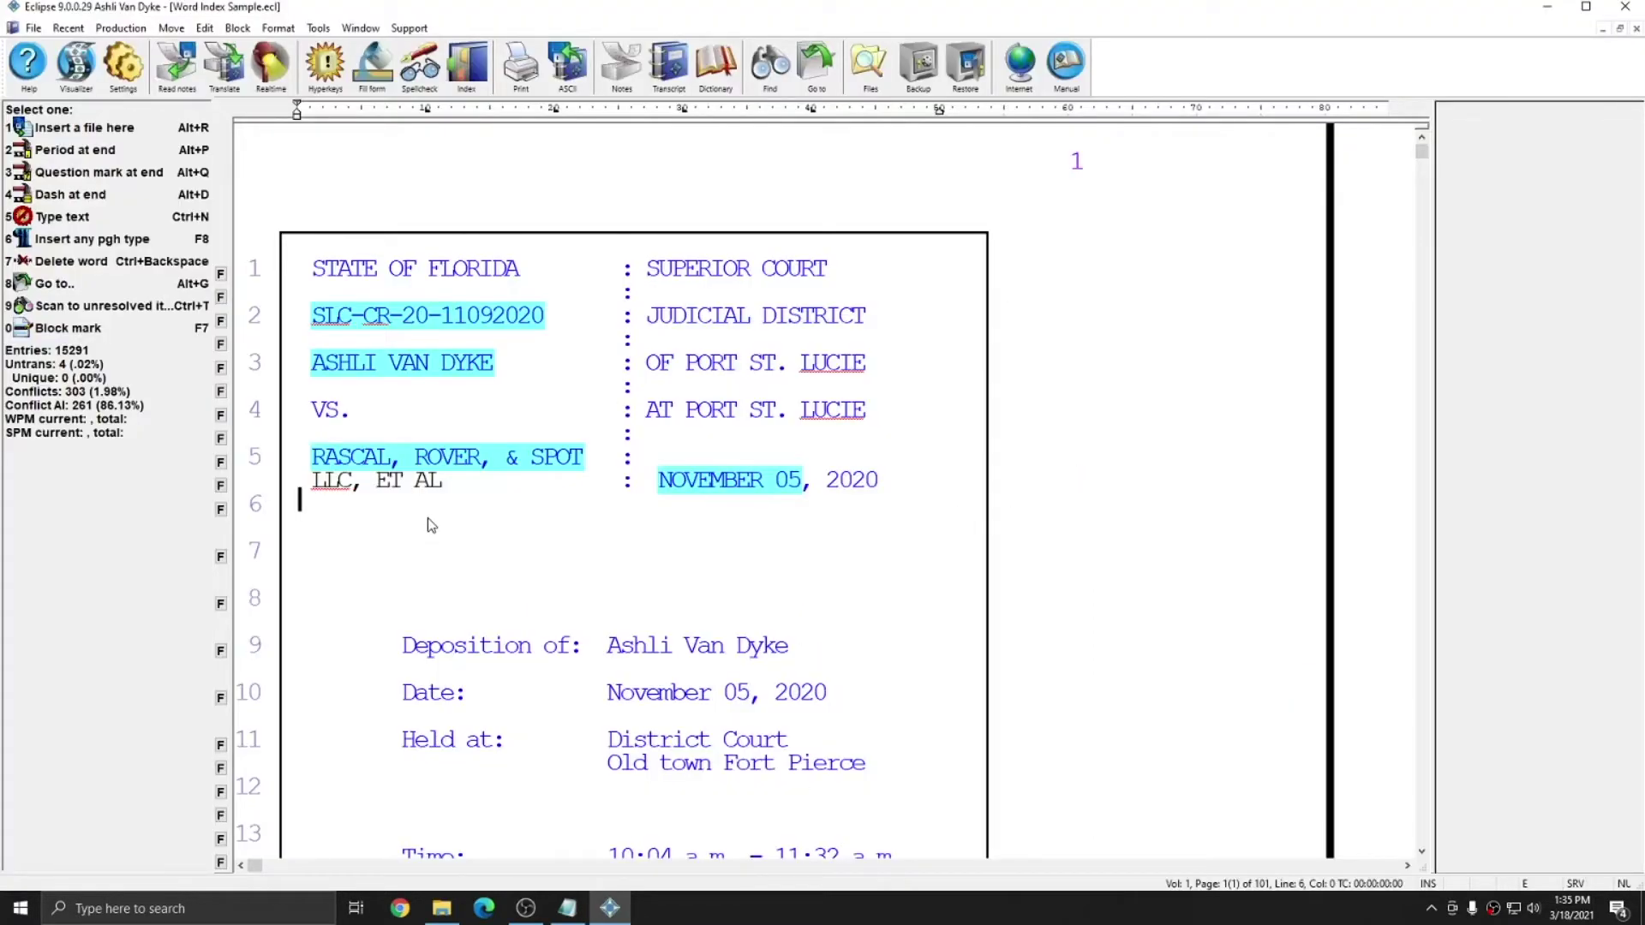
Step: Raise the Index threshold to 3 in the PDF export's Multi-page printout options
{"action": "left_click", "coordinate": [120, 29]}
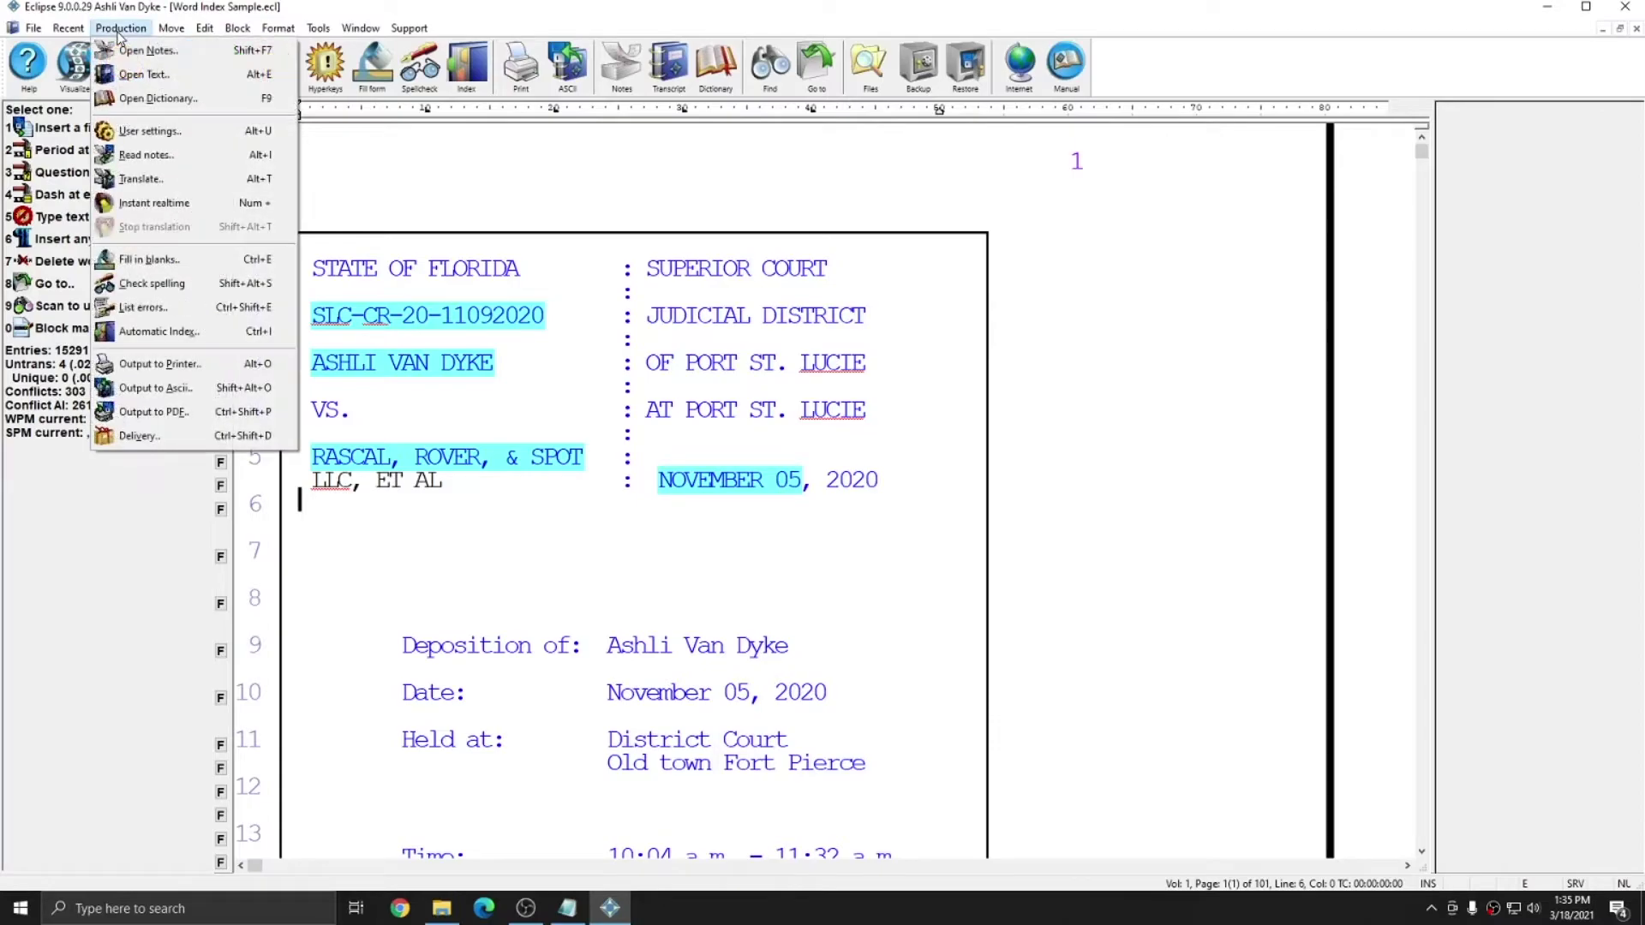
{"action": "left_click", "coordinate": [153, 412]}
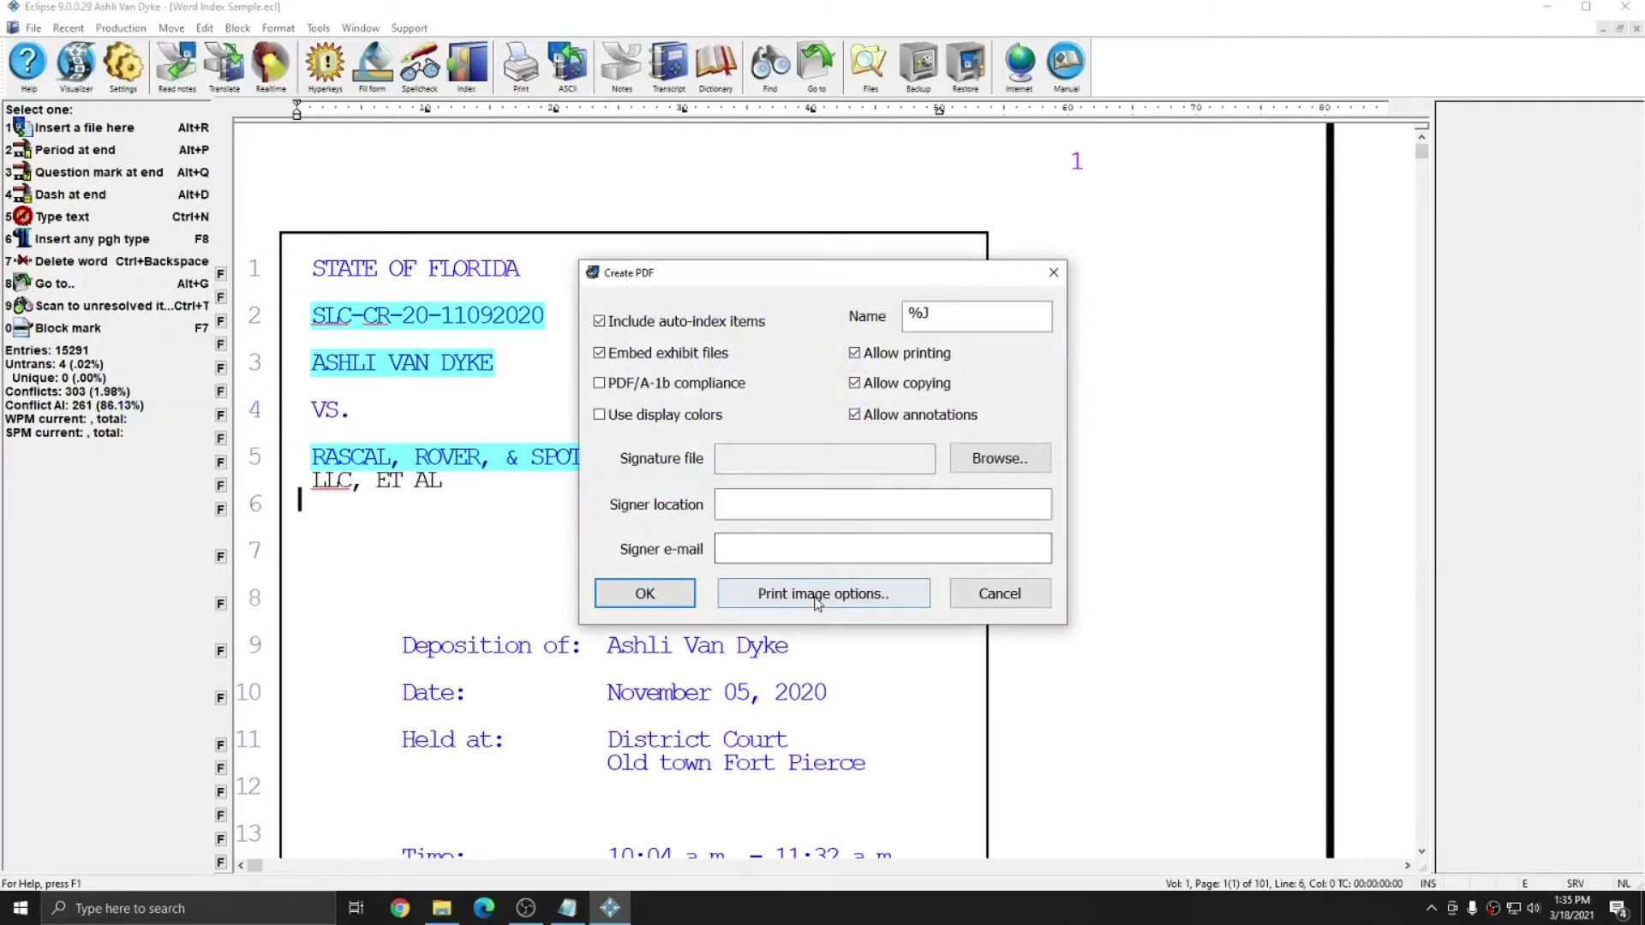
{"action": "left_click", "coordinate": [818, 600]}
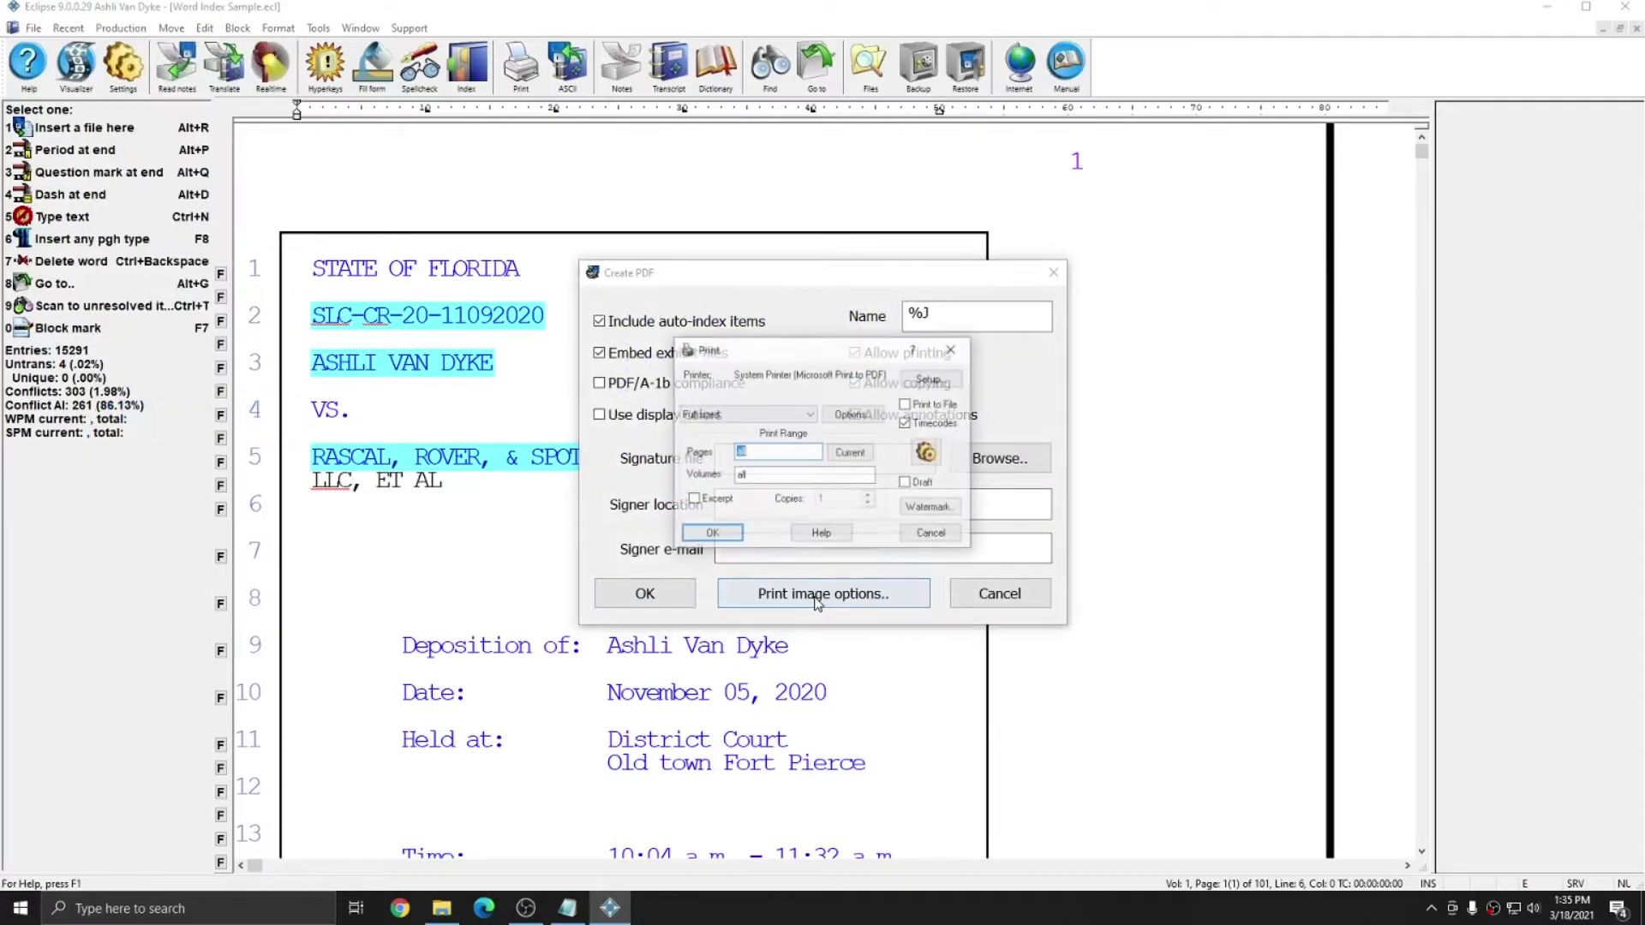
{"action": "left_click", "coordinate": [852, 415]}
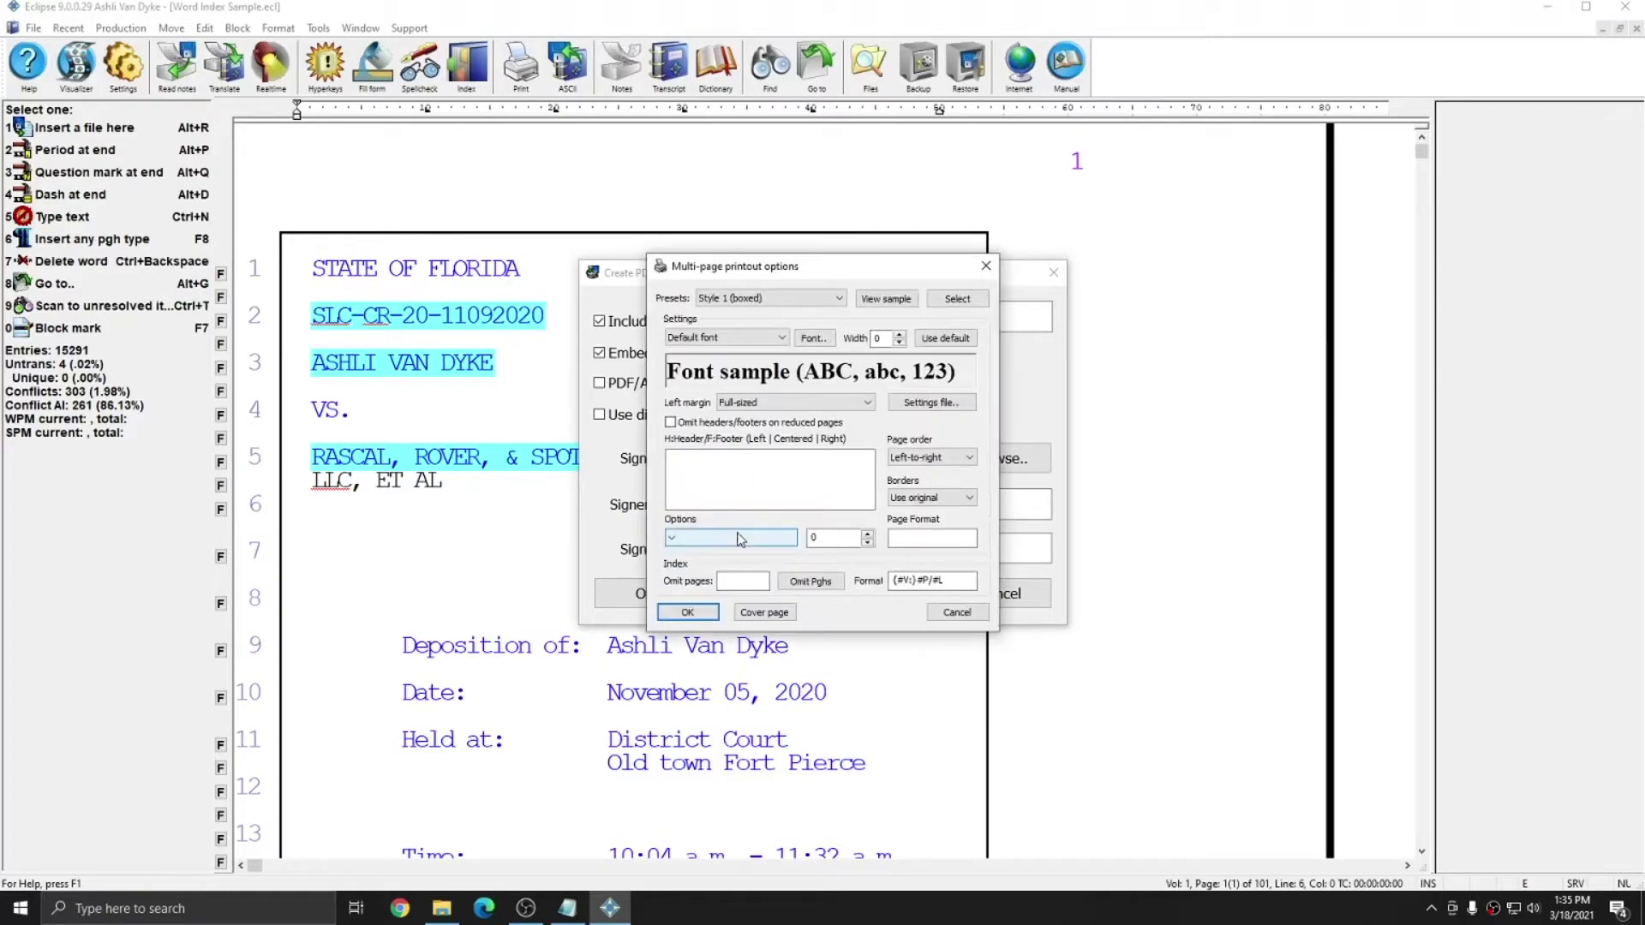
{"action": "left_click", "coordinate": [741, 539]}
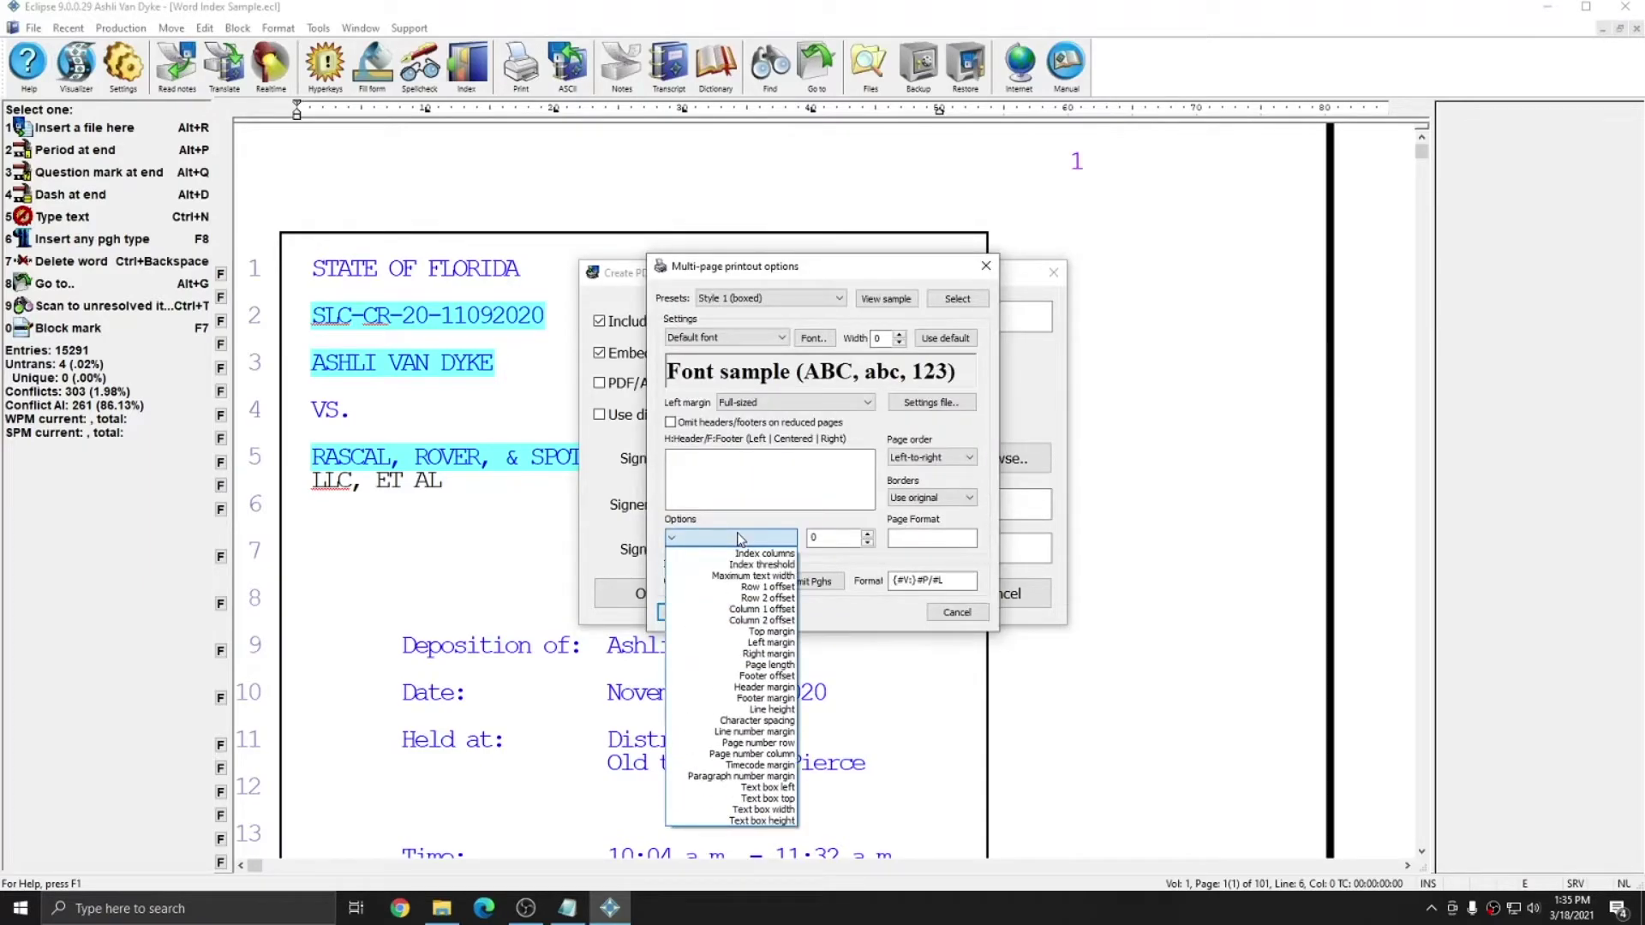
{"action": "left_click", "coordinate": [737, 565]}
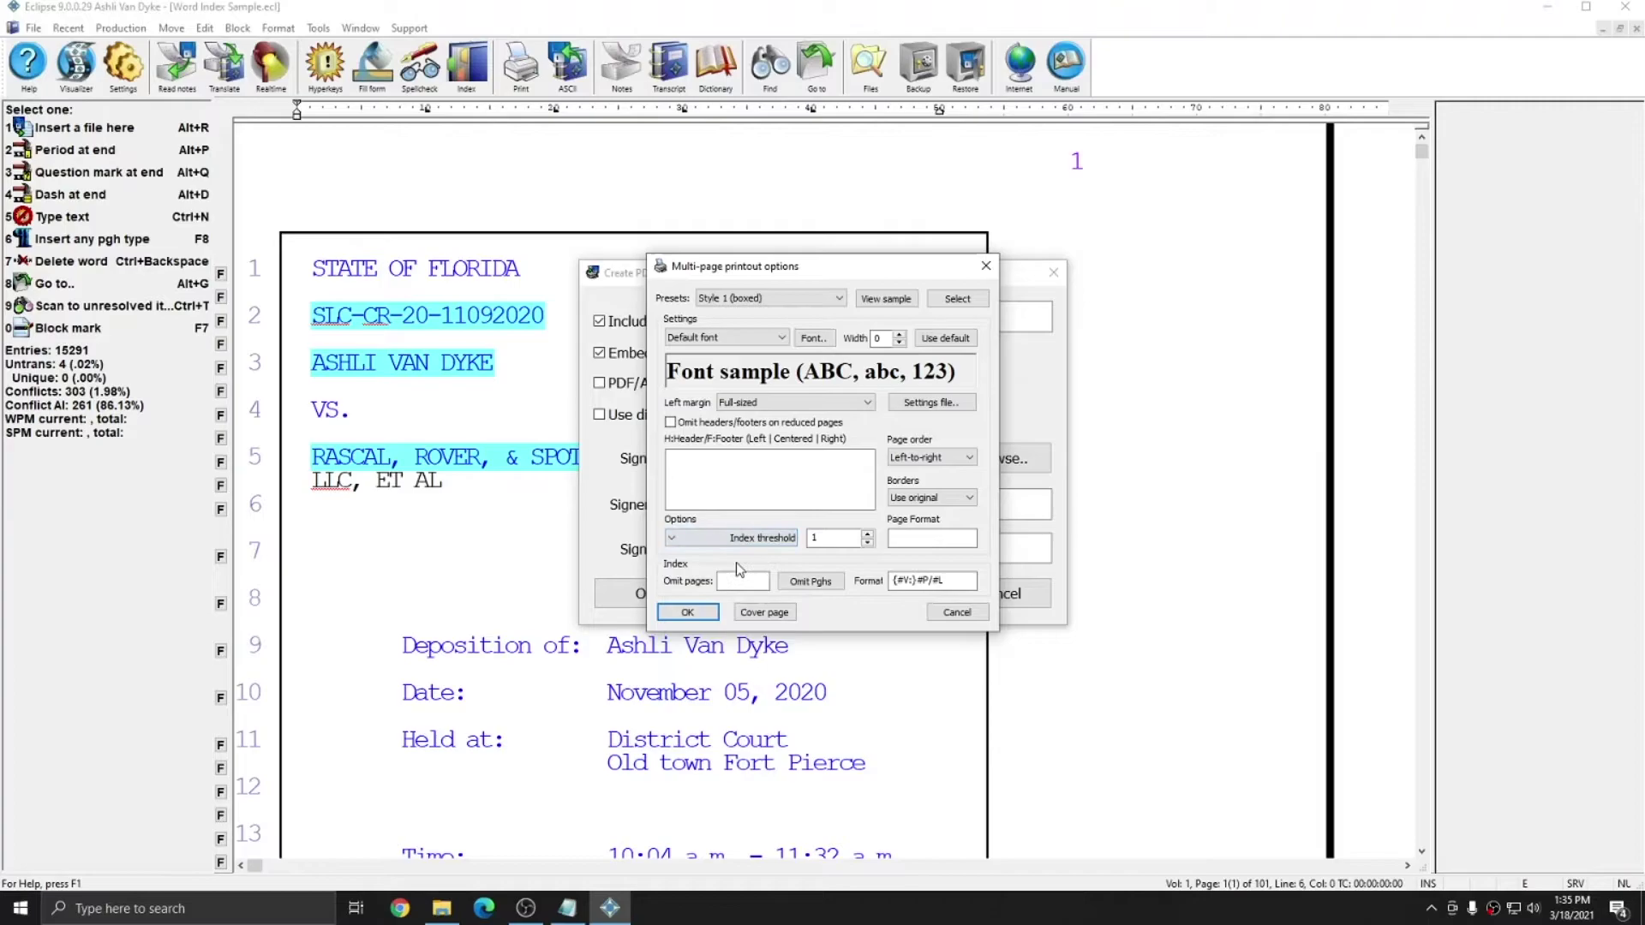
{"action": "left_click", "coordinate": [868, 533]}
{"action": "left_click", "coordinate": [868, 533]}
{"action": "left_click", "coordinate": [702, 613]}
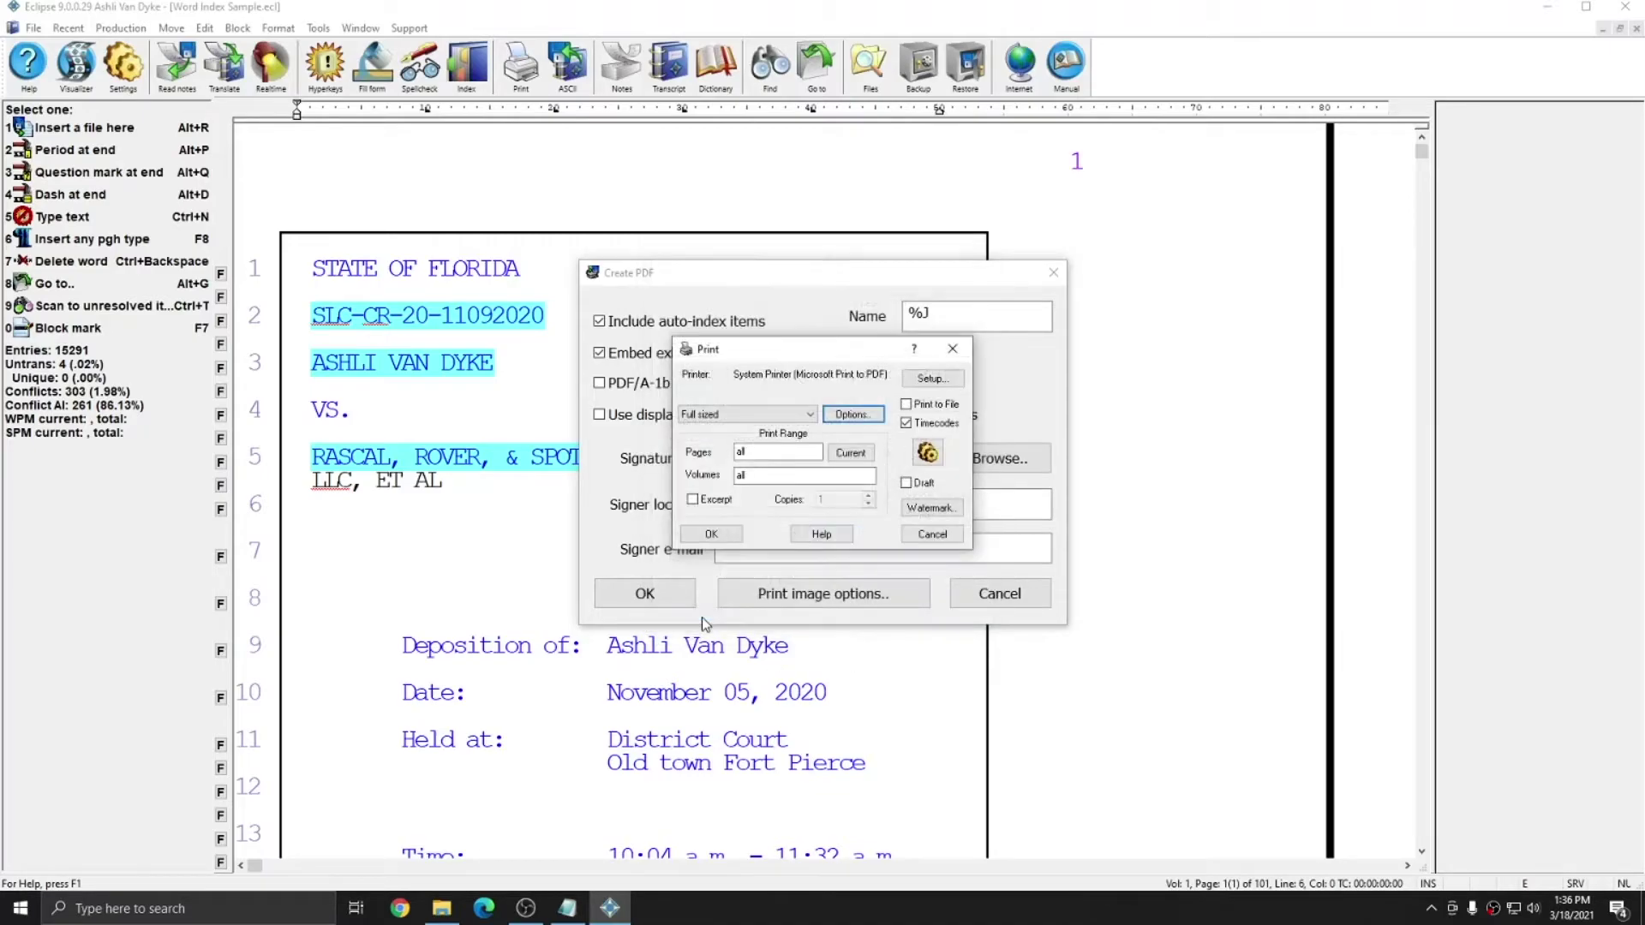
Step: Choose the Index only layout and export the PDF
{"action": "left_click", "coordinate": [742, 414]}
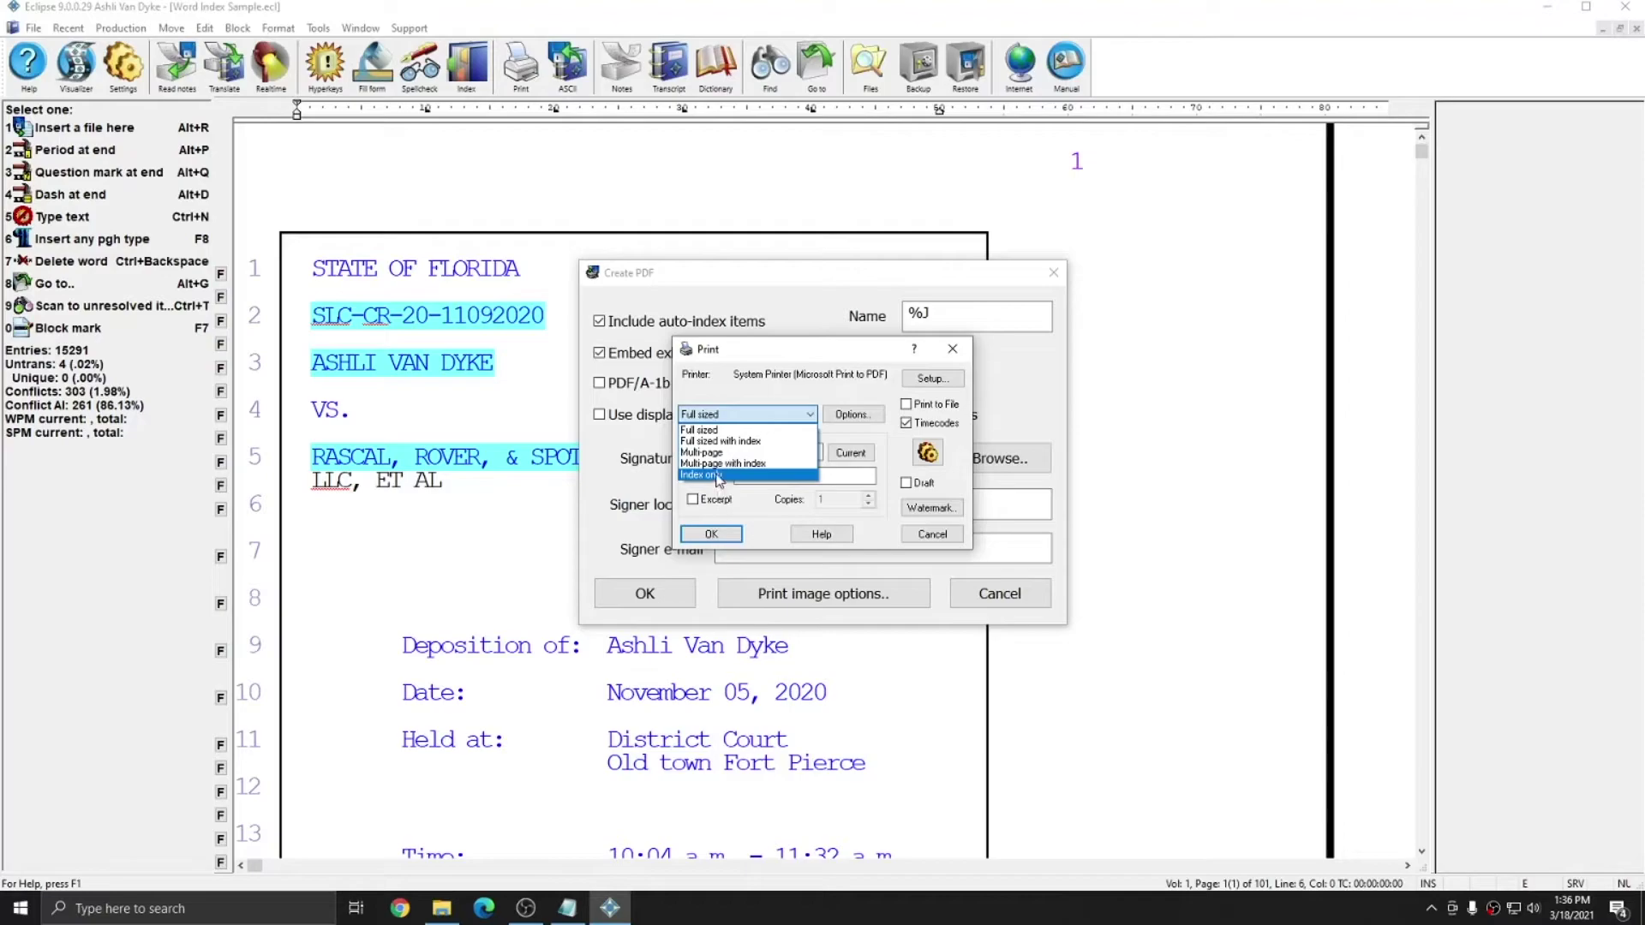
{"action": "left_click", "coordinate": [720, 488]}
{"action": "left_click", "coordinate": [724, 536]}
{"action": "left_click", "coordinate": [684, 594]}
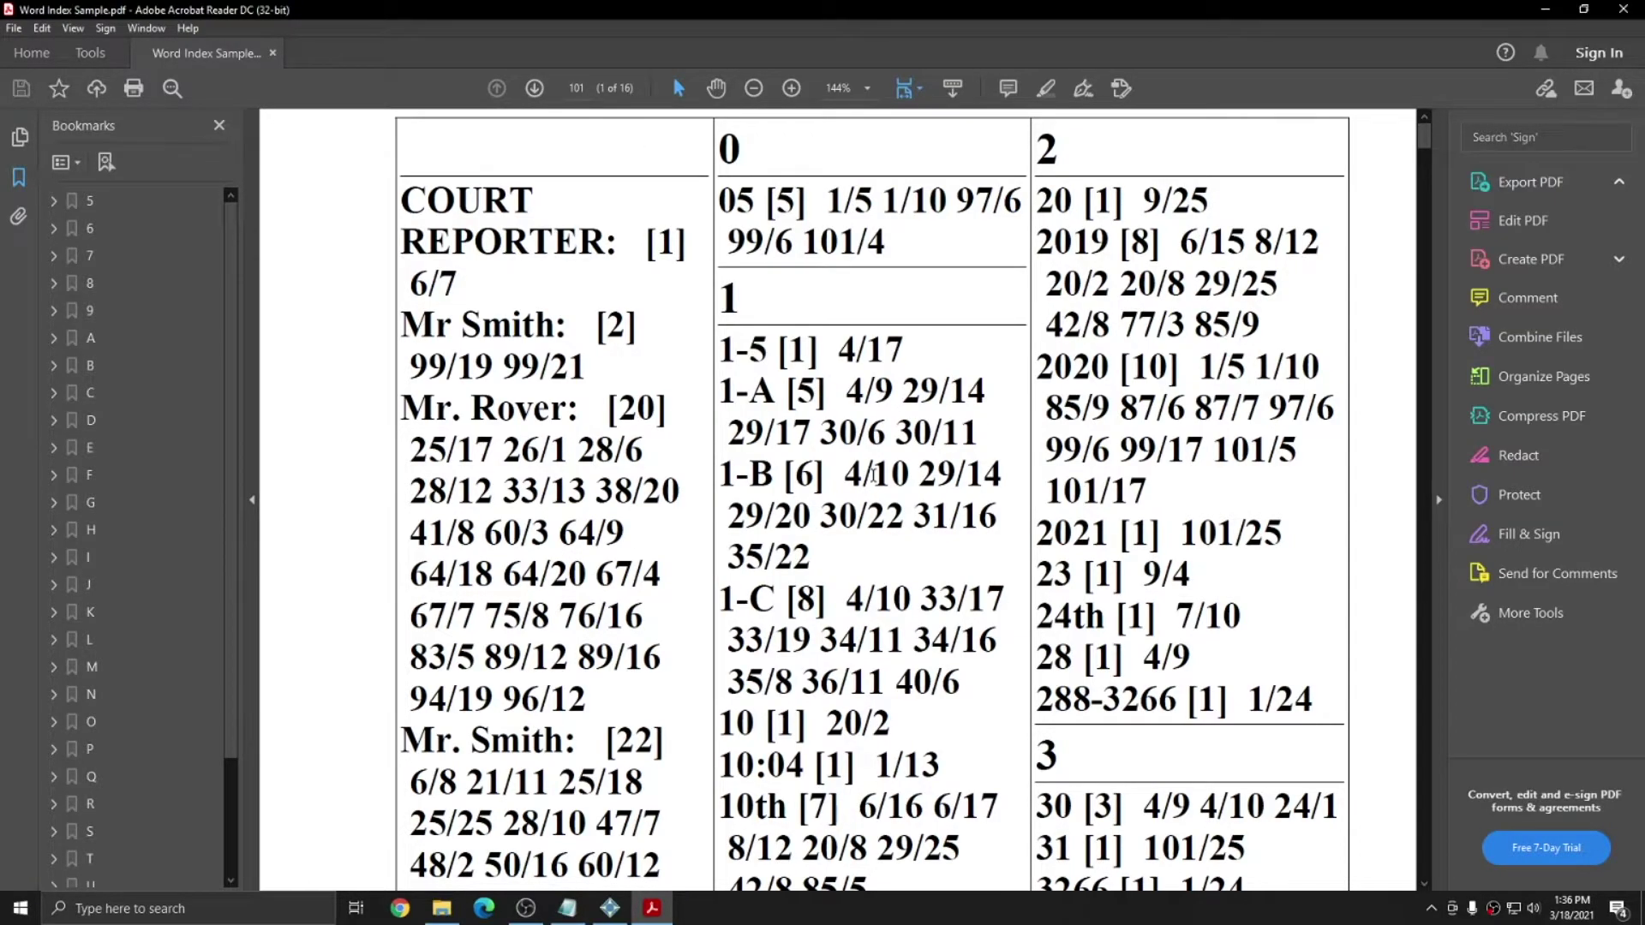
{"action": "scroll", "coordinate": [874, 476], "scroll_direction": "down", "scroll_amount": 1}
{"action": "scroll", "coordinate": [874, 475], "scroll_direction": "down", "scroll_amount": 20}
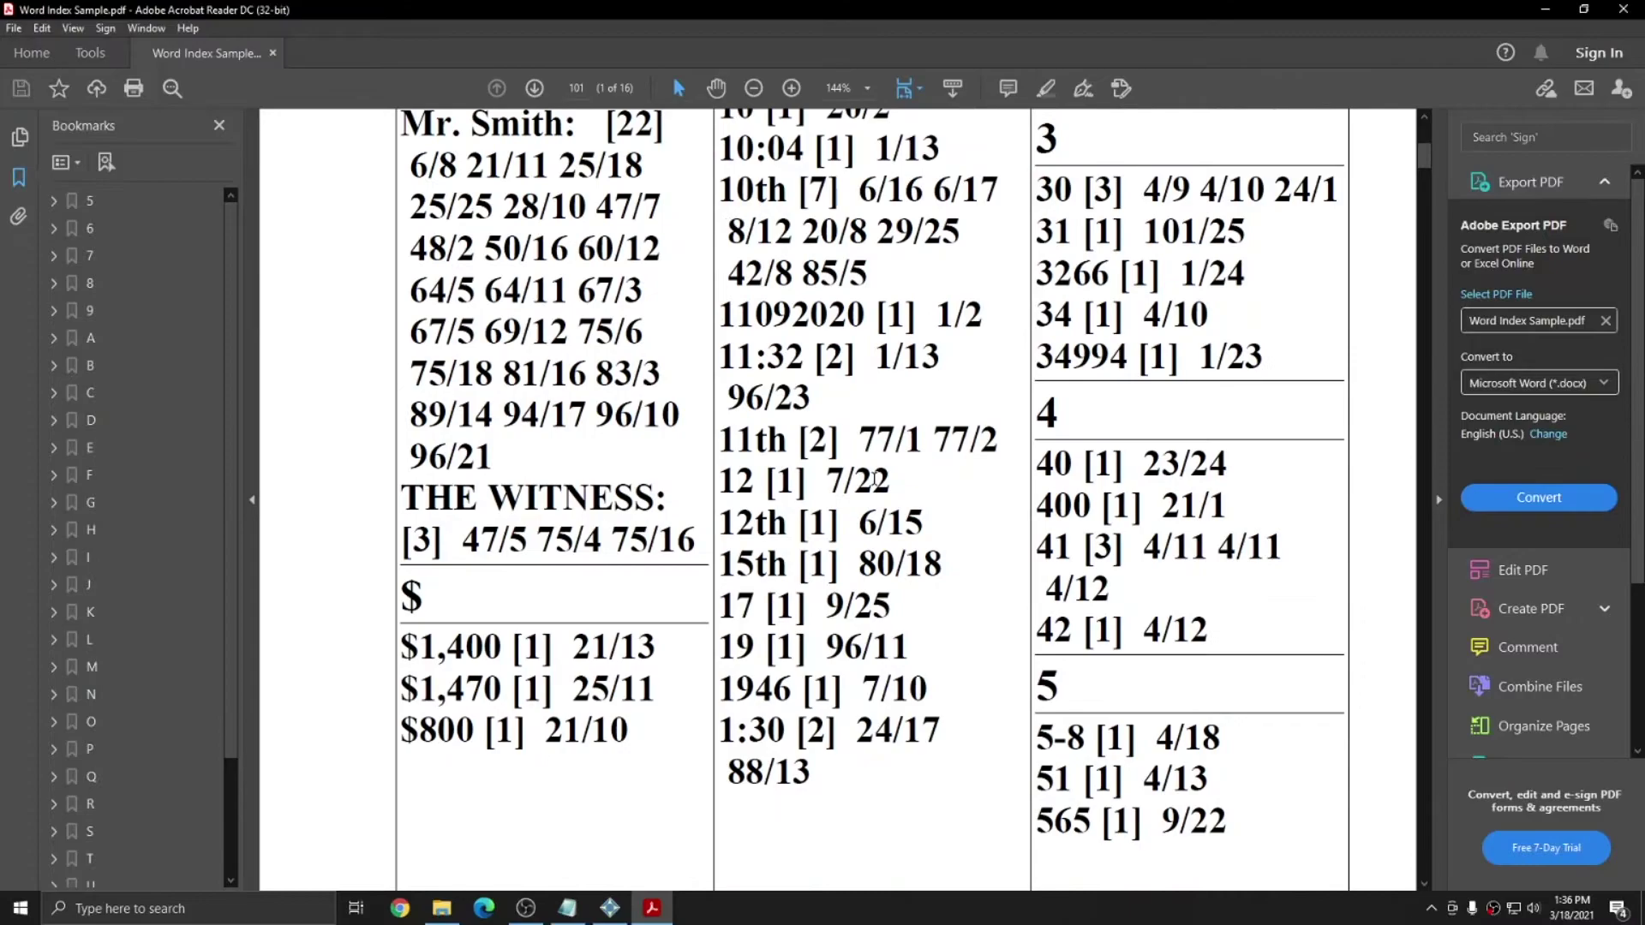
{"action": "scroll", "coordinate": [875, 481], "scroll_direction": "down", "scroll_amount": 20}
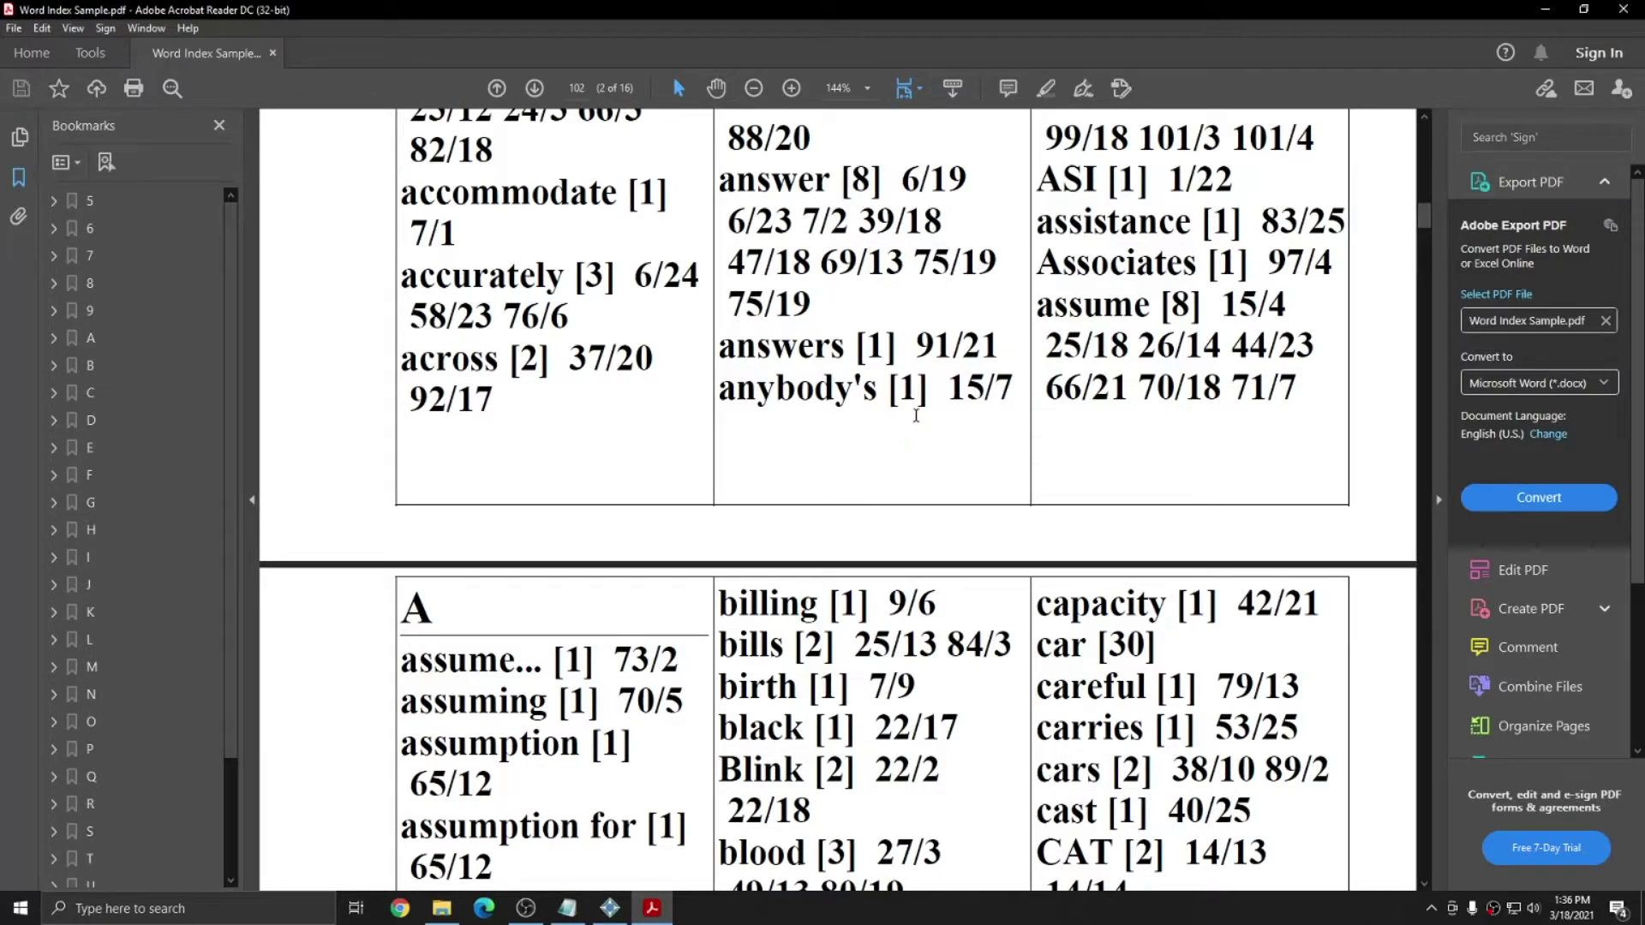
{"action": "scroll", "coordinate": [916, 416], "scroll_direction": "up", "scroll_amount": 10}
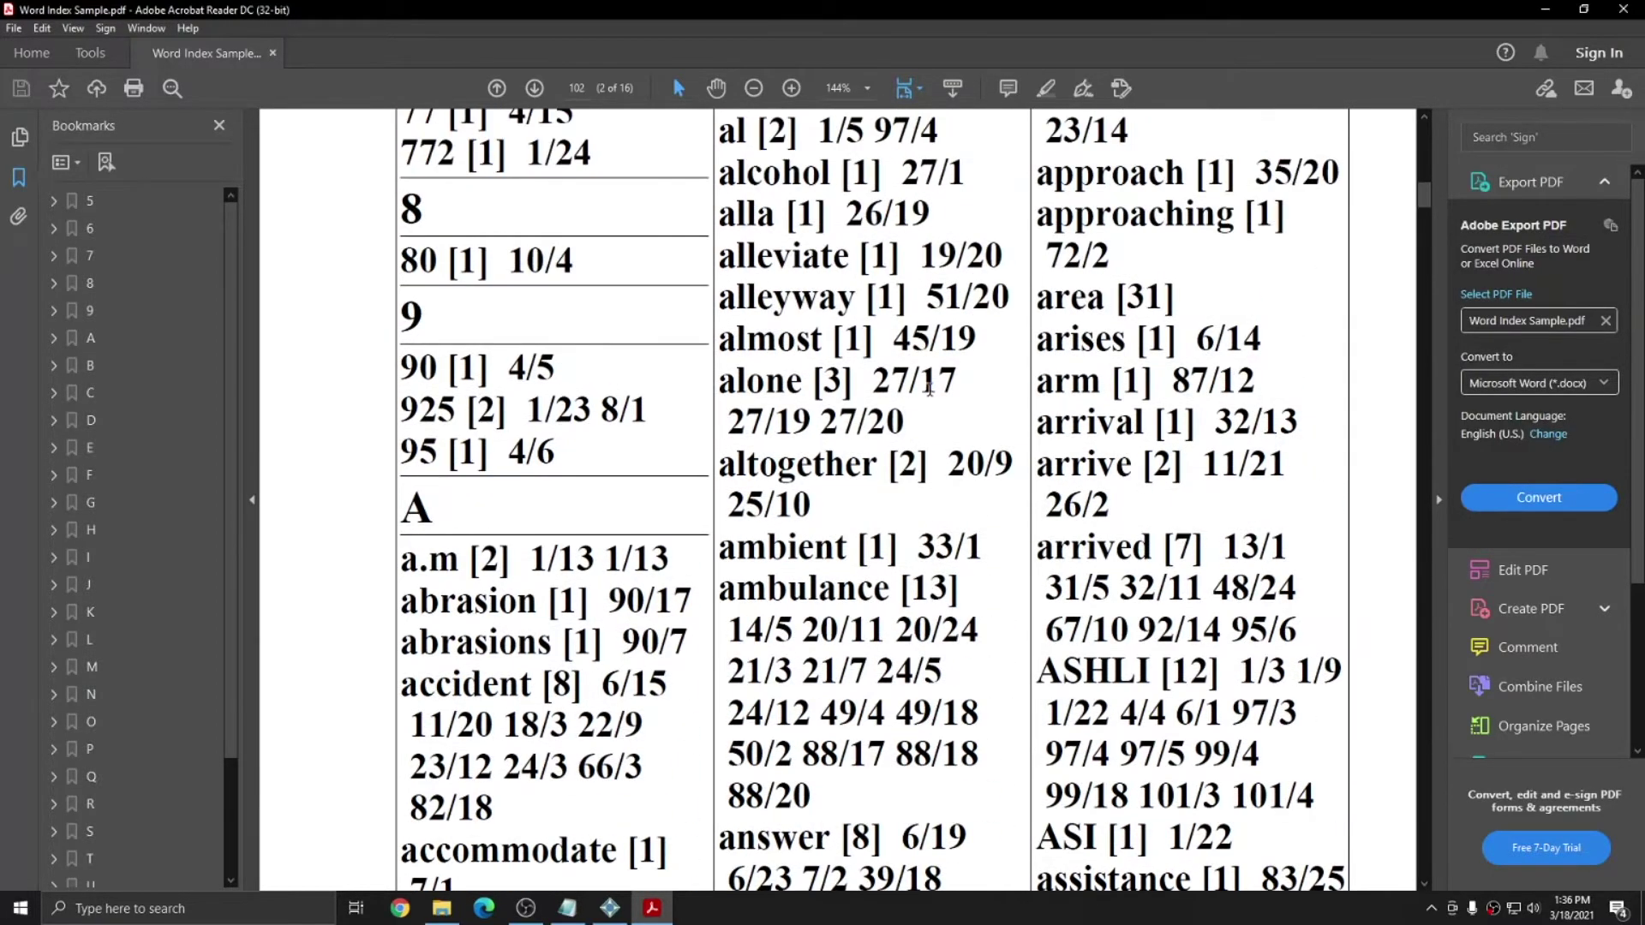
{"action": "scroll", "coordinate": [930, 389], "scroll_direction": "up", "scroll_amount": 4}
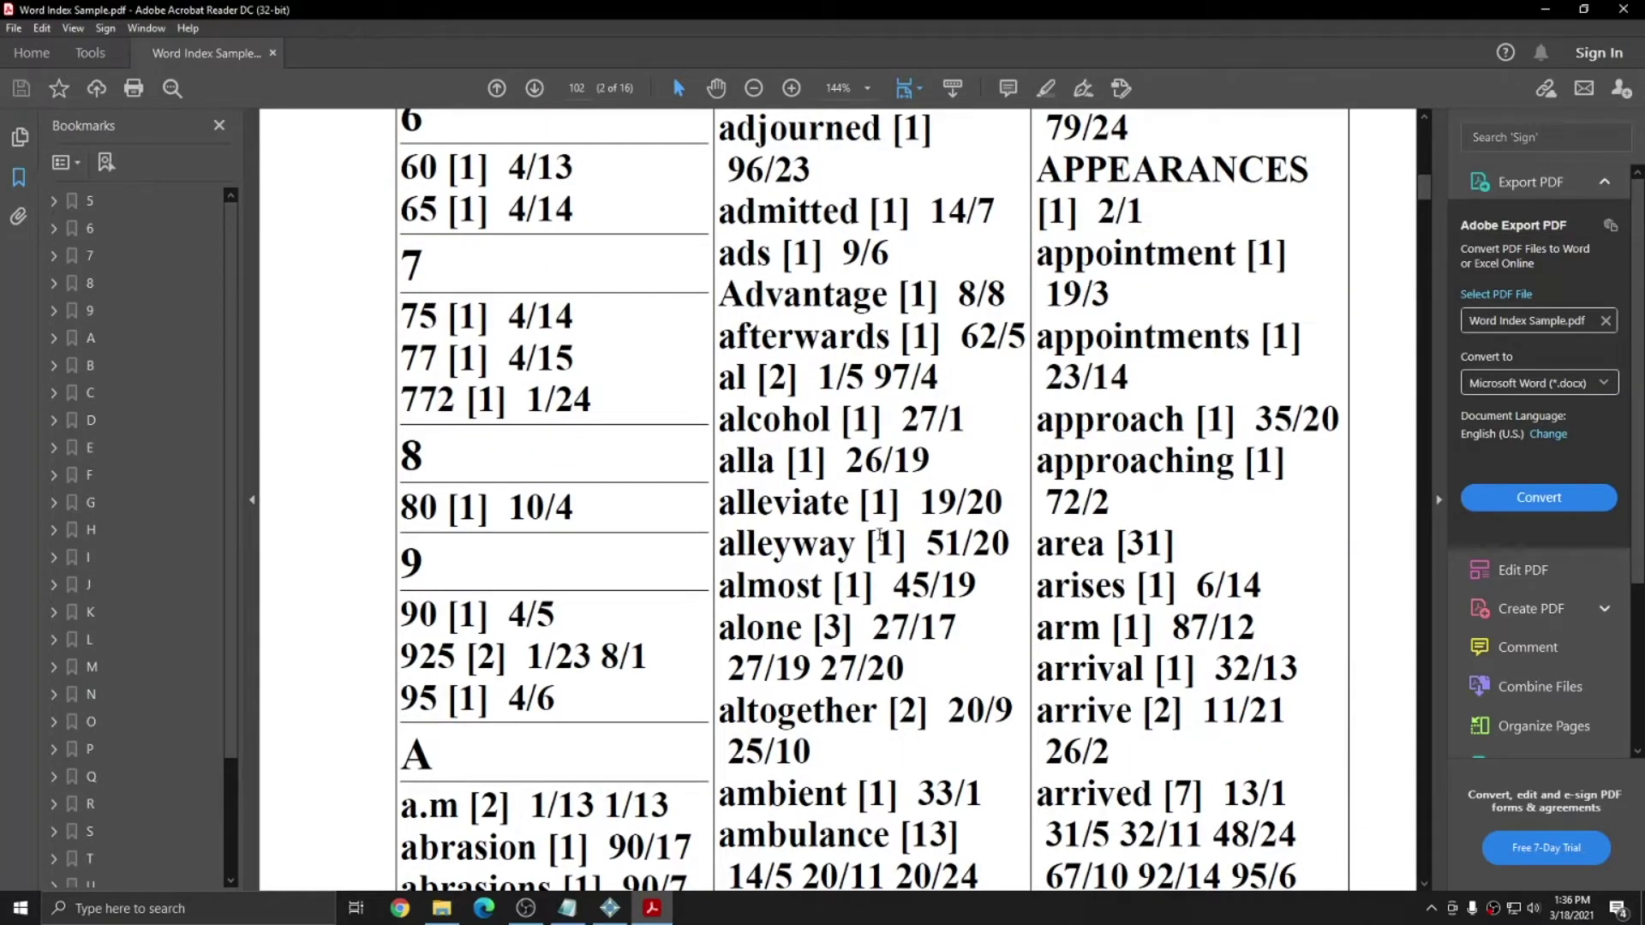
{"action": "scroll", "coordinate": [880, 536], "scroll_direction": "up", "scroll_amount": 5}
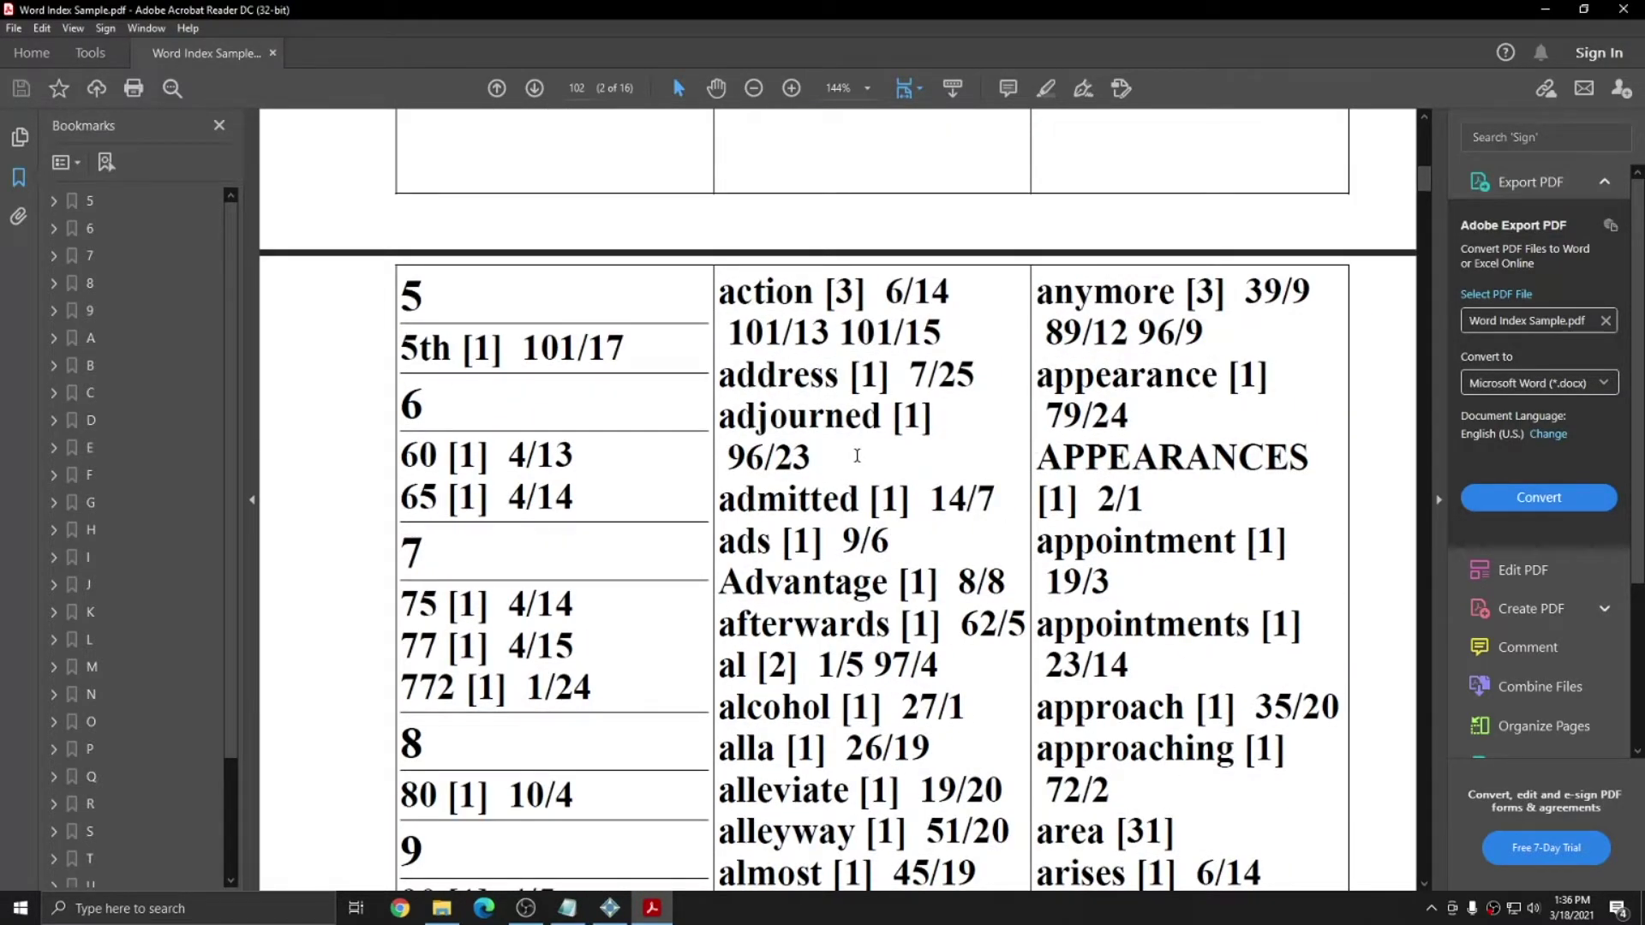
{"action": "scroll", "coordinate": [1156, 445], "scroll_direction": "up", "scroll_amount": 4}
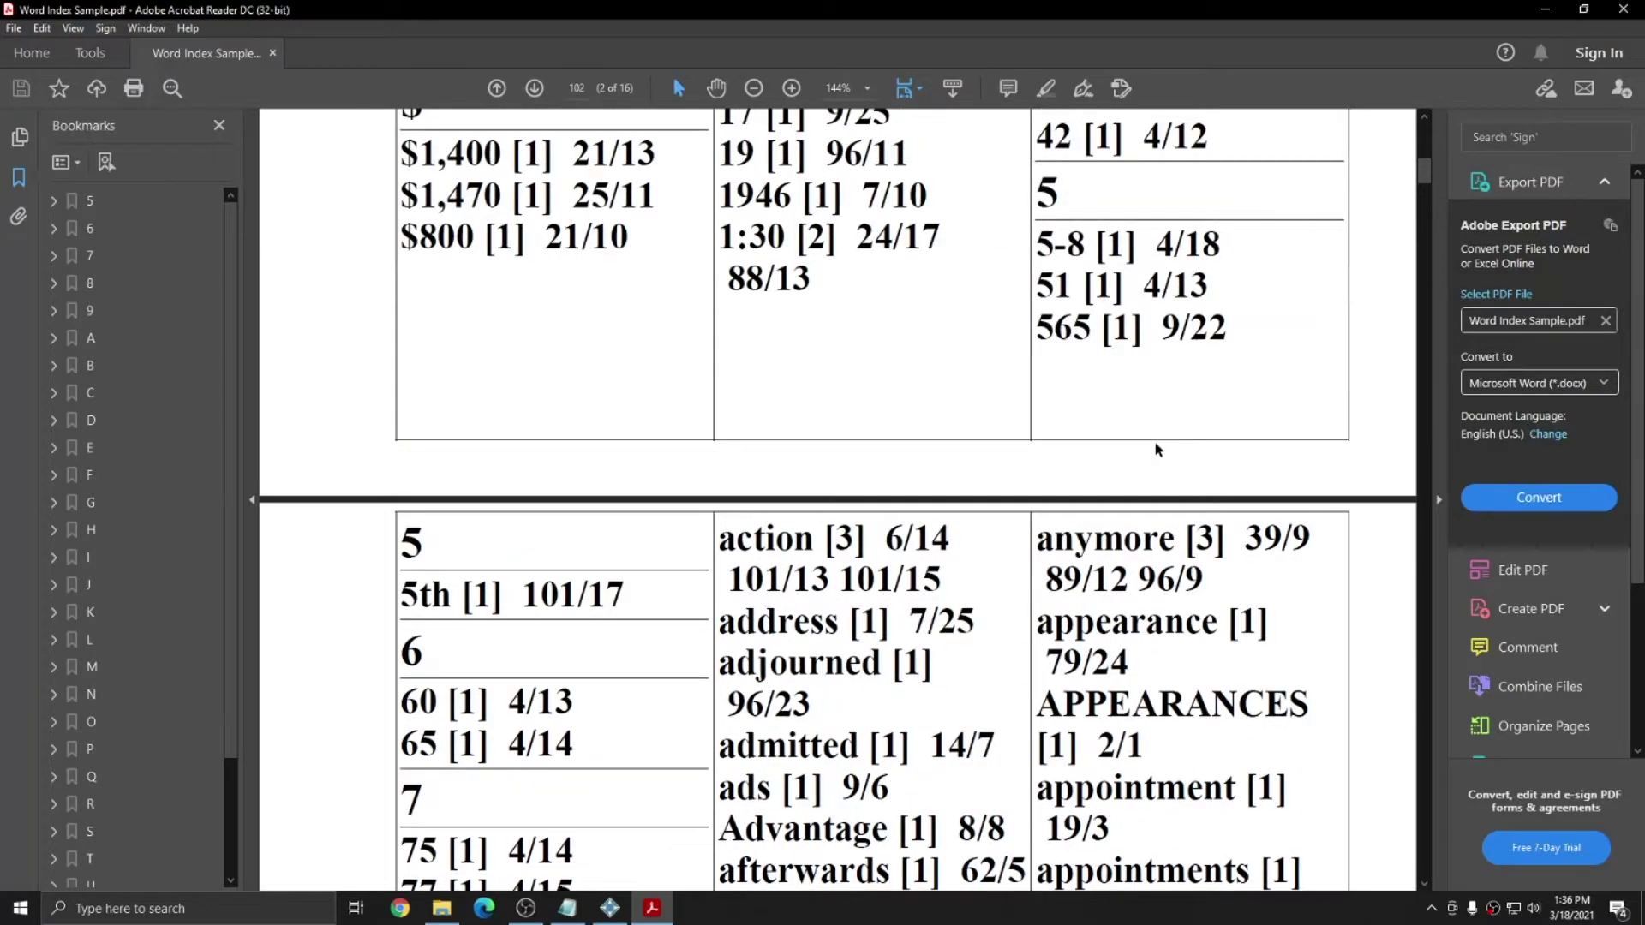
{"action": "scroll", "coordinate": [1156, 445], "scroll_direction": "up", "scroll_amount": 9}
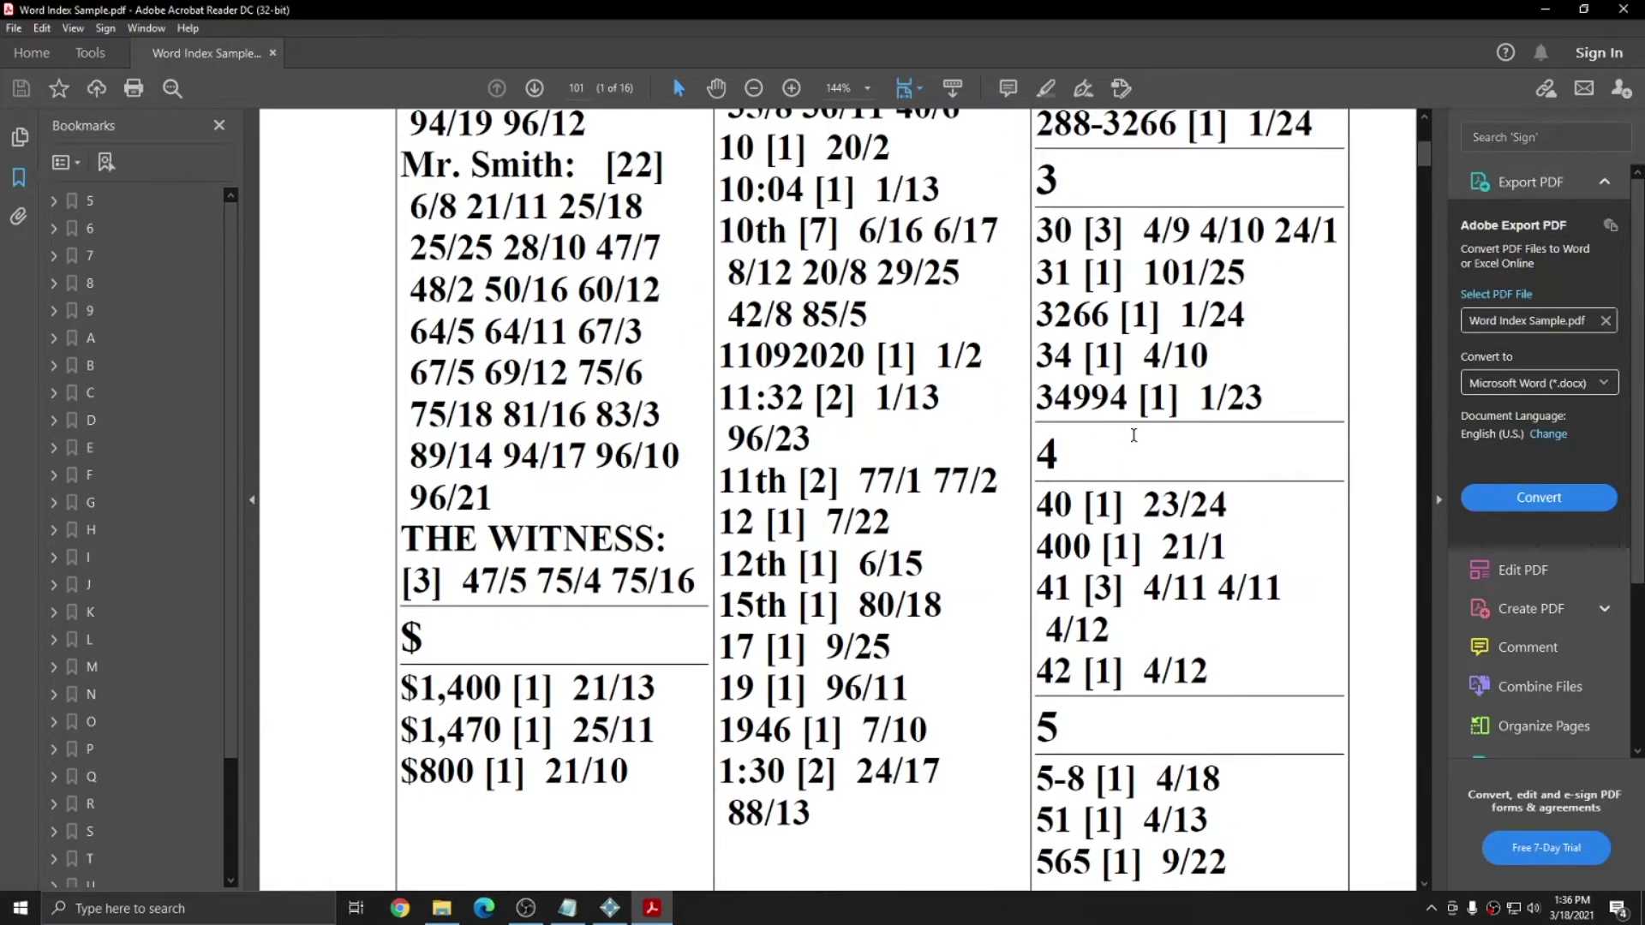
{"action": "scroll", "coordinate": [1134, 435], "scroll_direction": "up", "scroll_amount": 10}
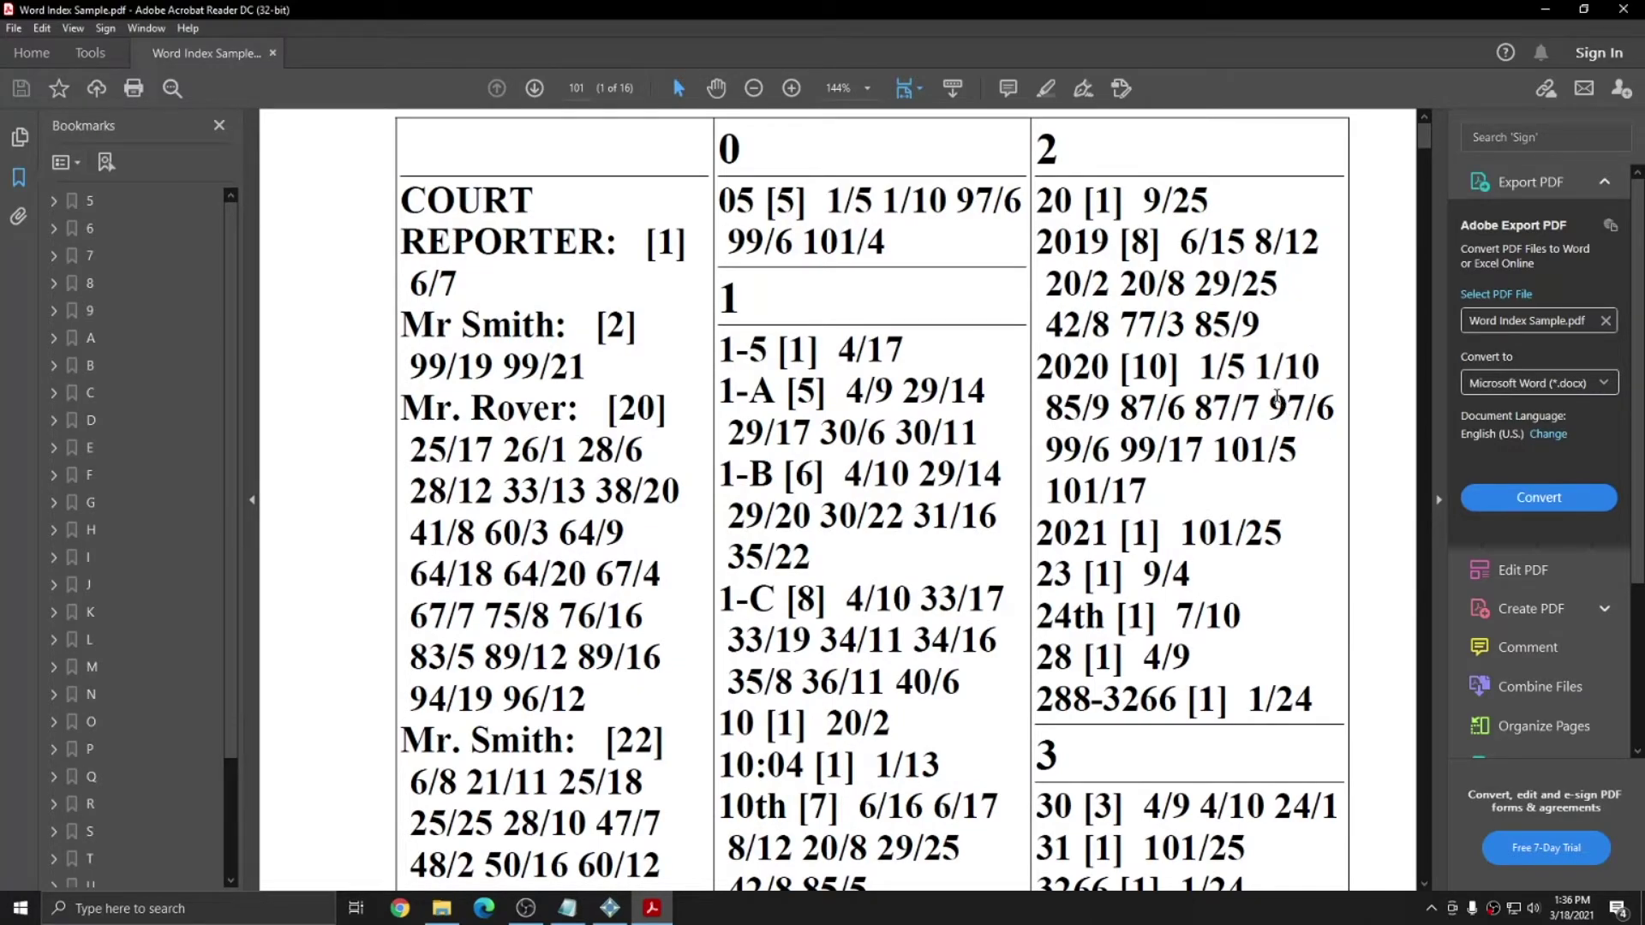
Step: Close Acrobat and start a new PDF export with the Index only layout
{"action": "left_click", "coordinate": [1621, 11]}
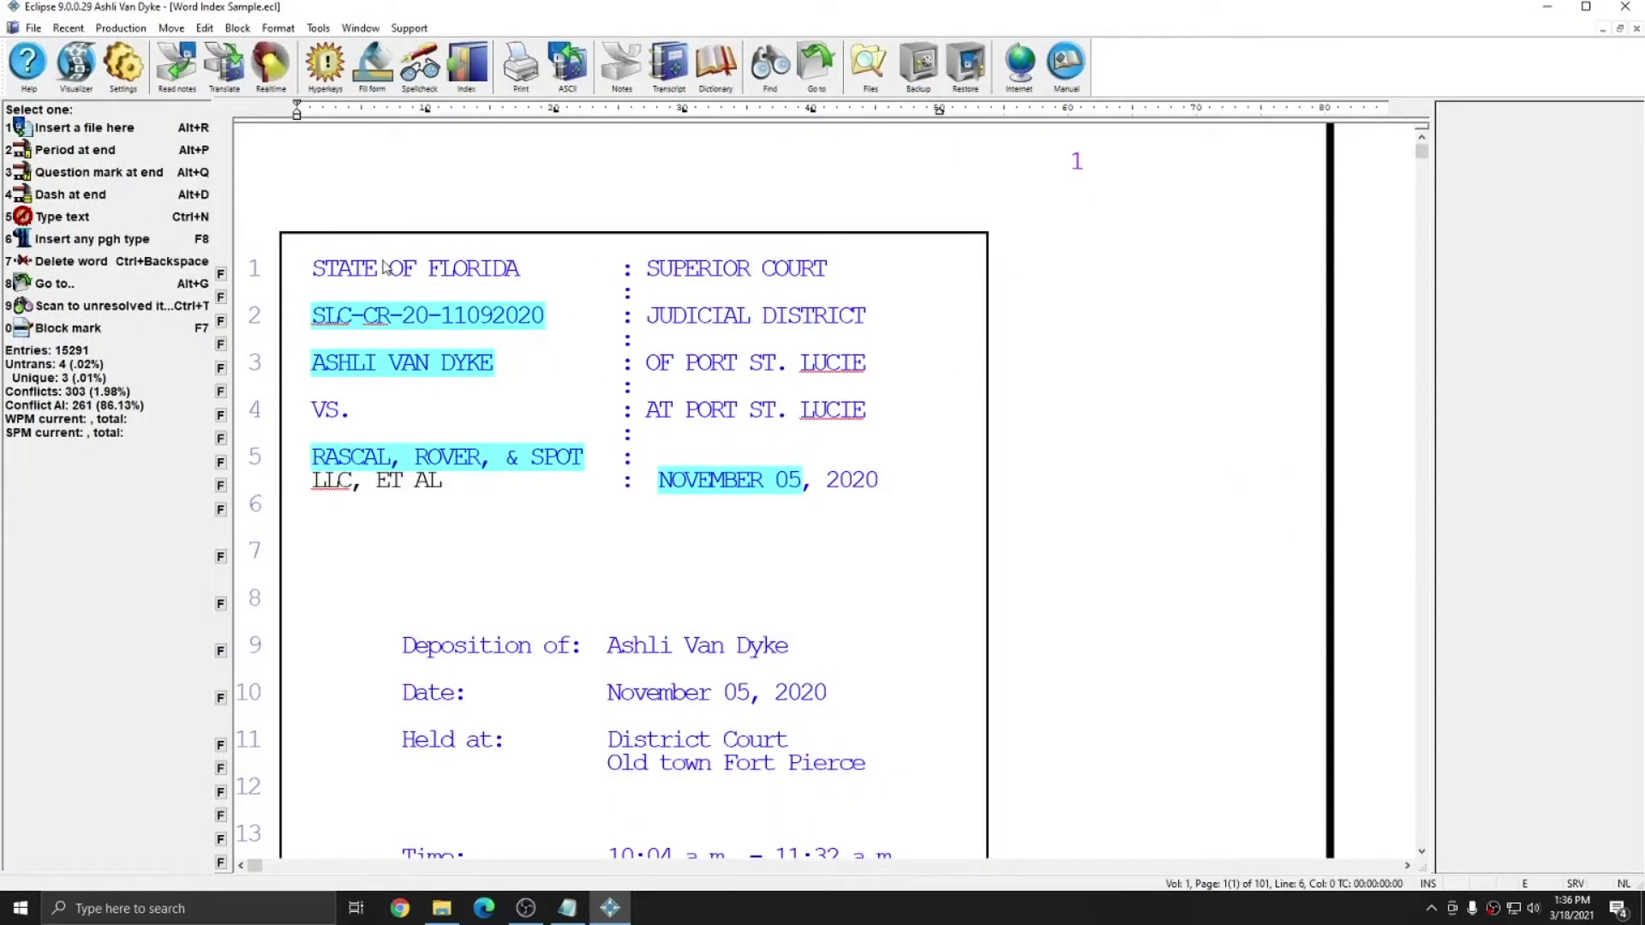
{"action": "left_click", "coordinate": [129, 30]}
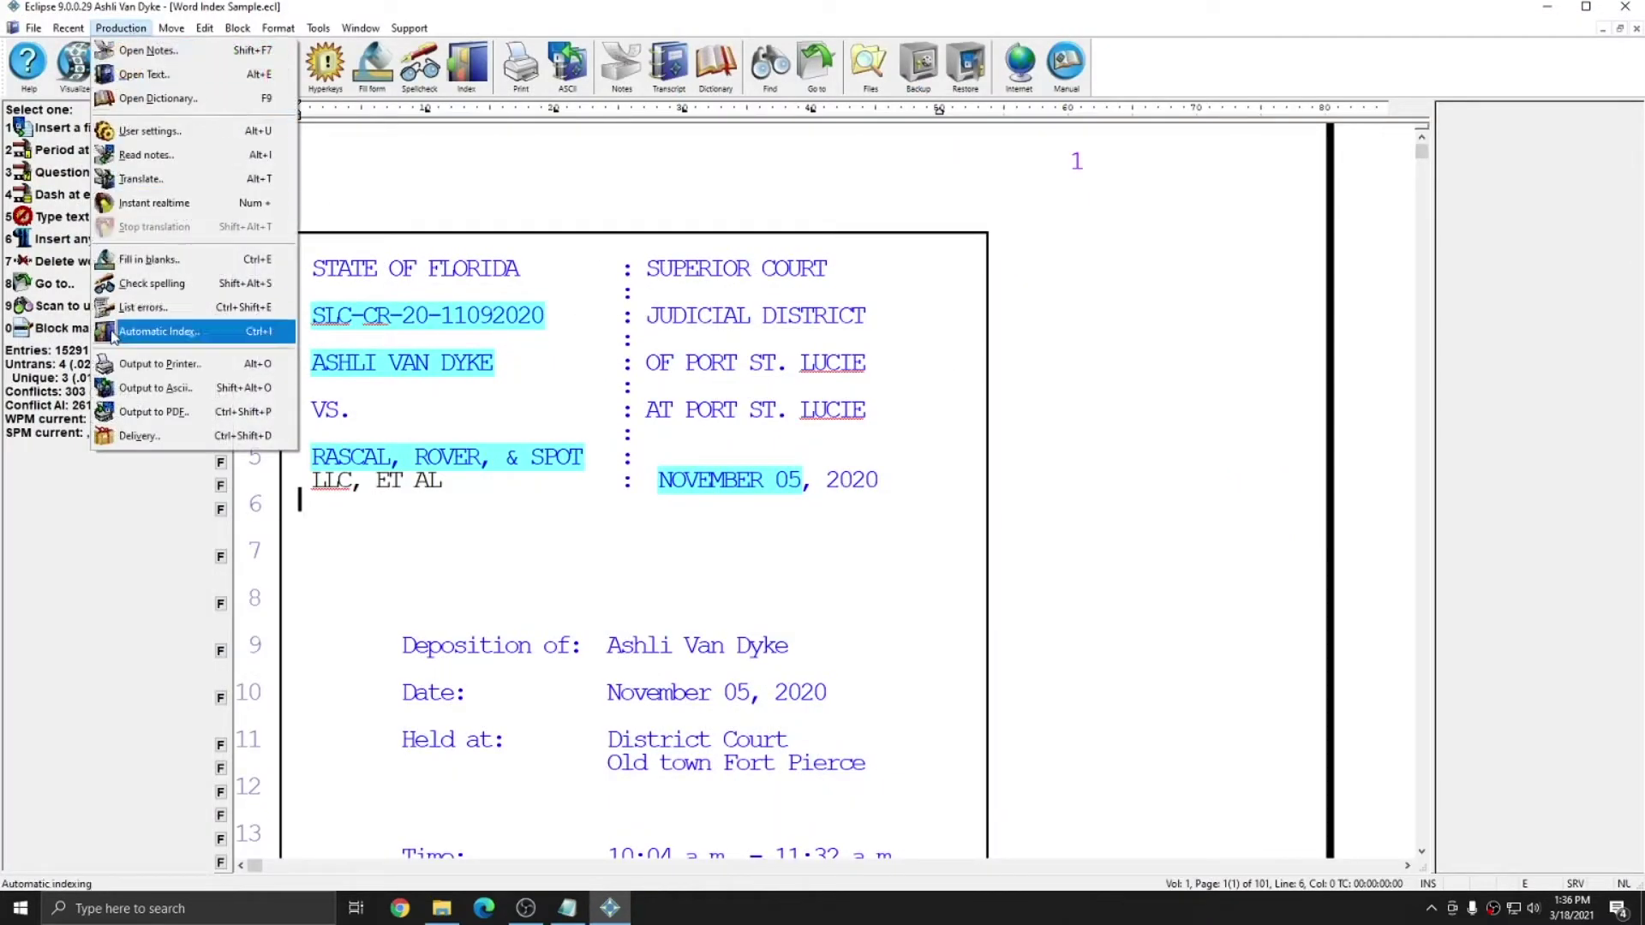
{"action": "left_click", "coordinate": [121, 420]}
{"action": "left_click", "coordinate": [825, 594]}
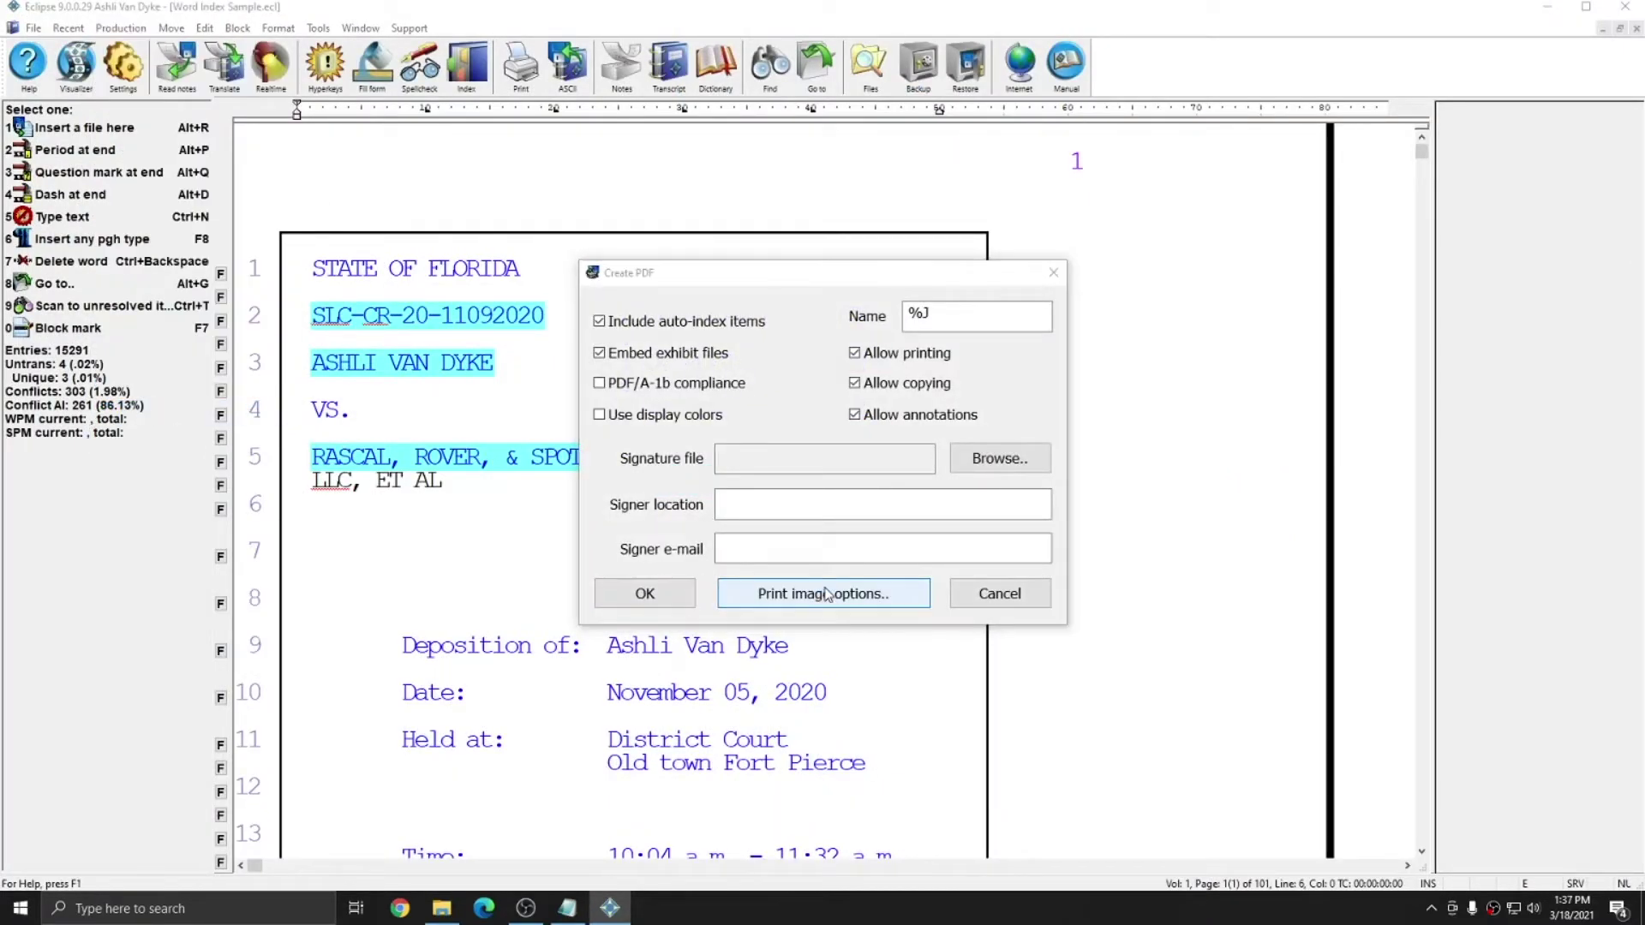
{"action": "left_click", "coordinate": [747, 414]}
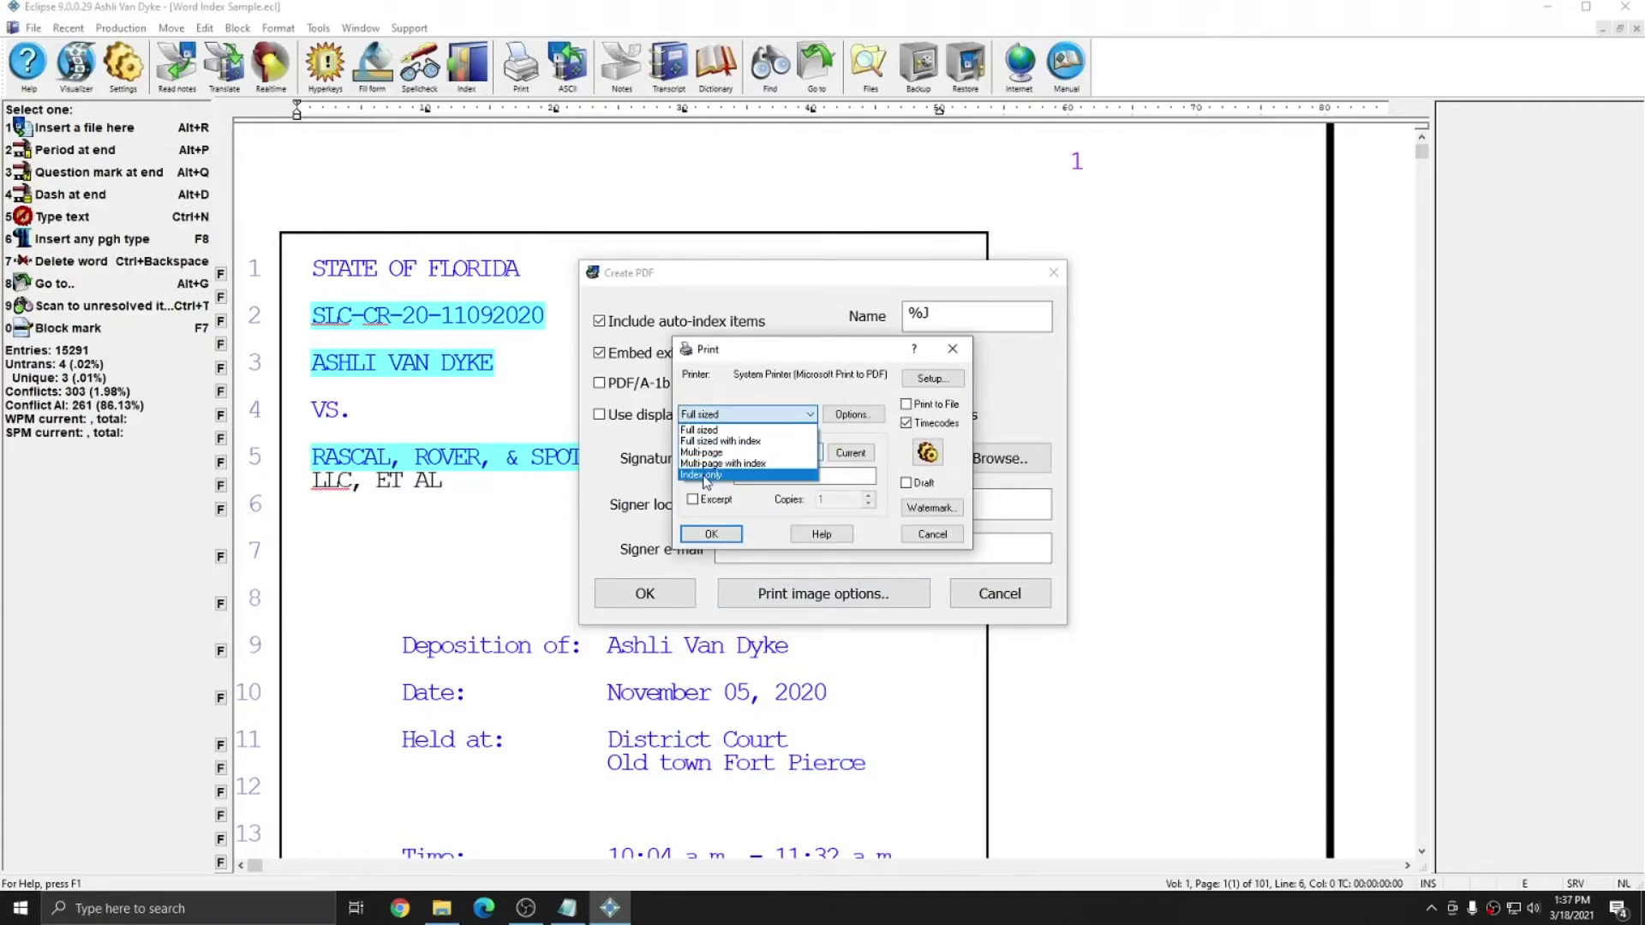
{"action": "left_click", "coordinate": [728, 475]}
Step: Set Index columns to 4 in Multi-page options and pick Index font for editing
{"action": "left_click", "coordinate": [850, 414]}
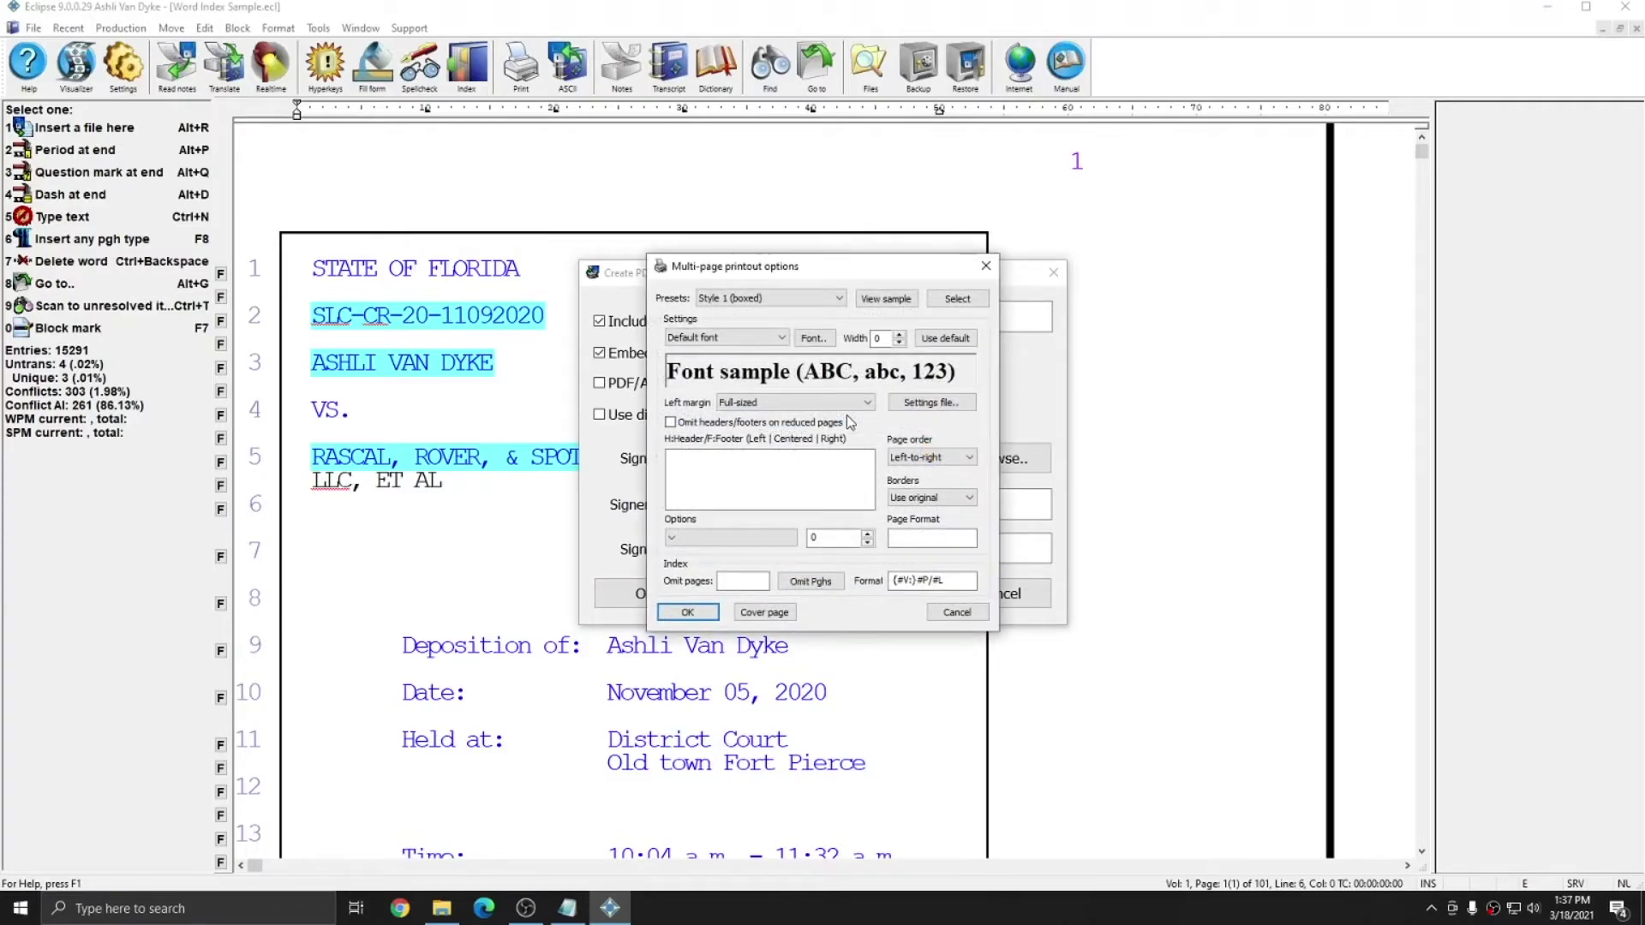
{"action": "left_click", "coordinate": [765, 537]}
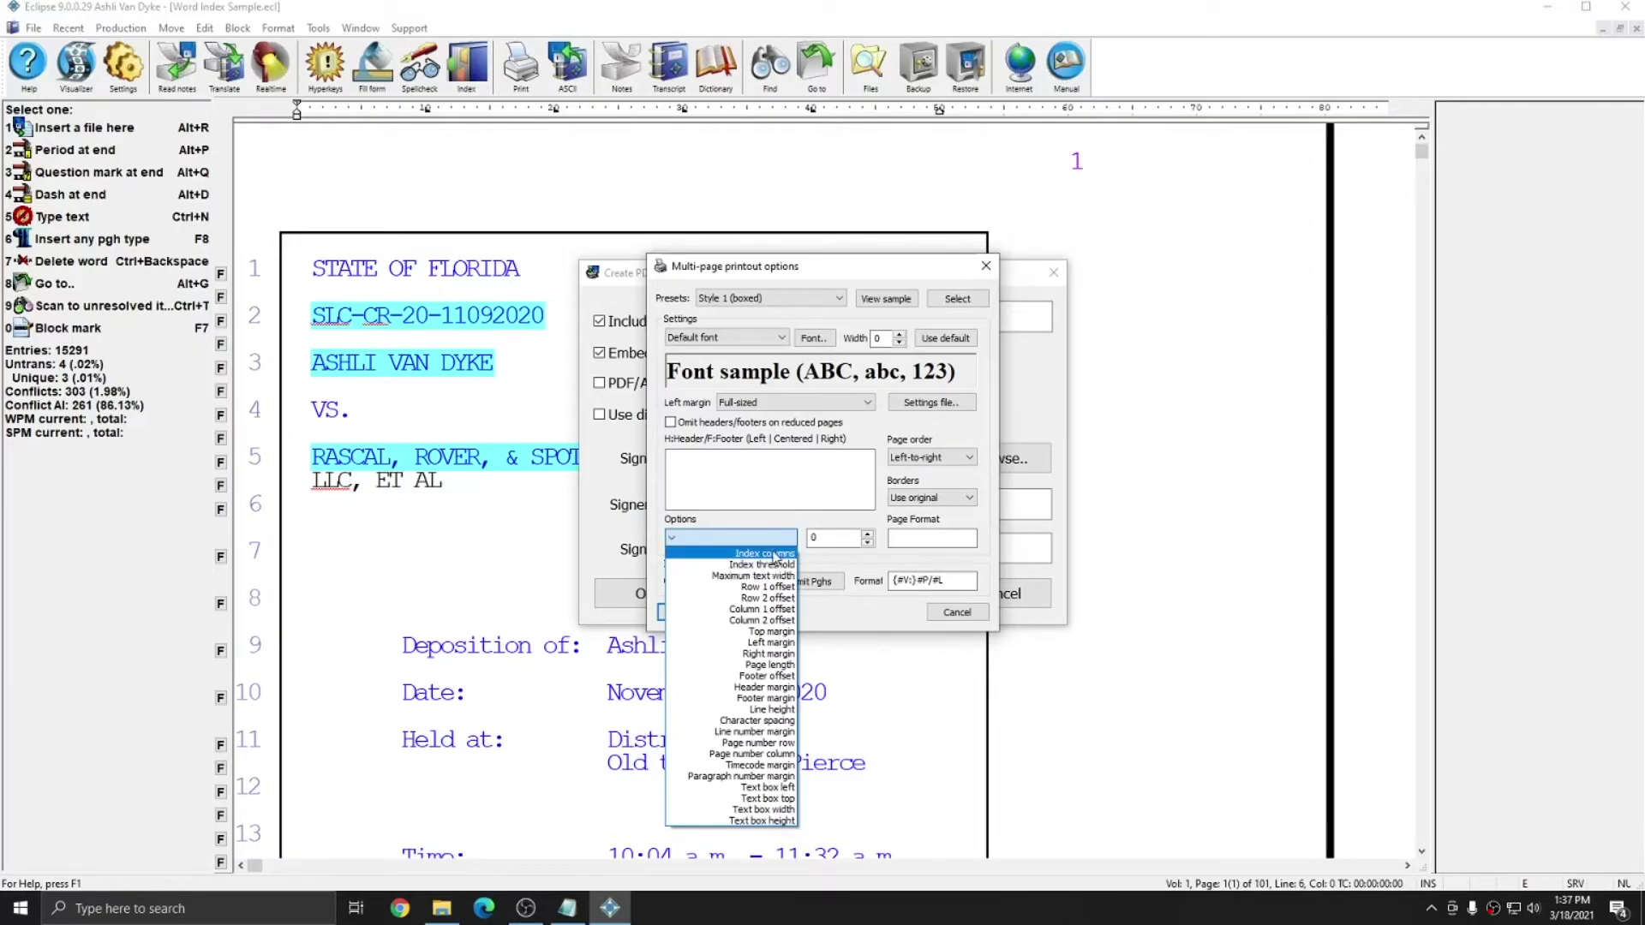
{"action": "left_click", "coordinate": [778, 554]}
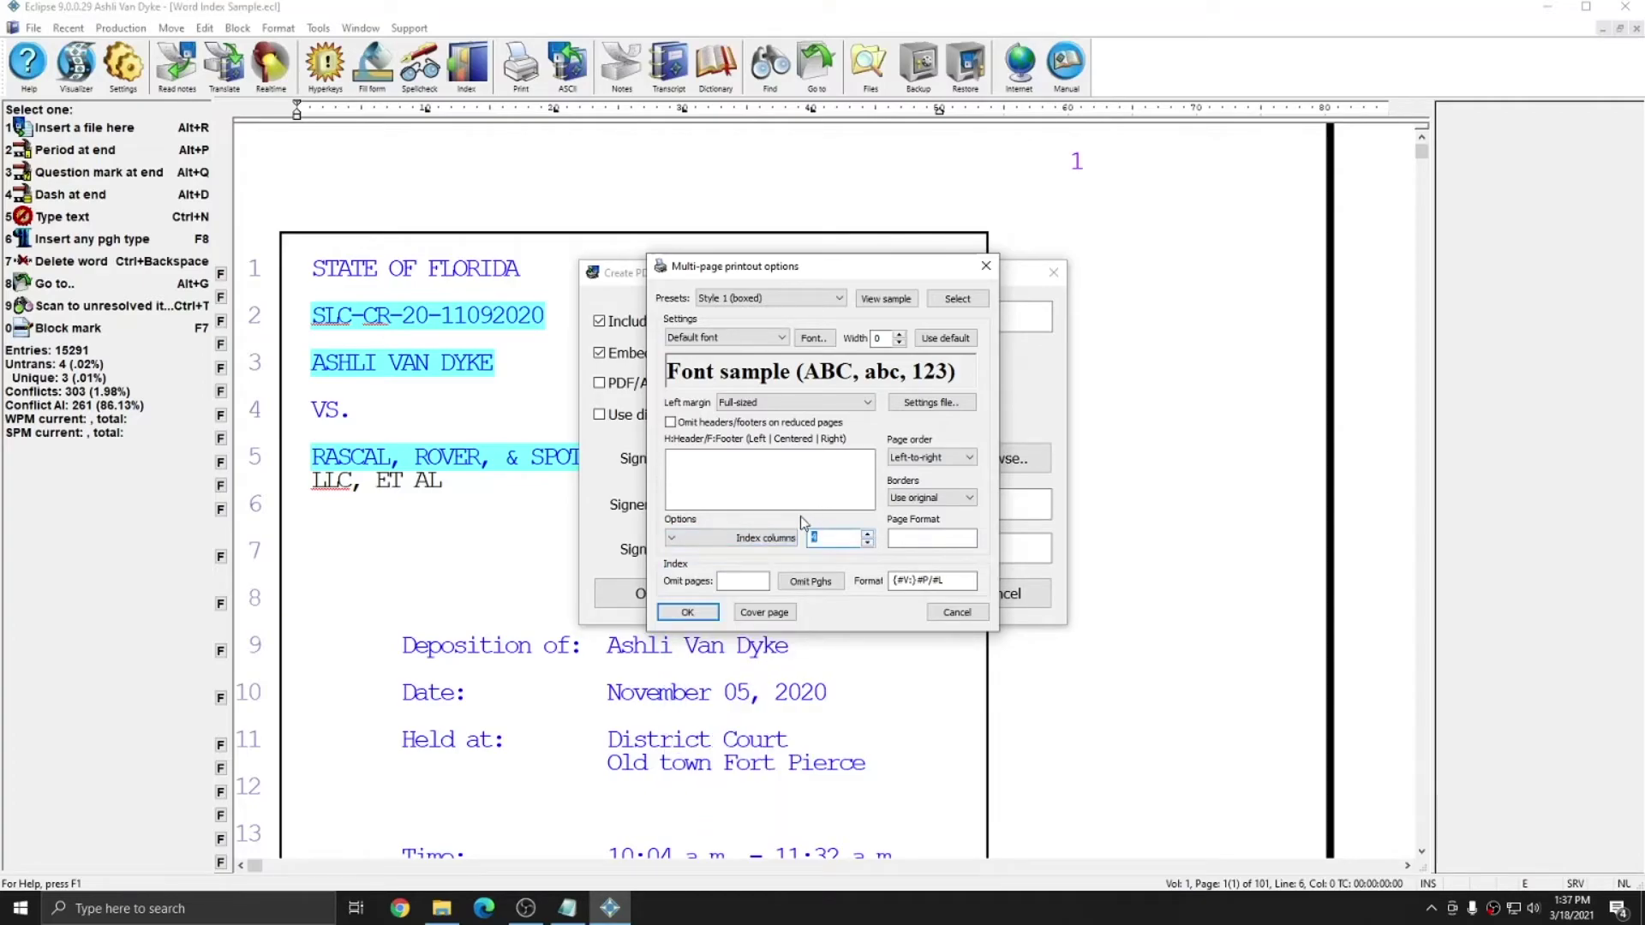
{"action": "type", "text": "4"}
{"action": "left_click", "coordinate": [720, 338]}
{"action": "left_click", "coordinate": [741, 340]}
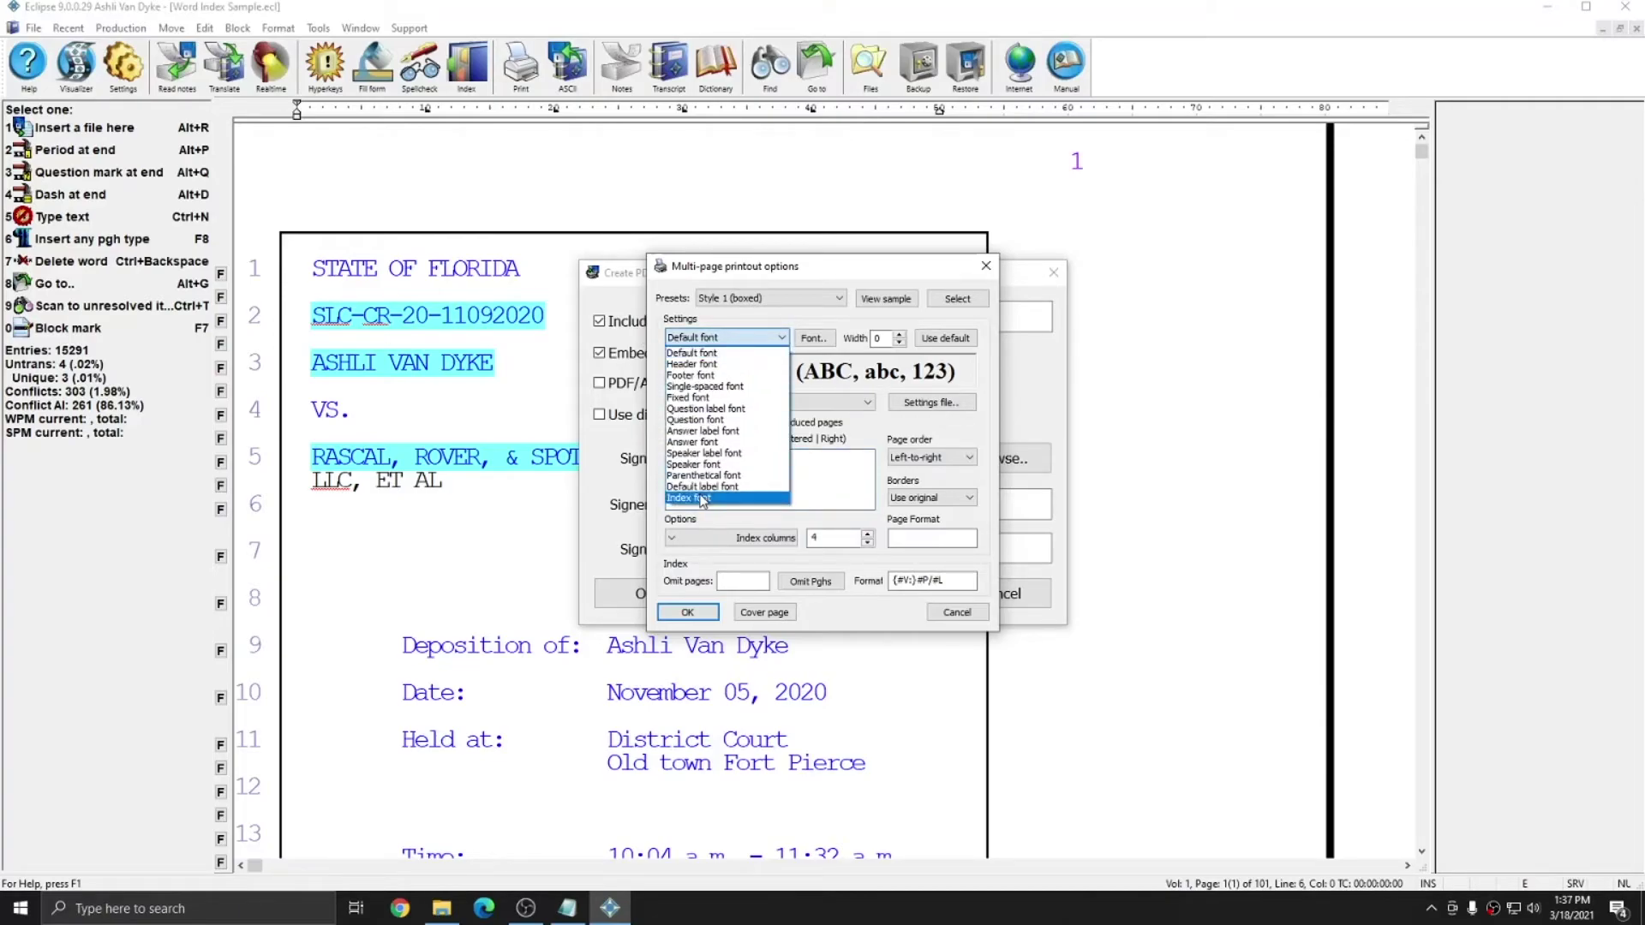
{"action": "left_click", "coordinate": [751, 500]}
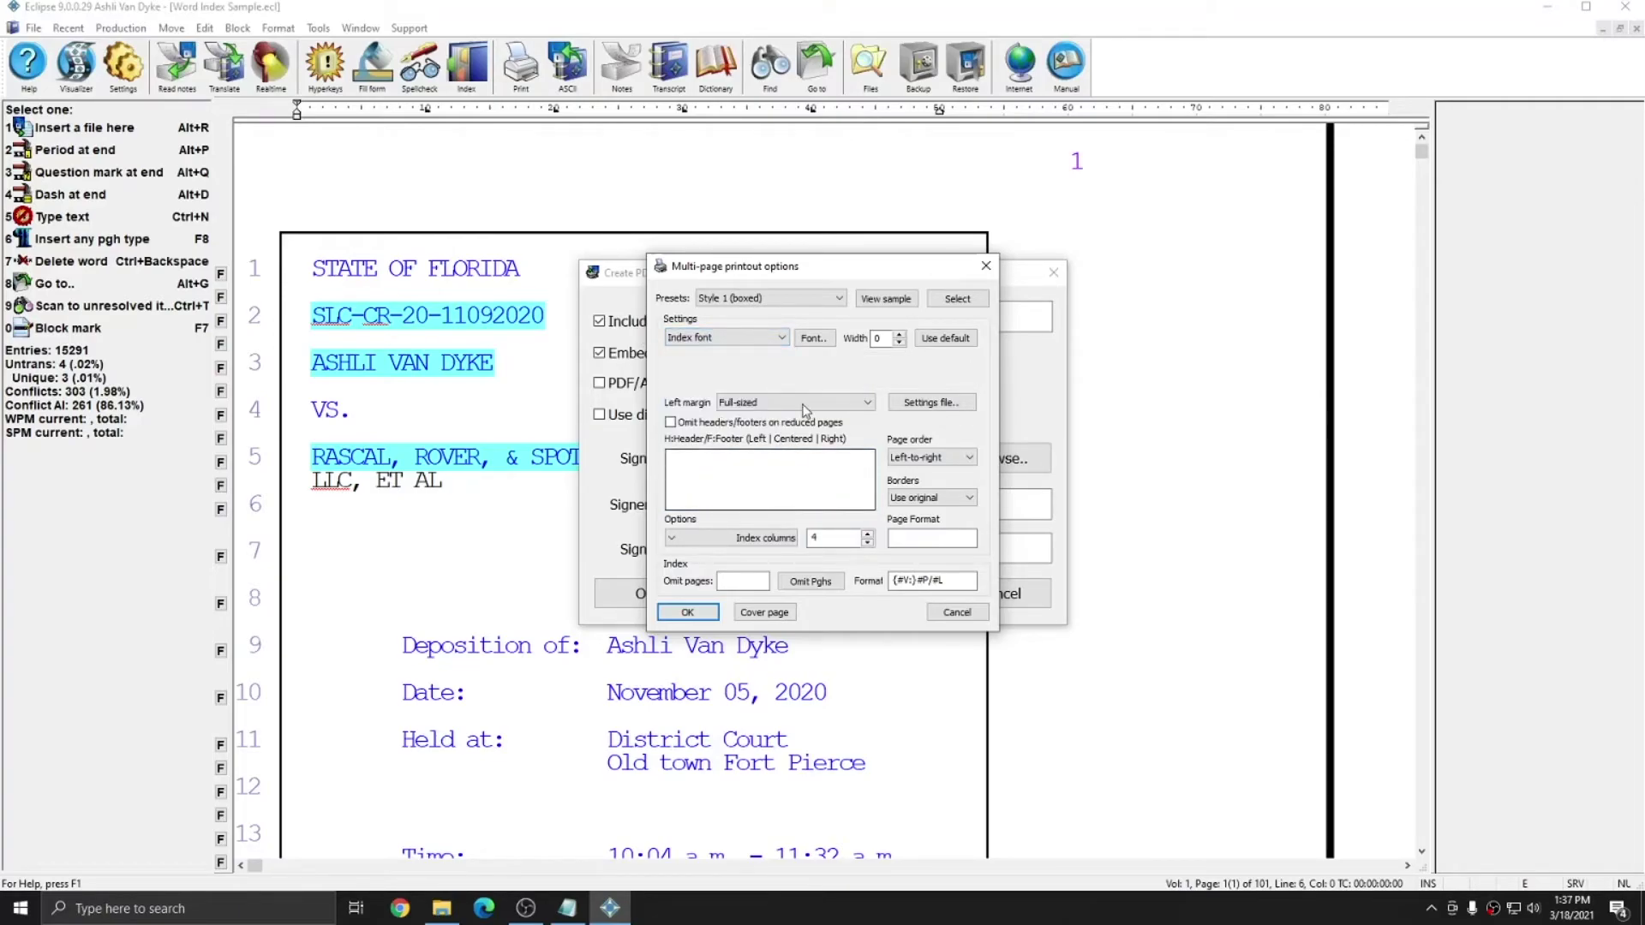
Step: Make the Index font Times New Roman, size 10, bold, and confirm the Multi-page and Print dialogs
{"action": "left_click", "coordinate": [814, 339]}
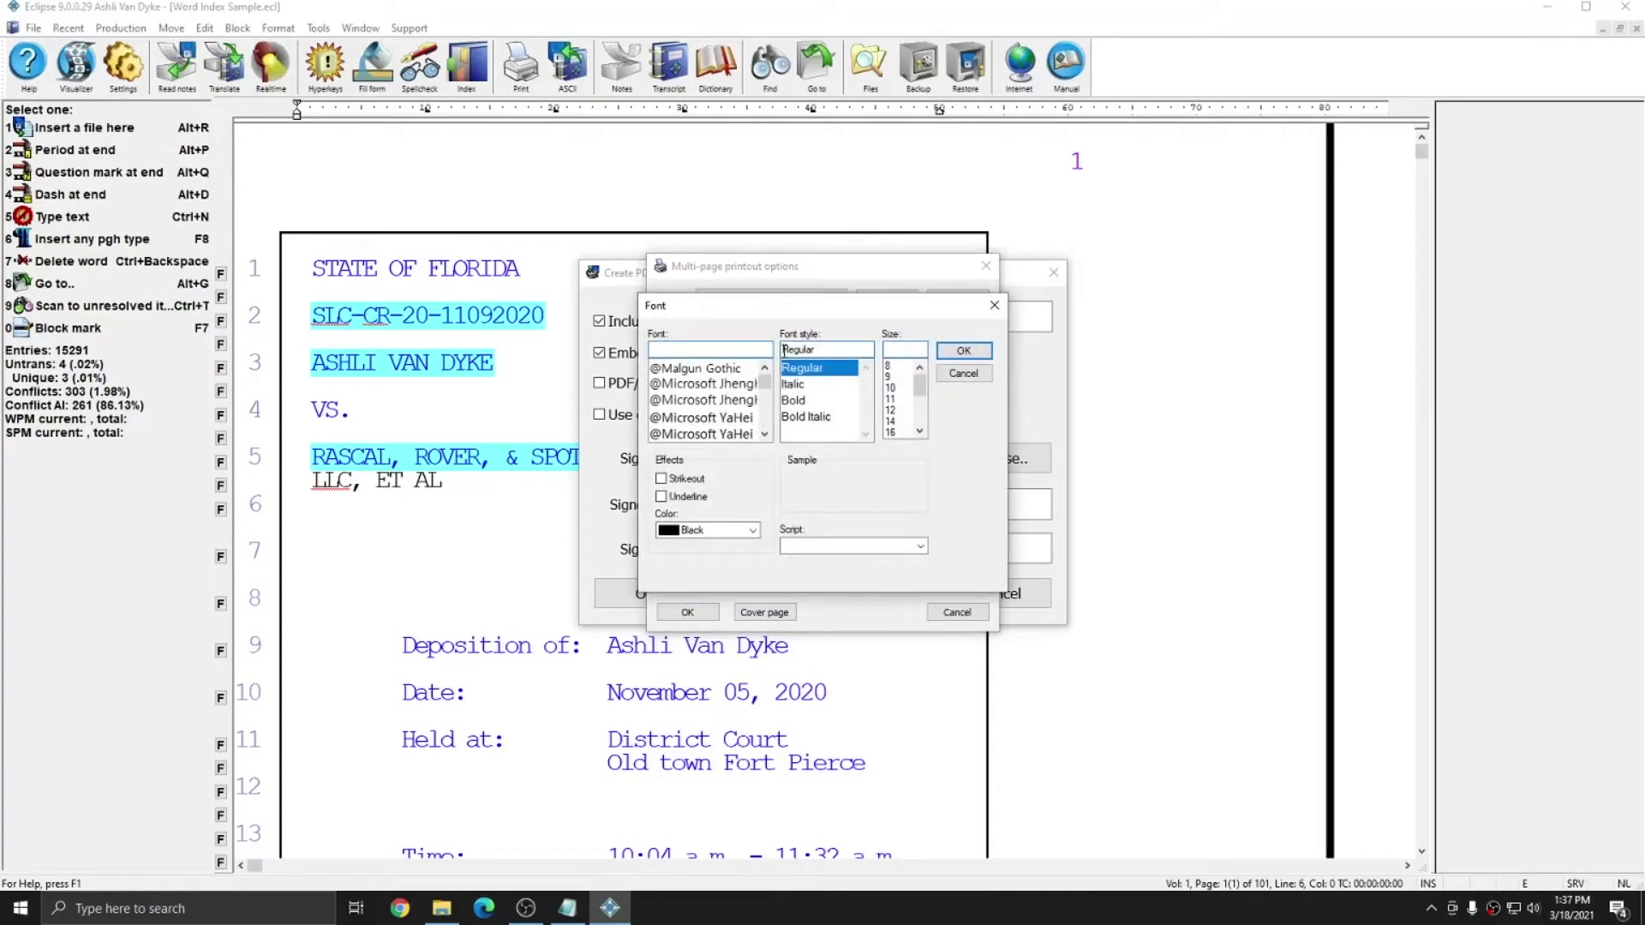
{"action": "left_click_drag", "start_coordinate": [763, 381], "coordinate": [764, 419]}
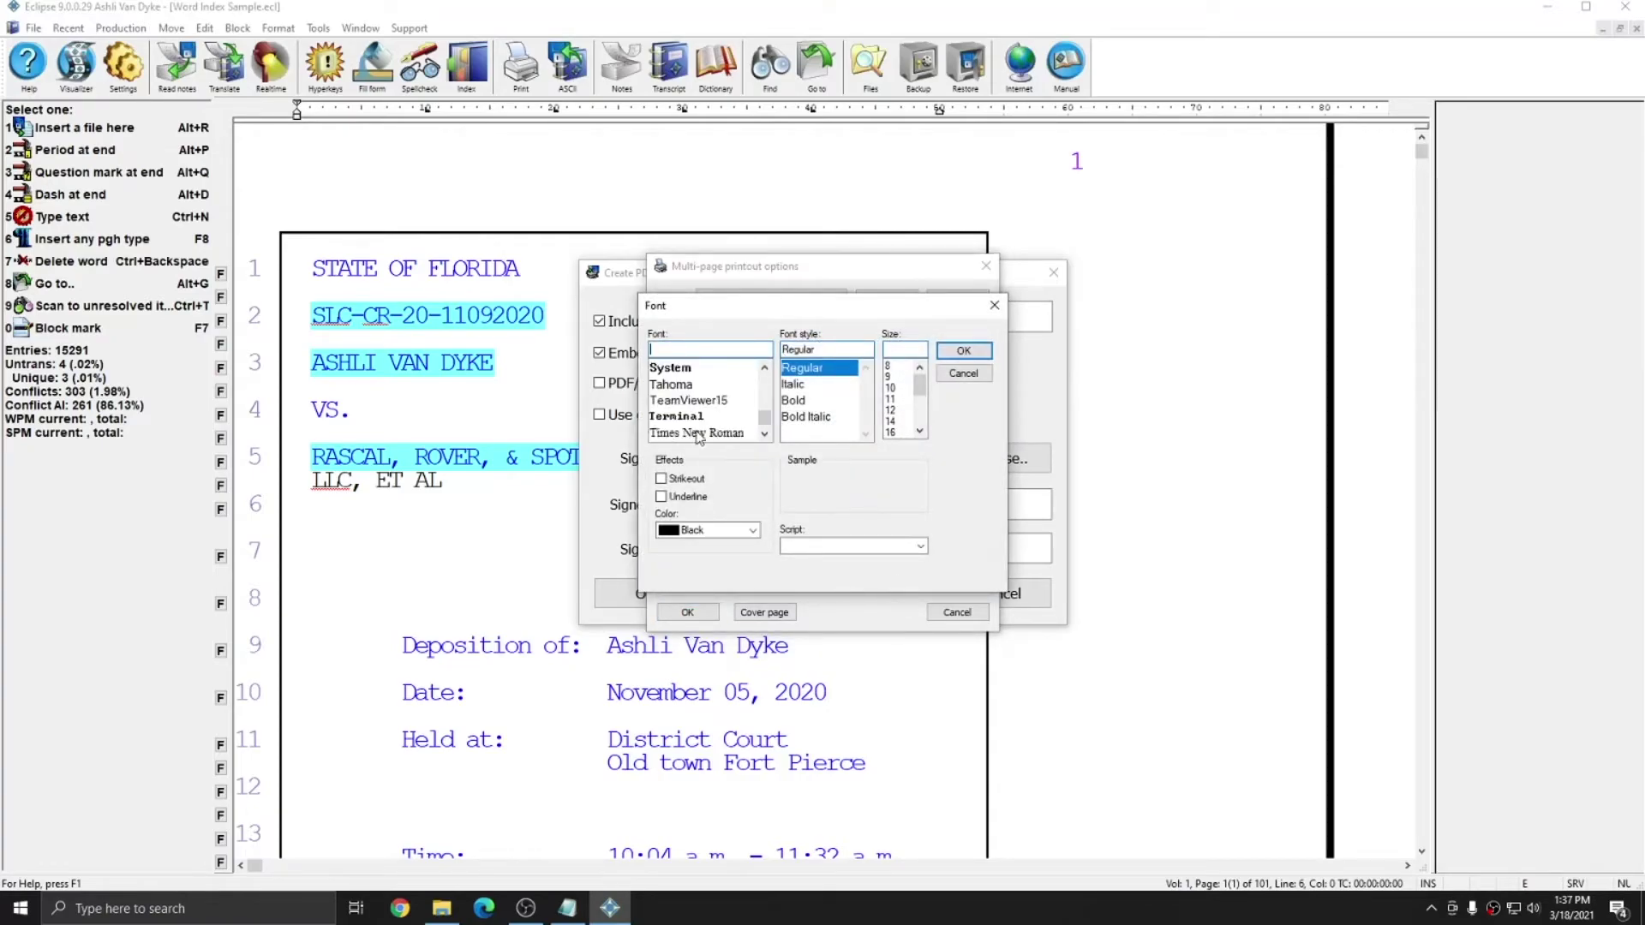
{"action": "left_click", "coordinate": [696, 432]}
{"action": "left_click", "coordinate": [893, 389]}
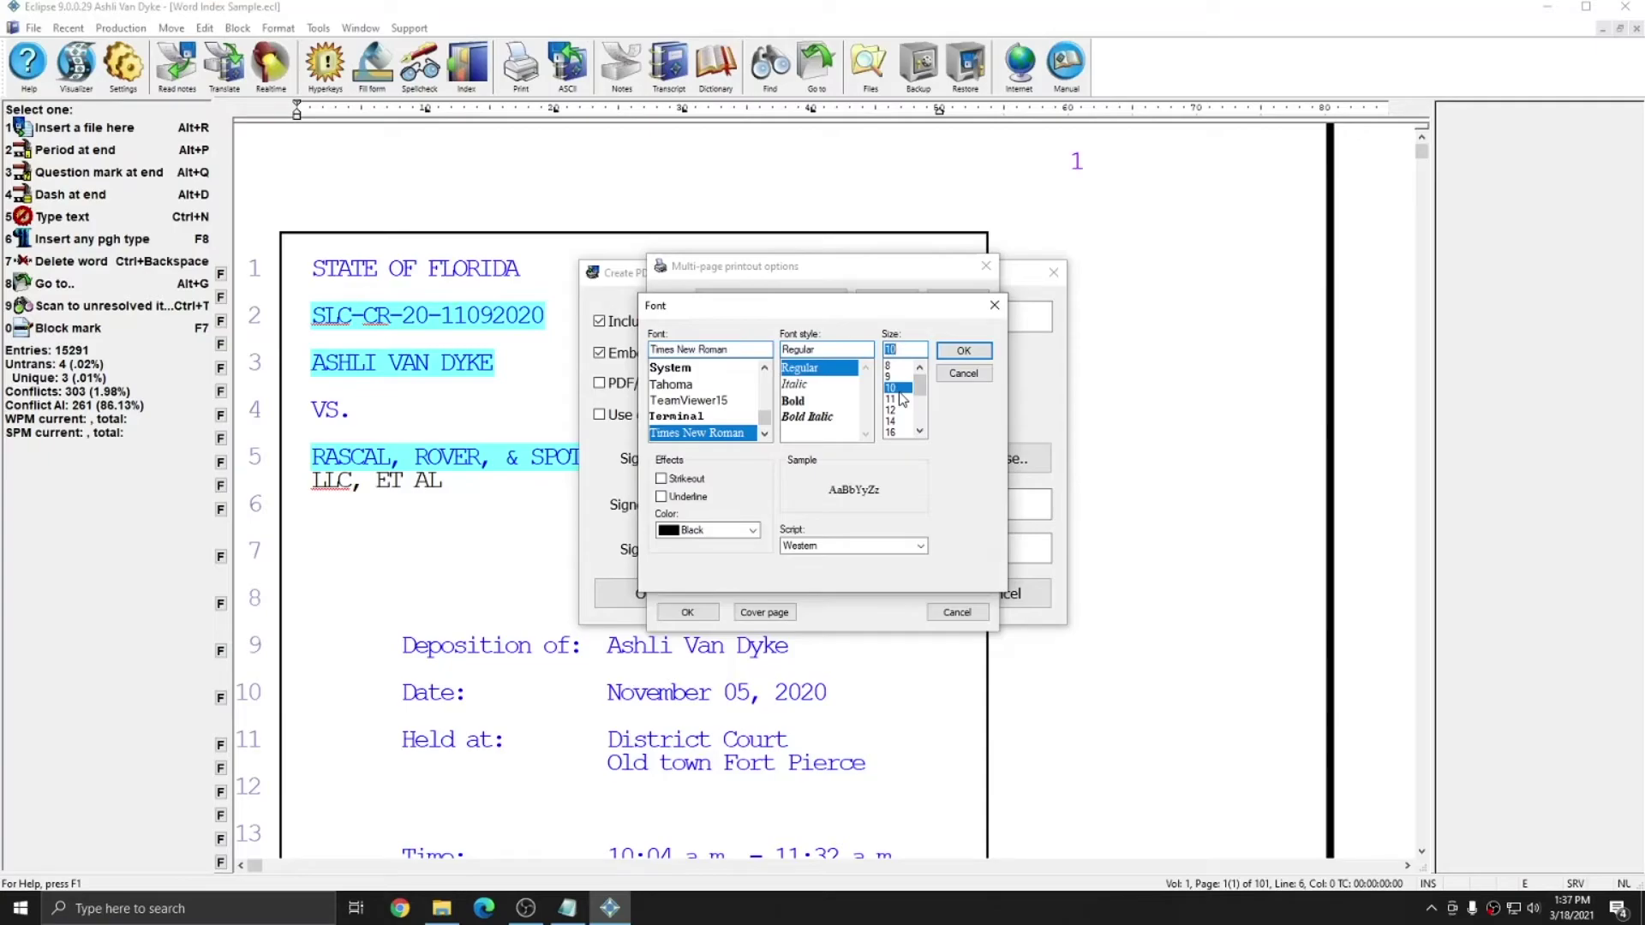
{"action": "left_click", "coordinate": [794, 401]}
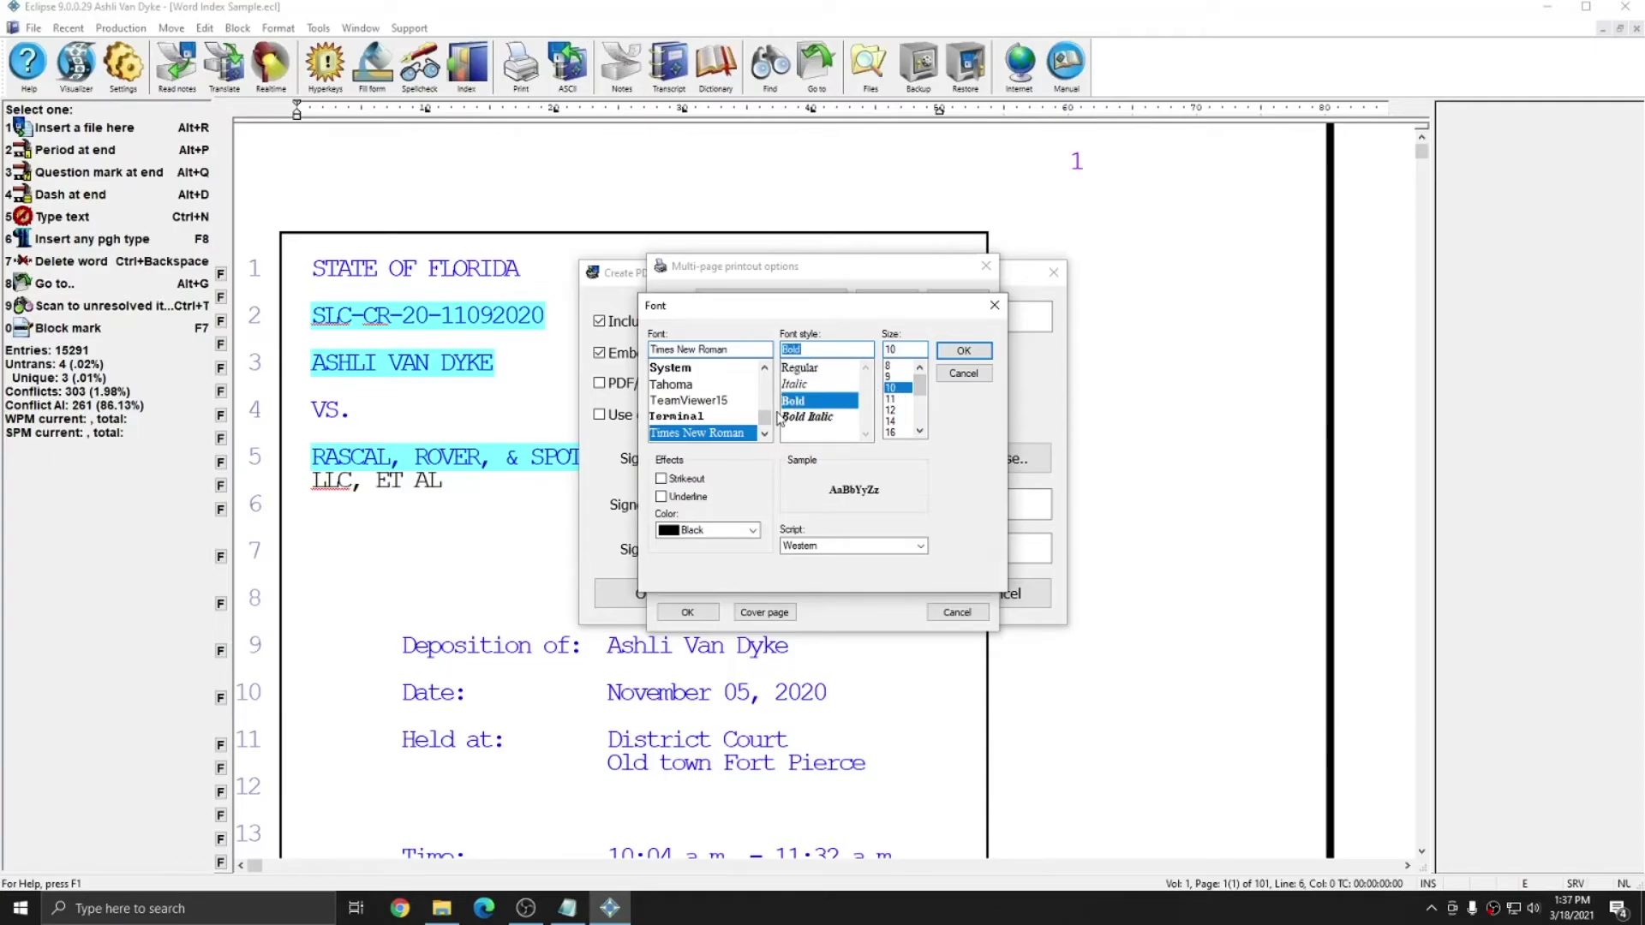
{"action": "left_click", "coordinate": [963, 351]}
{"action": "left_click", "coordinate": [688, 612]}
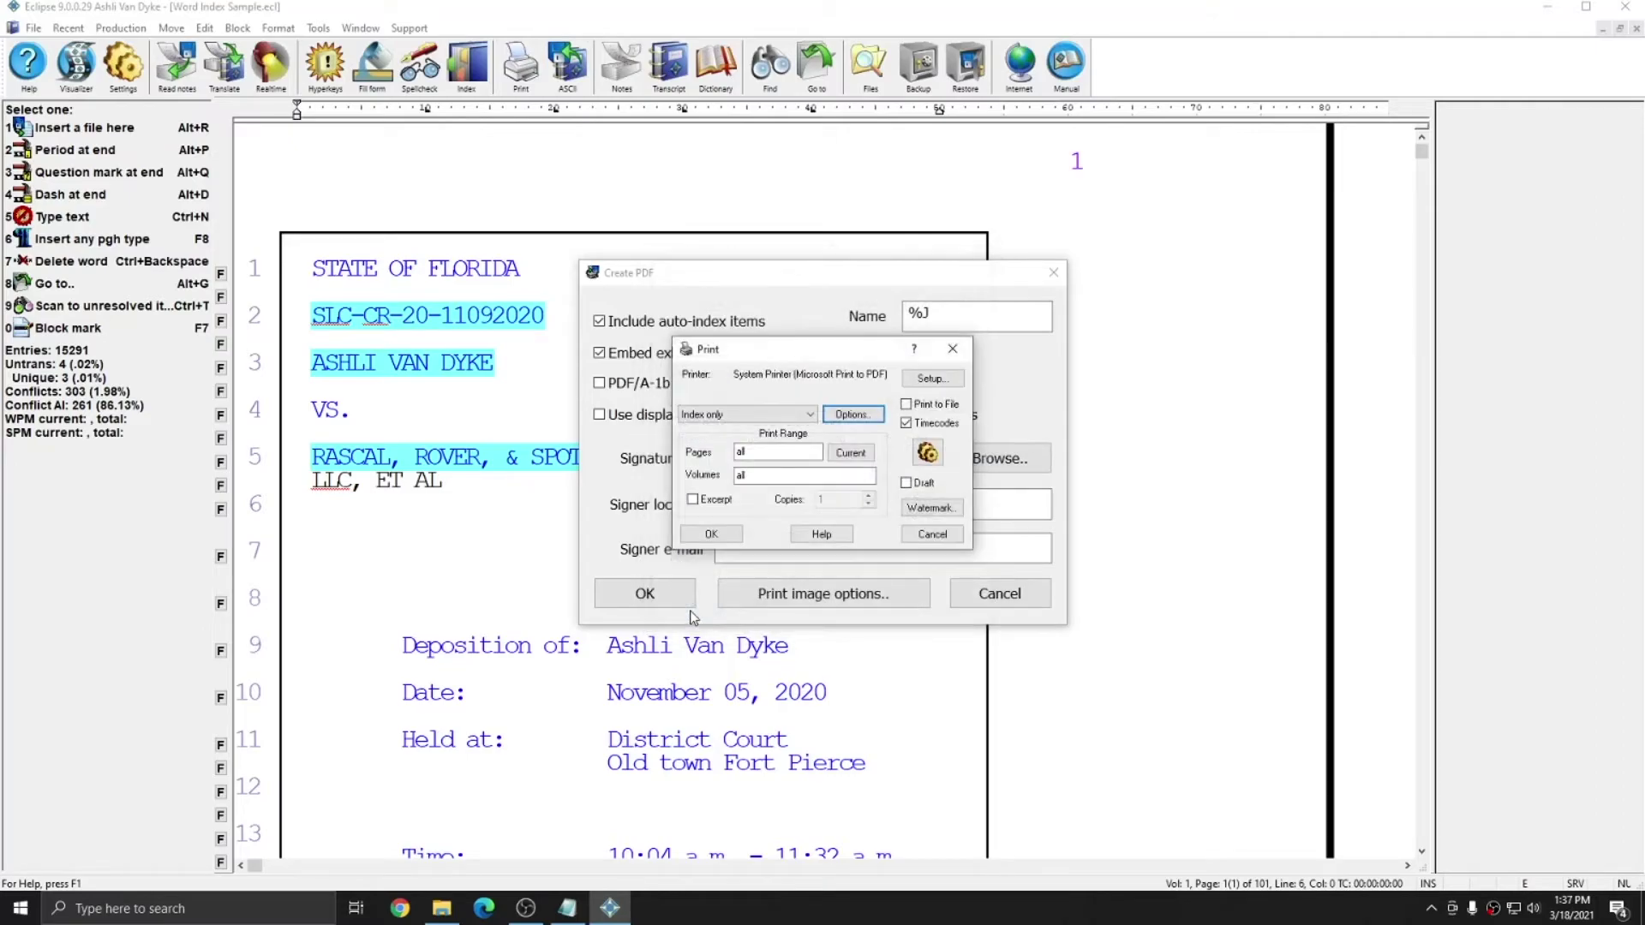
{"action": "left_click", "coordinate": [711, 534]}
Step: Export the PDF and scroll through the four-page, four-column bold index in Acrobat
{"action": "left_click", "coordinate": [644, 593]}
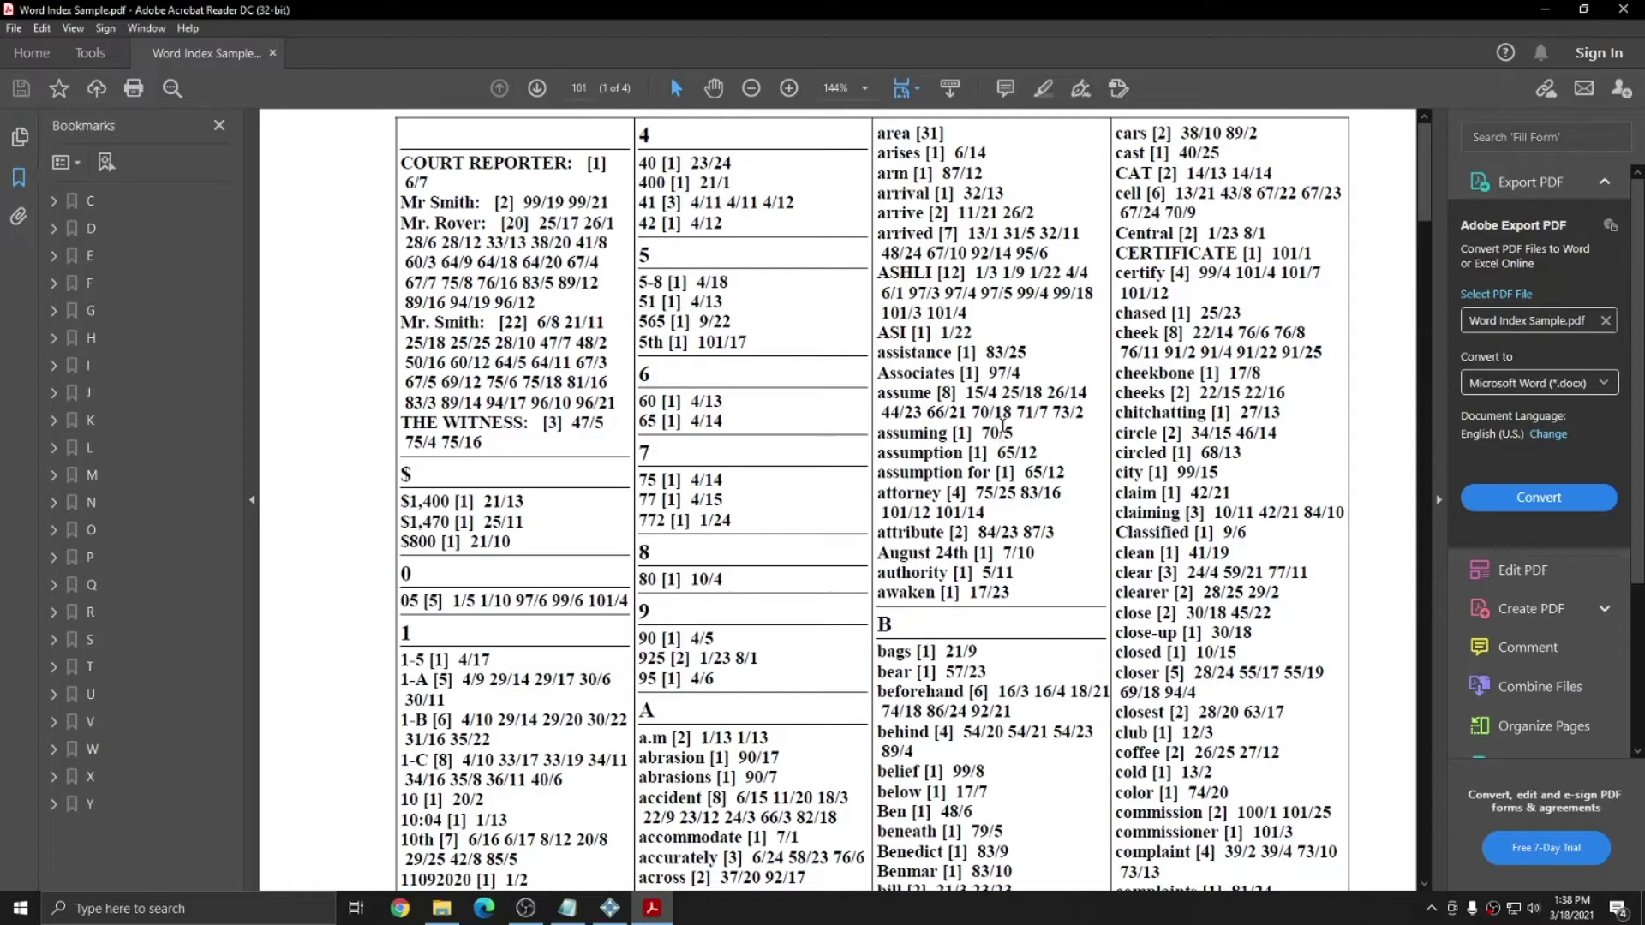
{"action": "scroll", "coordinate": [996, 399], "scroll_direction": "down", "scroll_amount": 4}
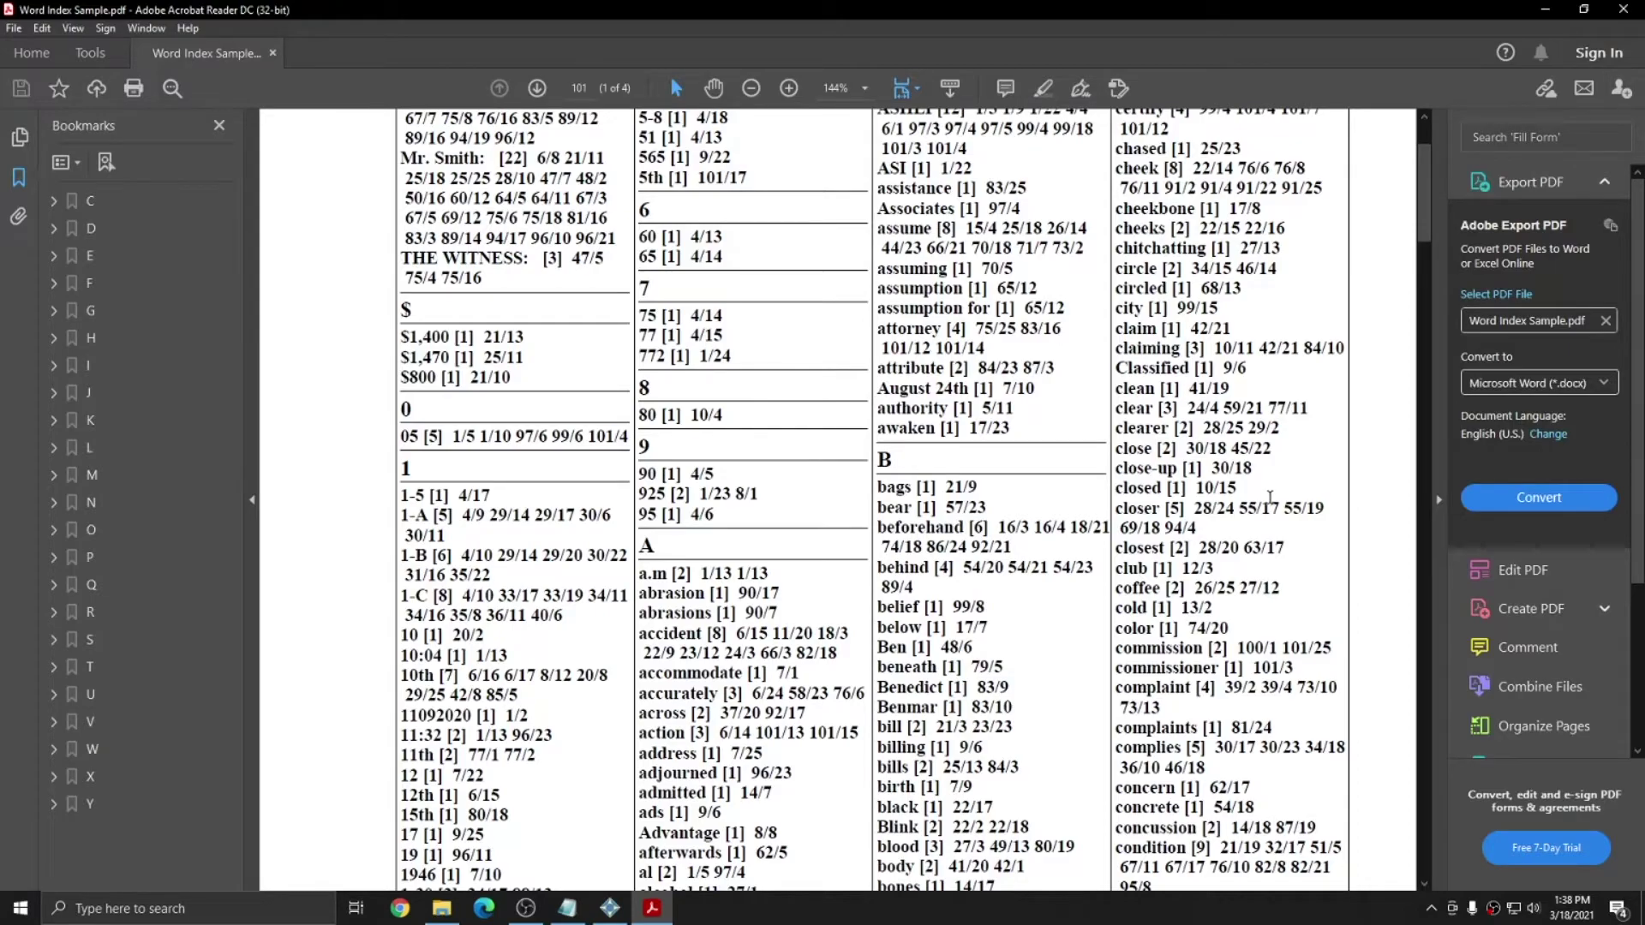
{"action": "scroll", "coordinate": [1271, 497], "scroll_direction": "up", "scroll_amount": 4}
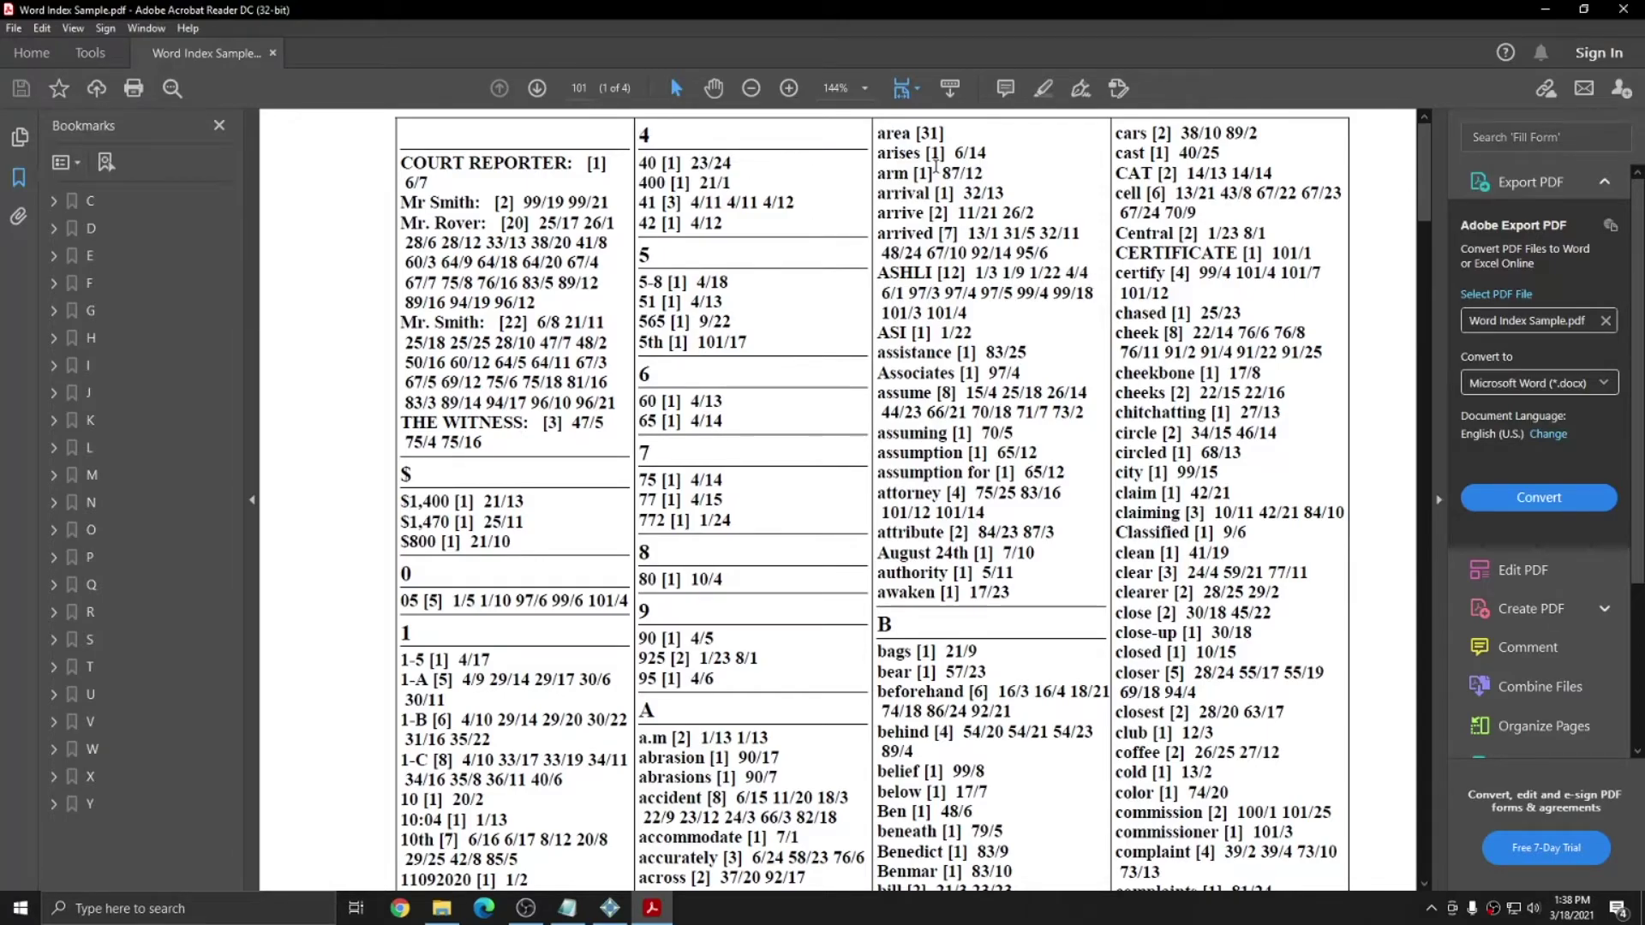
{"action": "scroll", "coordinate": [779, 355], "scroll_direction": "down", "scroll_amount": 6}
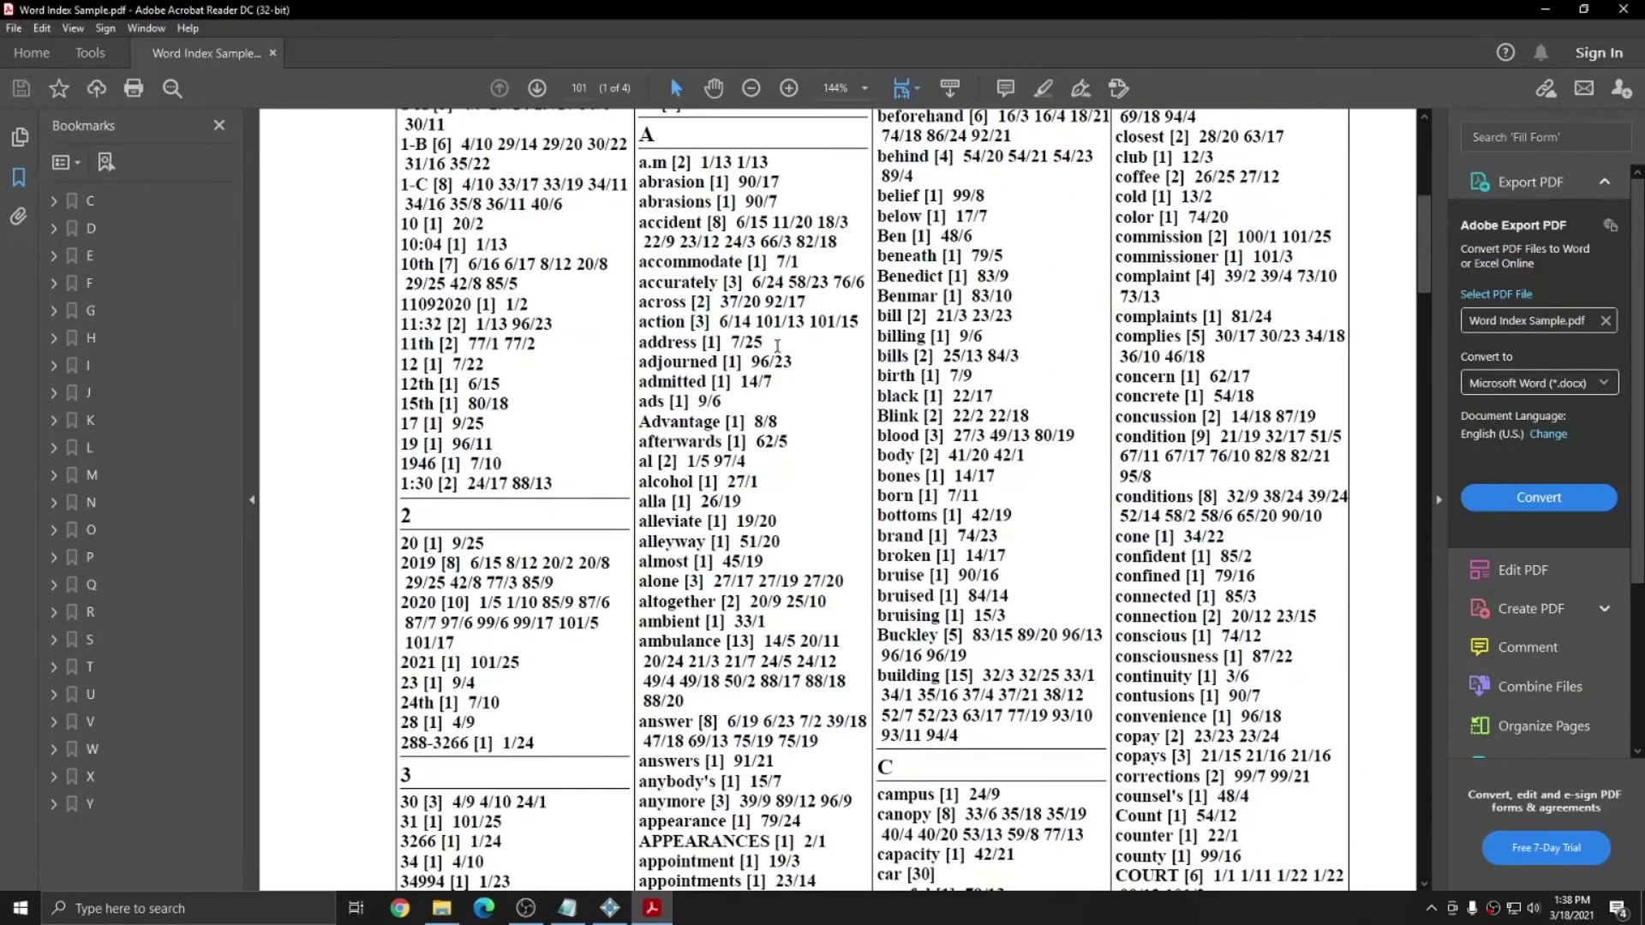
{"action": "scroll", "coordinate": [777, 345], "scroll_direction": "down", "scroll_amount": 7}
{"action": "scroll", "coordinate": [780, 342], "scroll_direction": "up", "scroll_amount": 15}
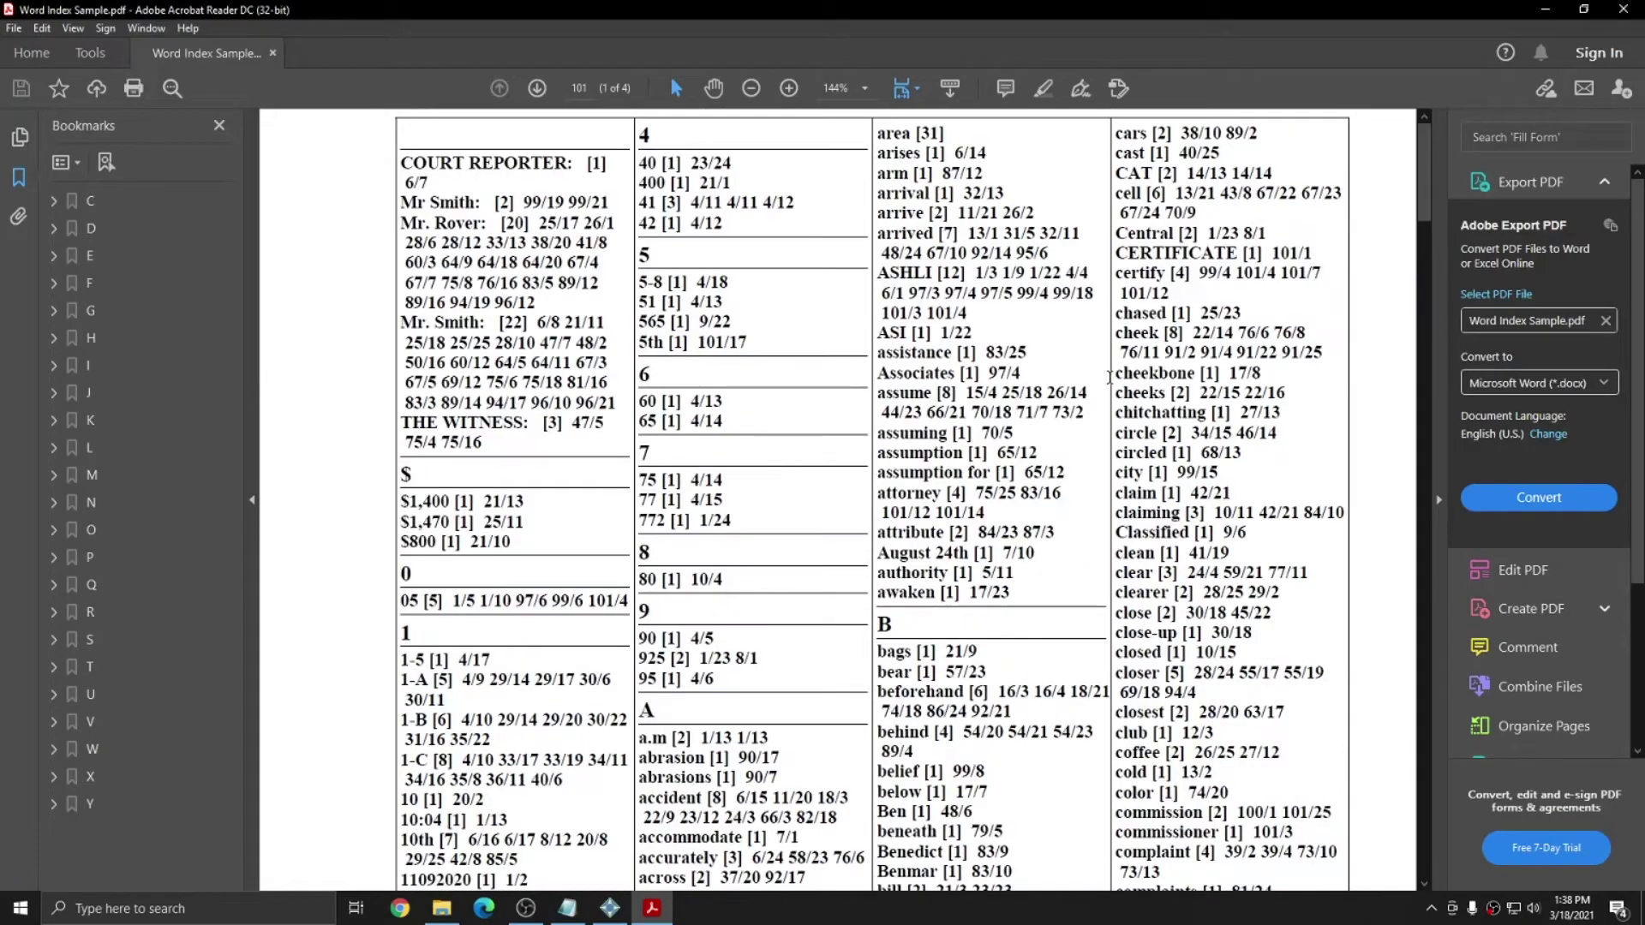
Step: Close Acrobat, then open and cancel the Output to PDF settings
{"action": "left_click", "coordinate": [1623, 10]}
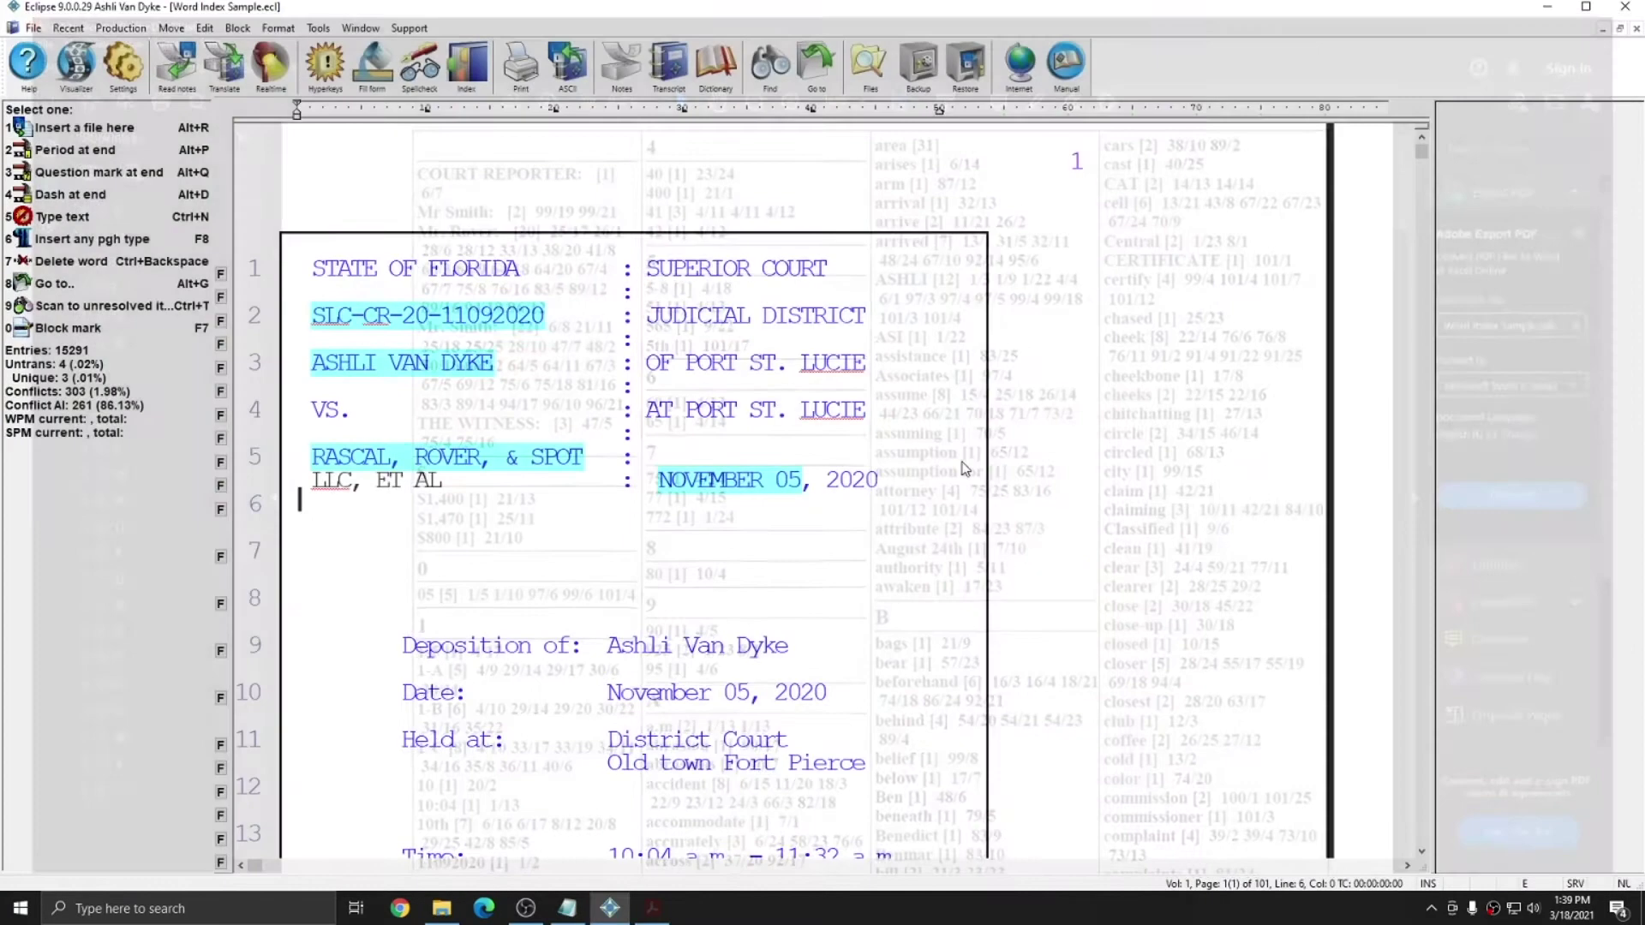
{"action": "left_click", "coordinate": [121, 28]}
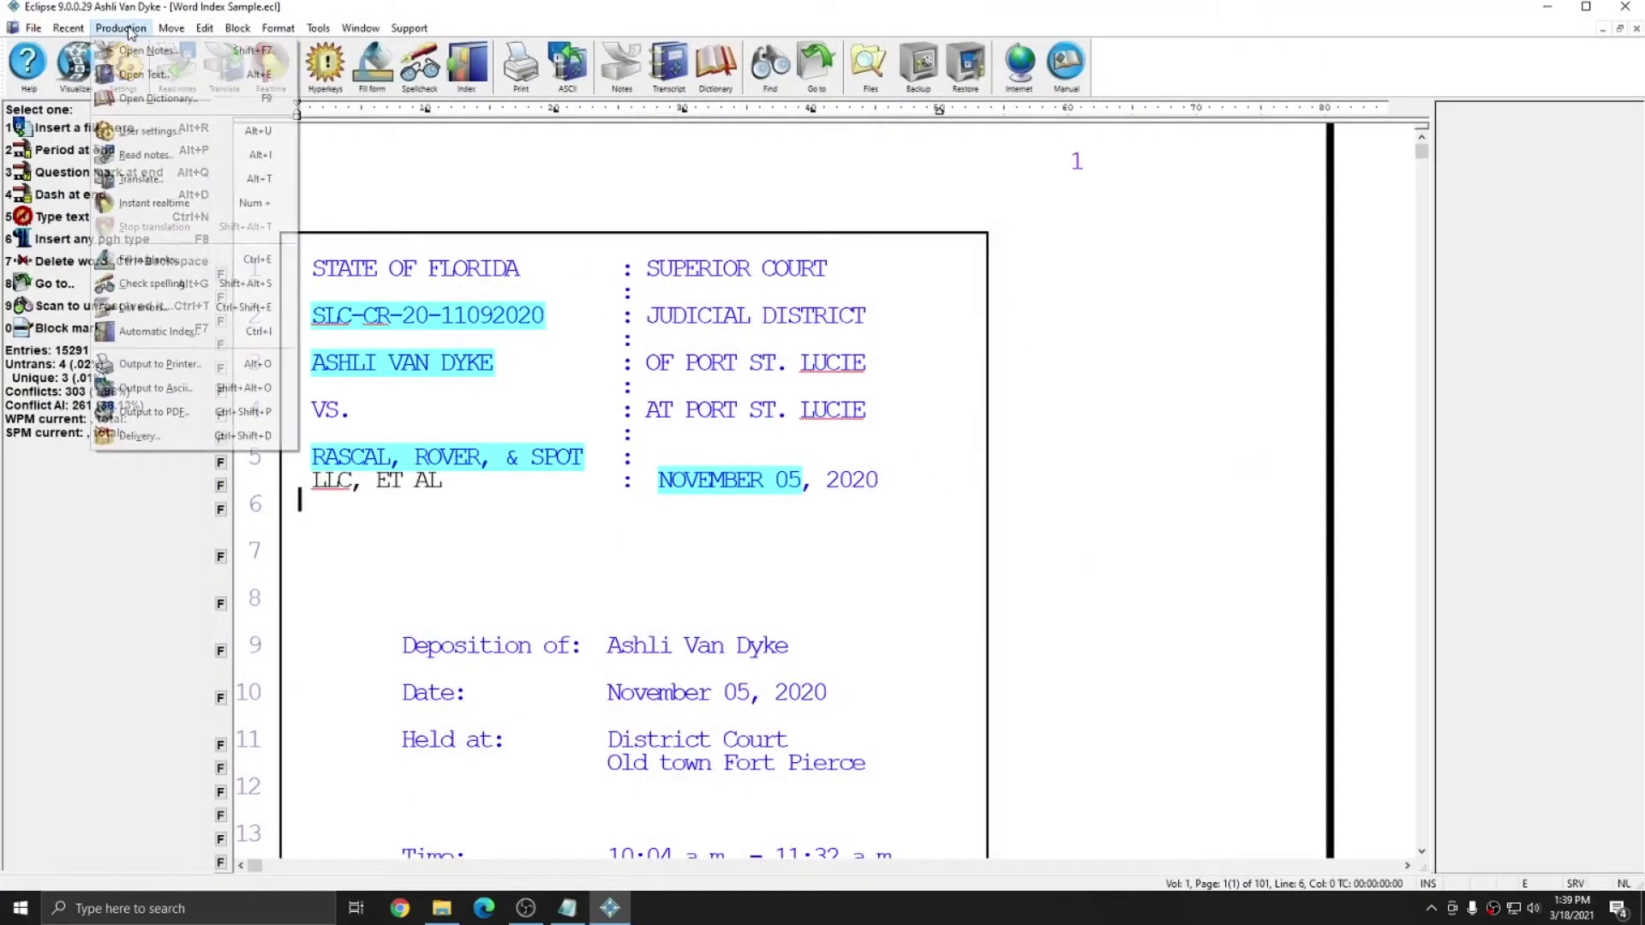
{"action": "left_click", "coordinate": [154, 412]}
{"action": "left_click", "coordinate": [1053, 273]}
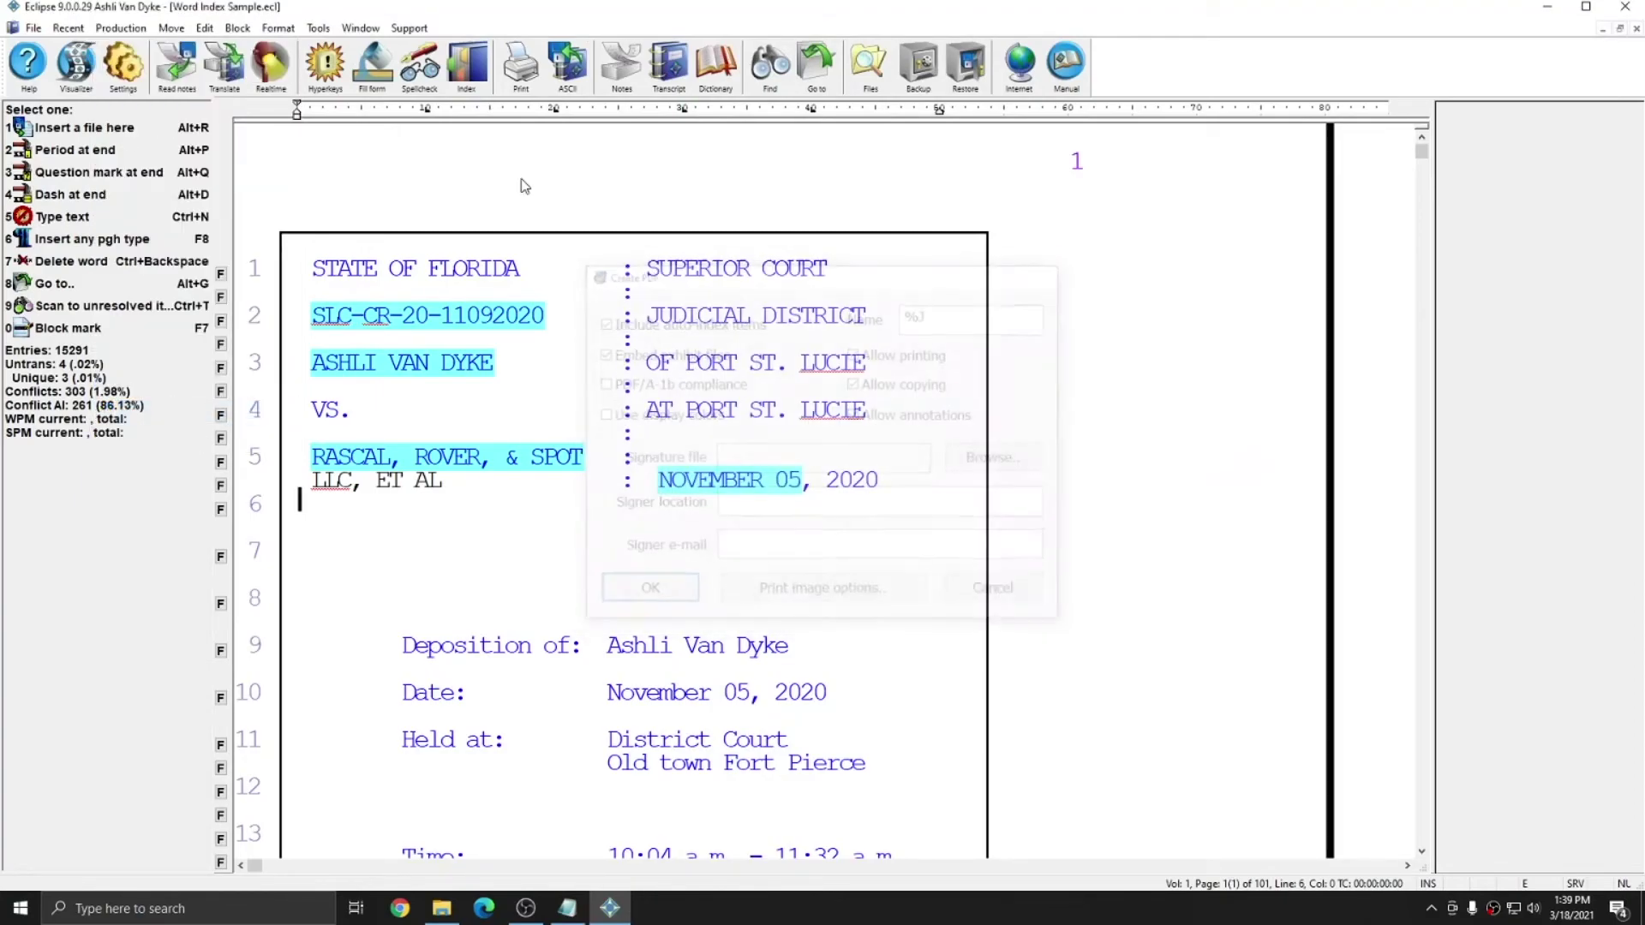
Step: Check the Index only multi-page options under Output to Printer and close the dialogs unchanged
{"action": "left_click", "coordinate": [121, 28]}
{"action": "left_click", "coordinate": [158, 364]}
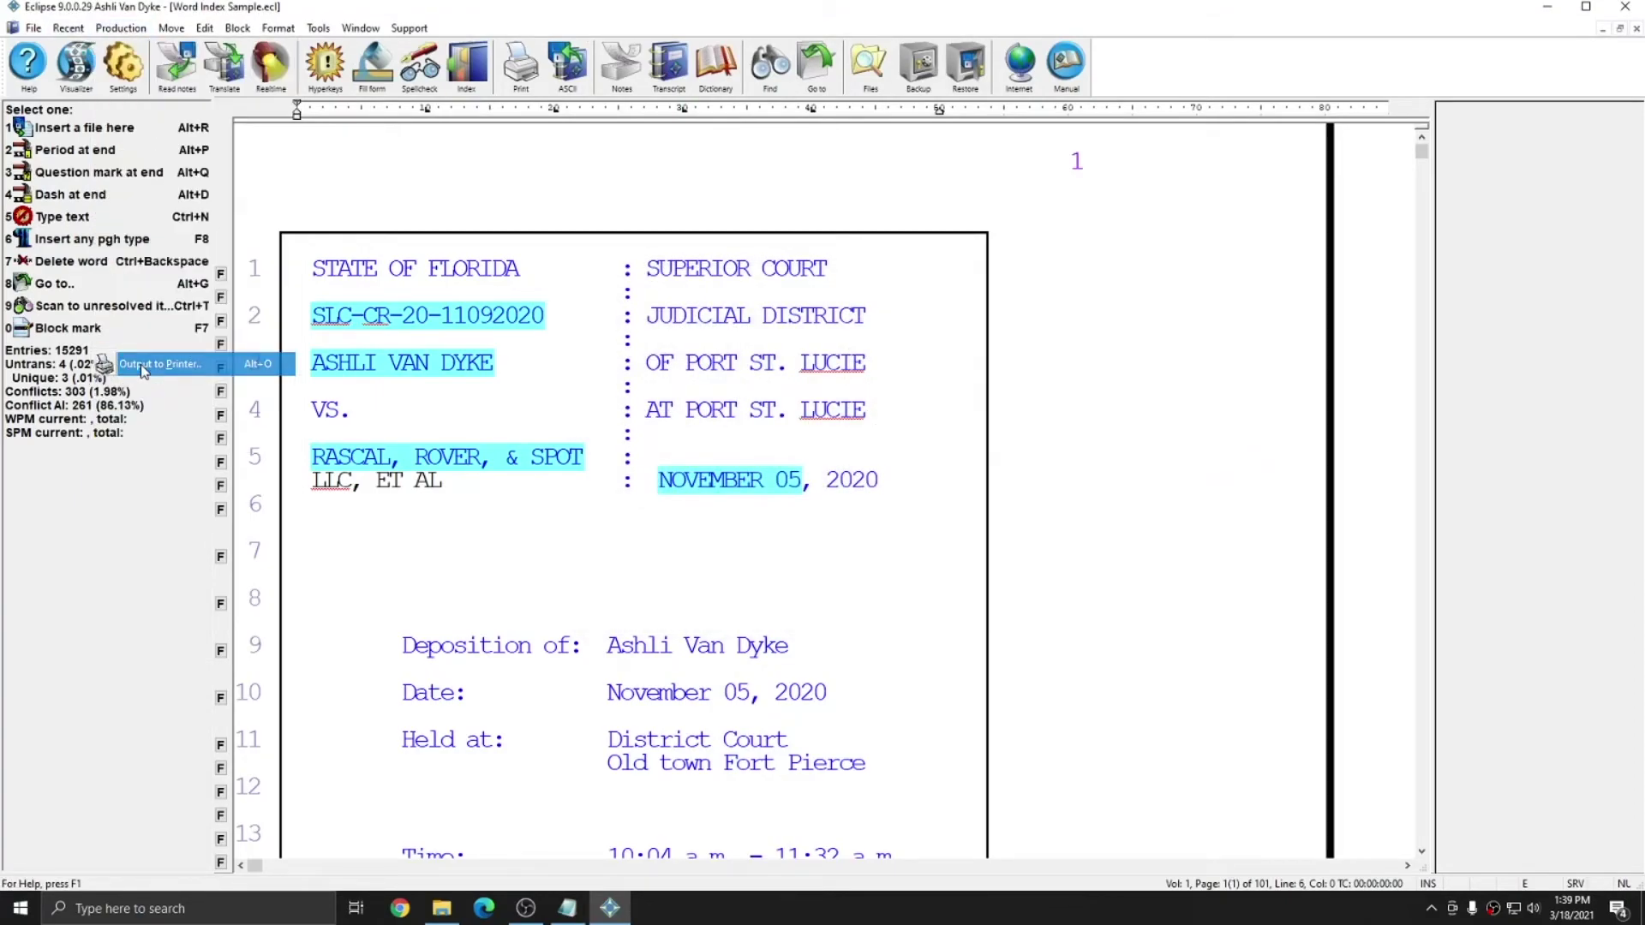
{"action": "left_click", "coordinate": [746, 413]}
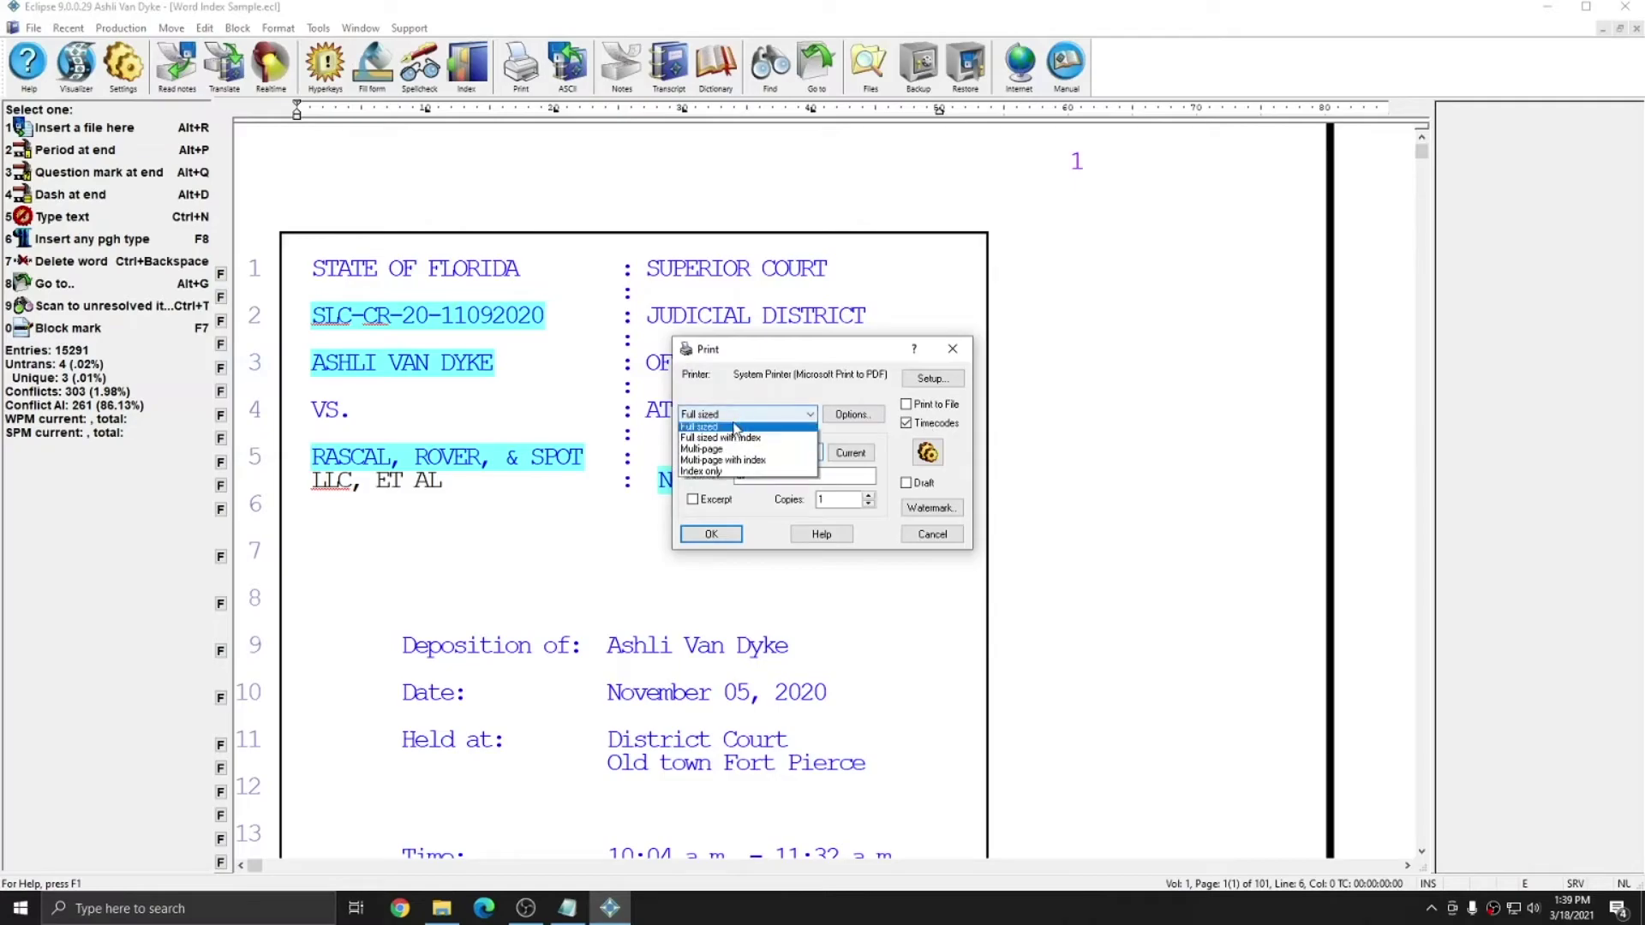
{"action": "left_click", "coordinate": [715, 479]}
{"action": "left_click", "coordinate": [866, 418]}
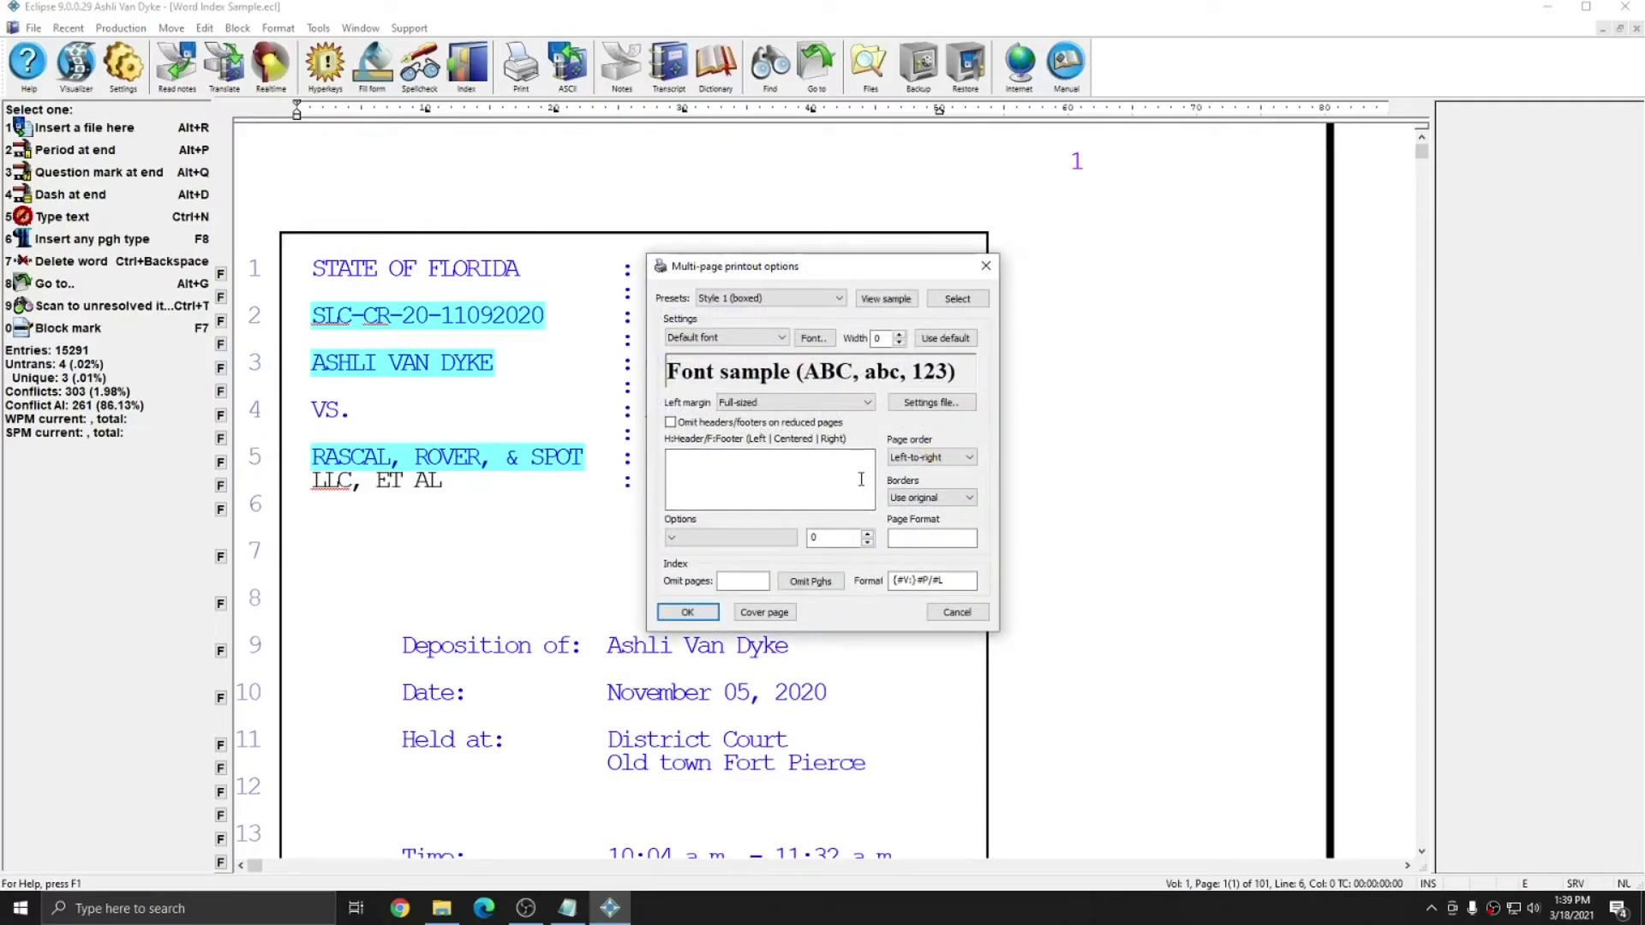
{"action": "left_click", "coordinate": [985, 267]}
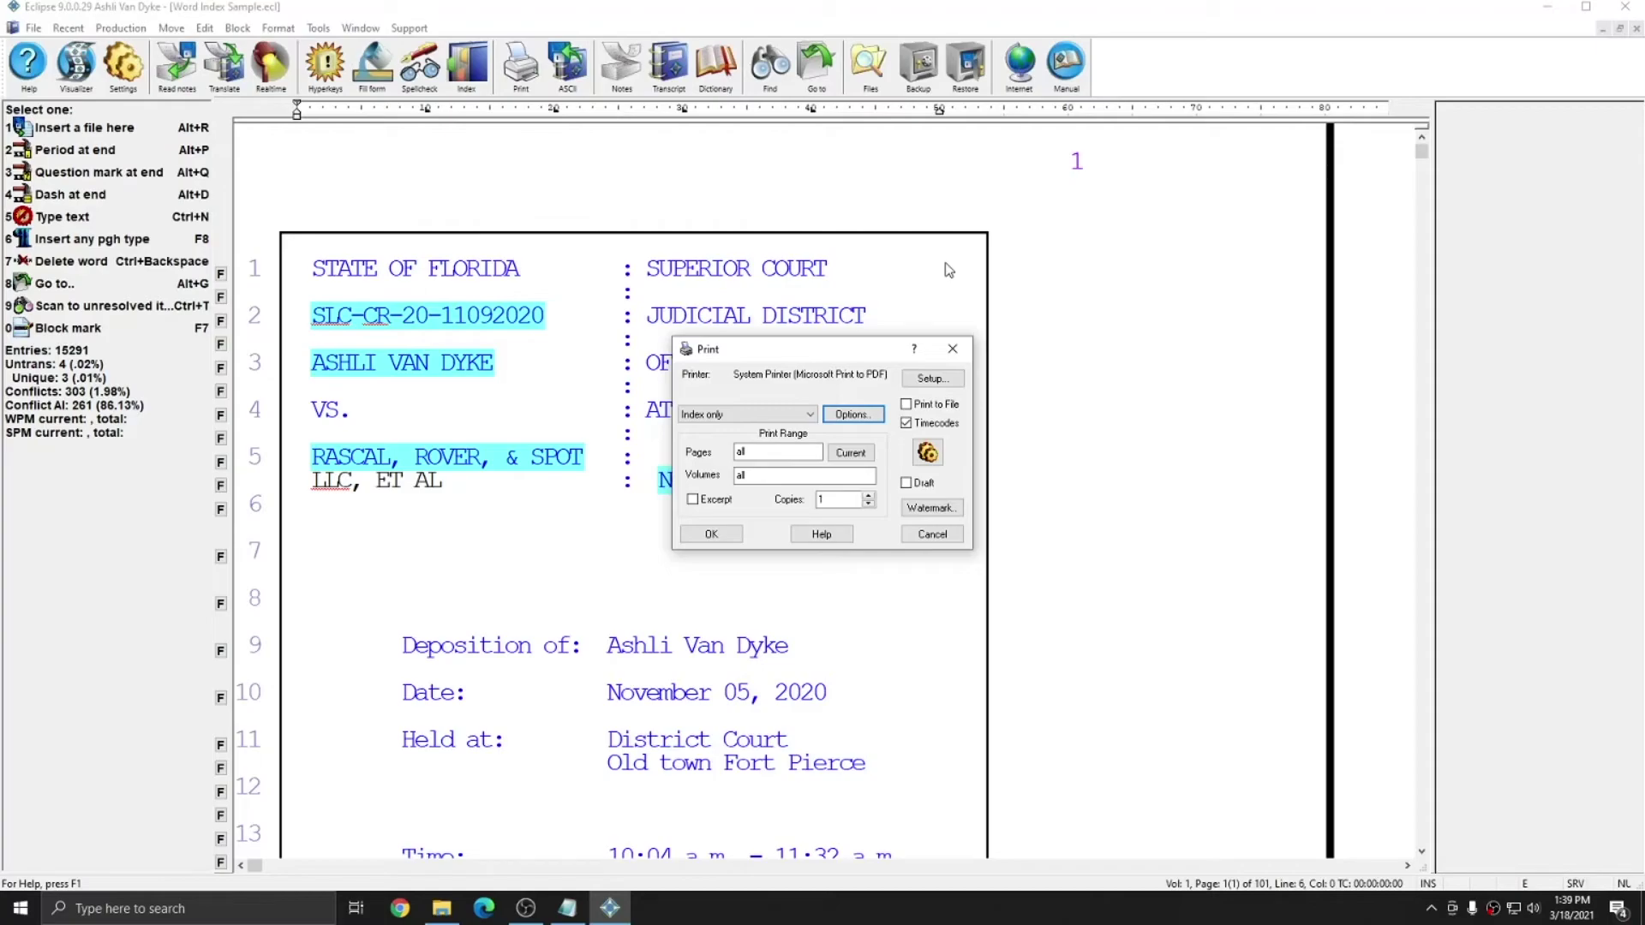
{"action": "left_click", "coordinate": [952, 349]}
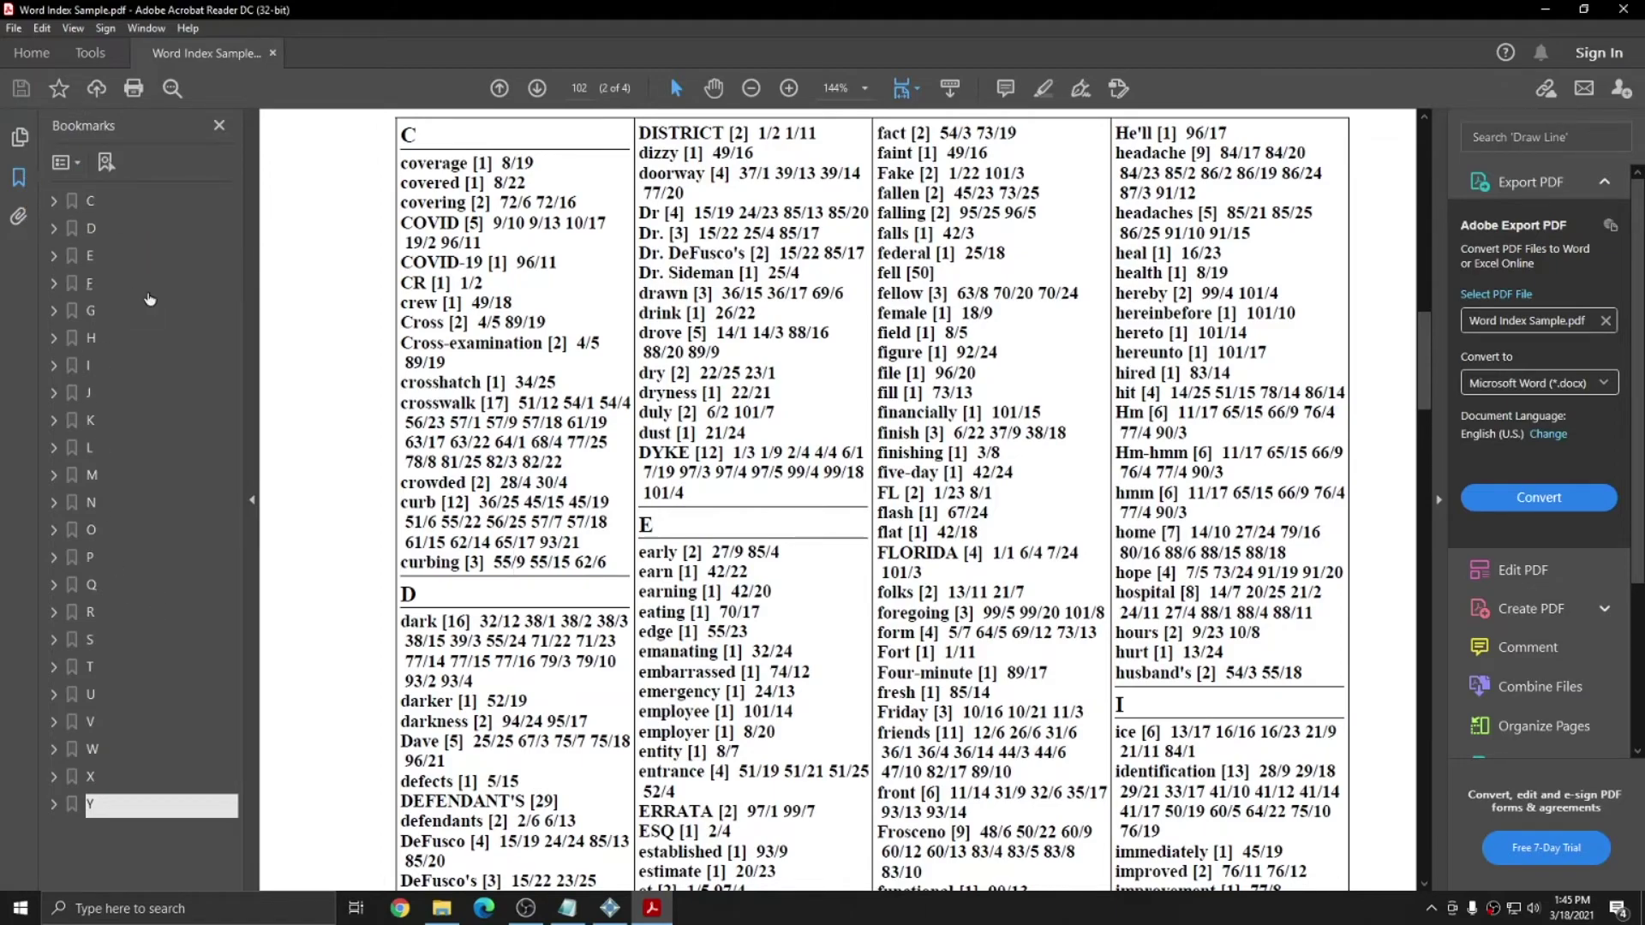
Step: Expand the F bookmarks, jump to Fake [2], and close the Search window
{"action": "left_click", "coordinate": [54, 284]}
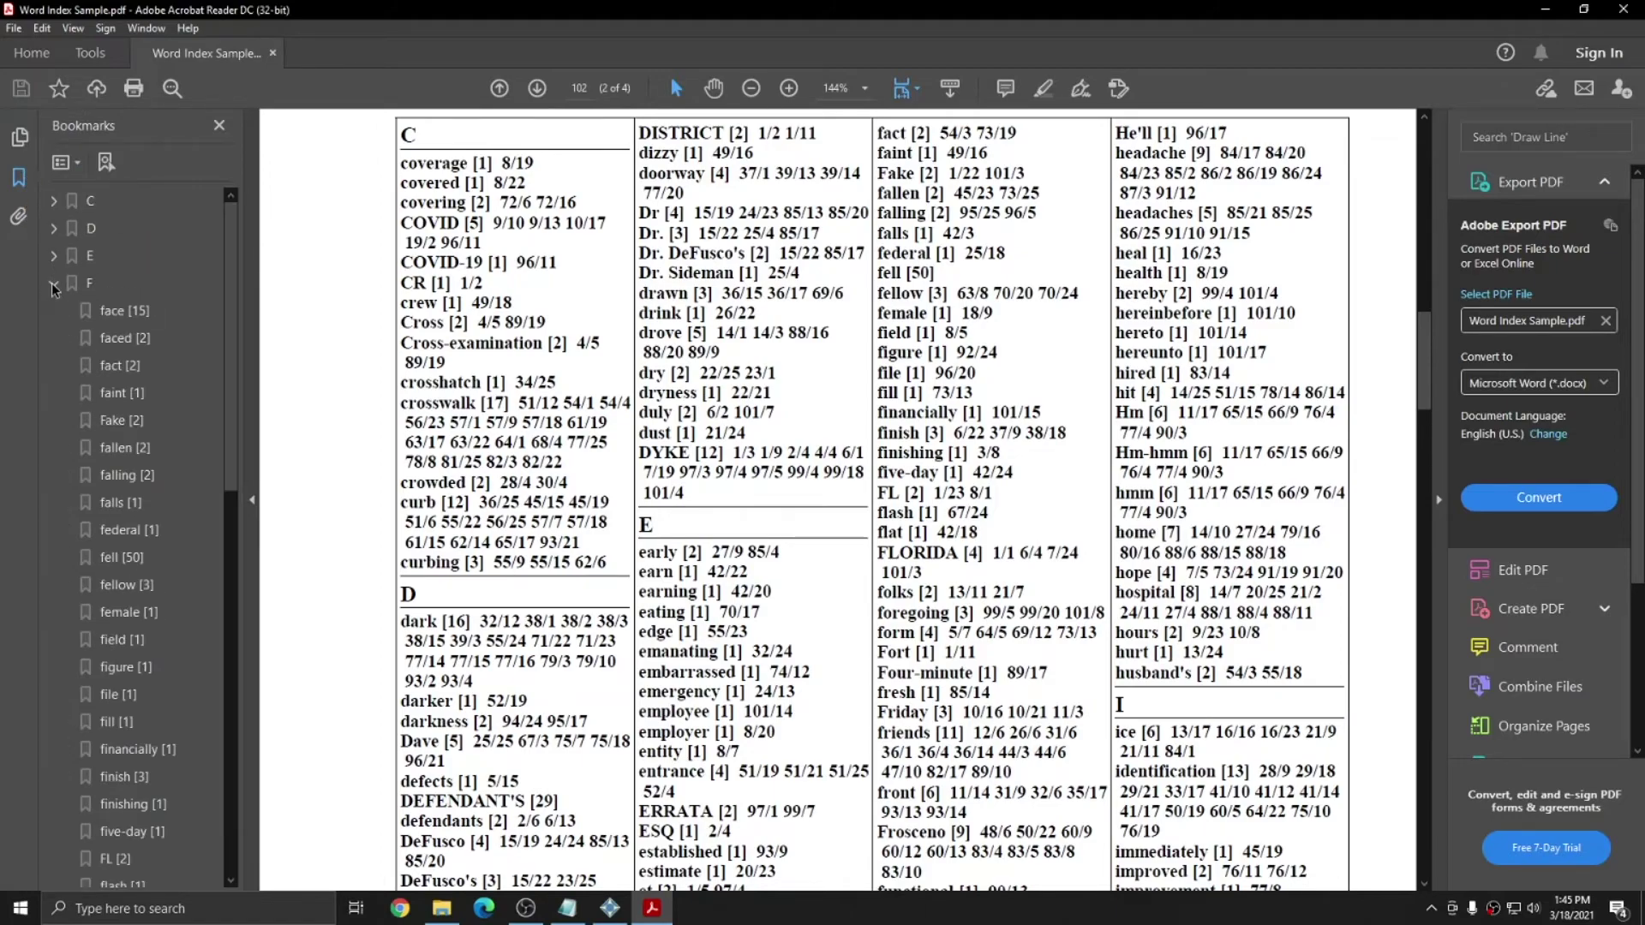
{"action": "left_click", "coordinate": [112, 420]}
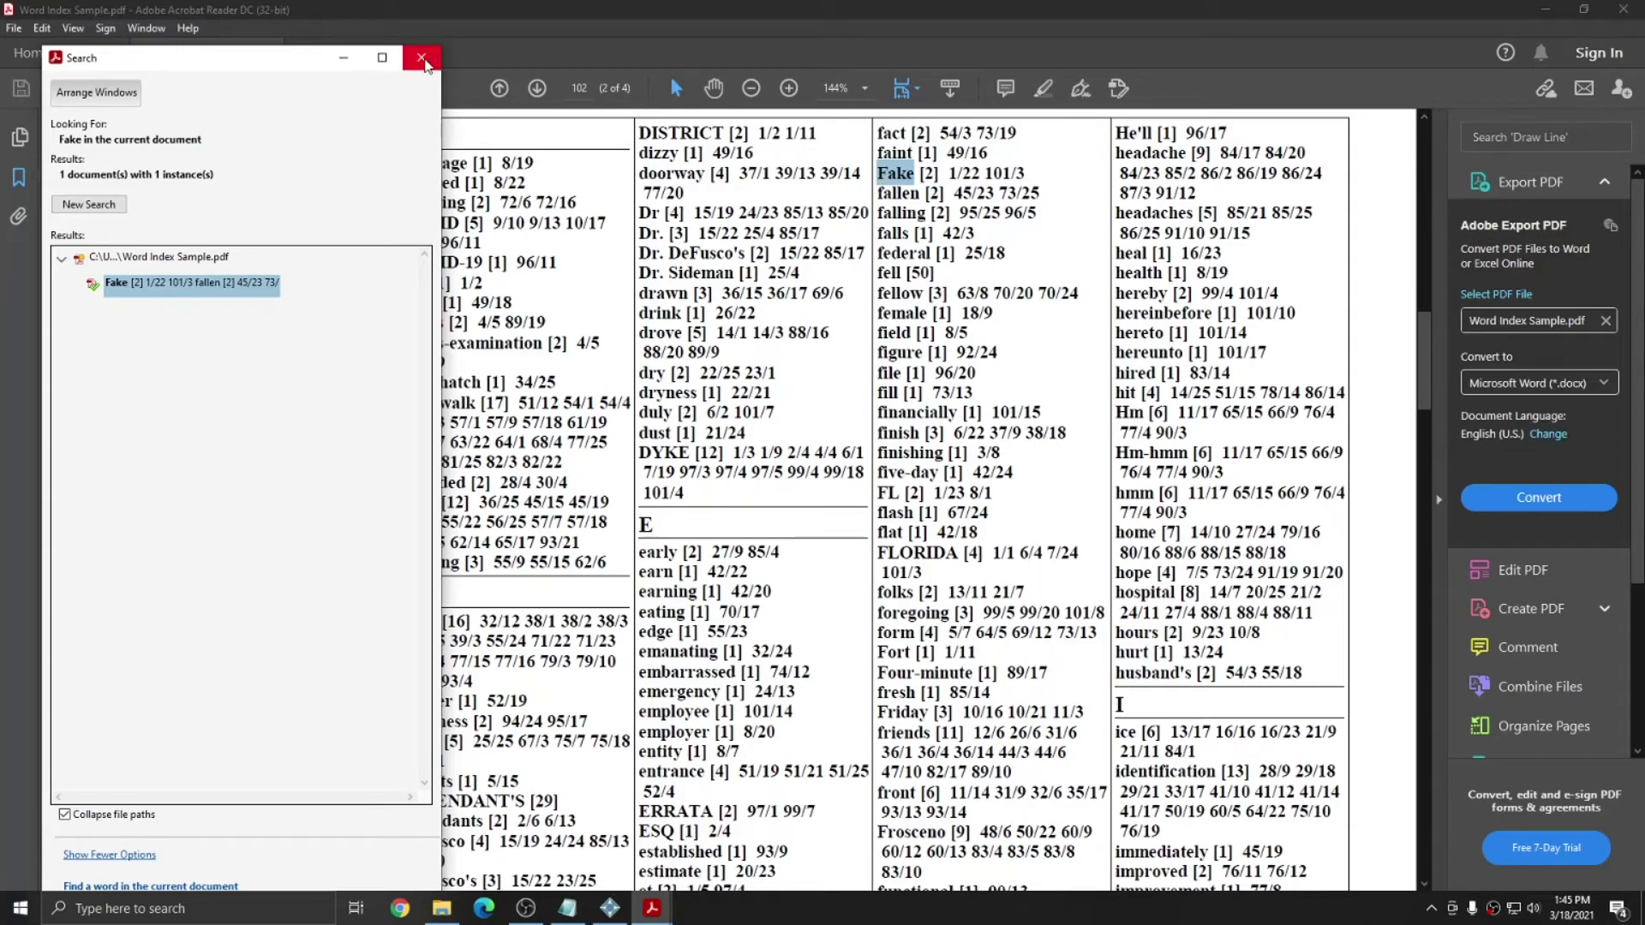
{"action": "left_click", "coordinate": [421, 58]}
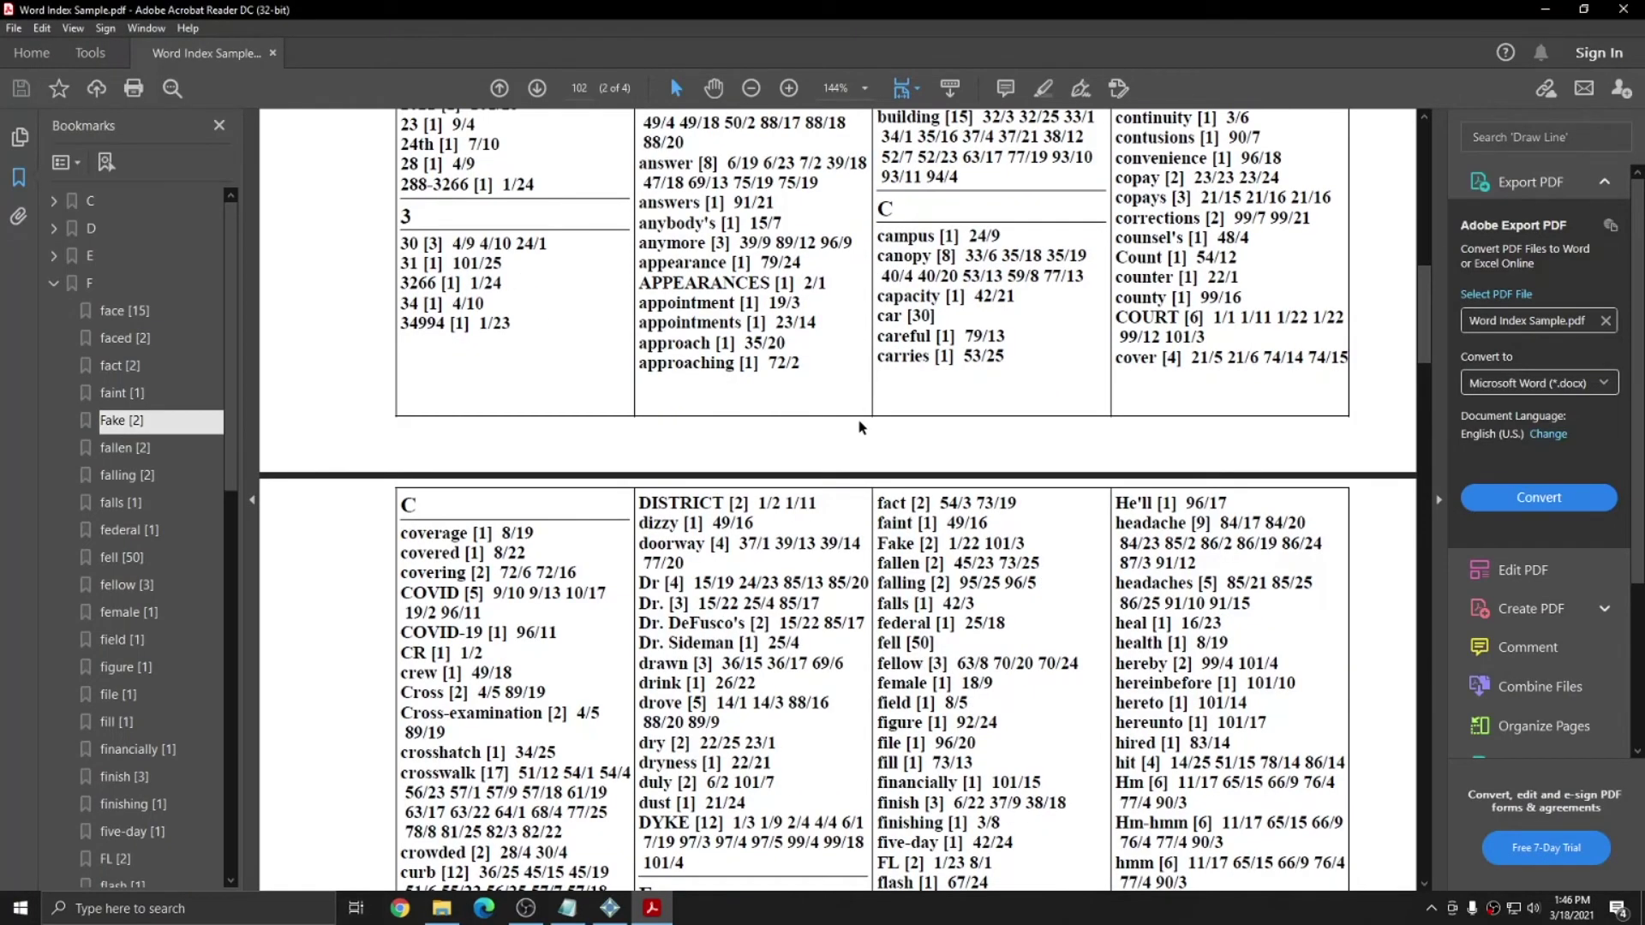